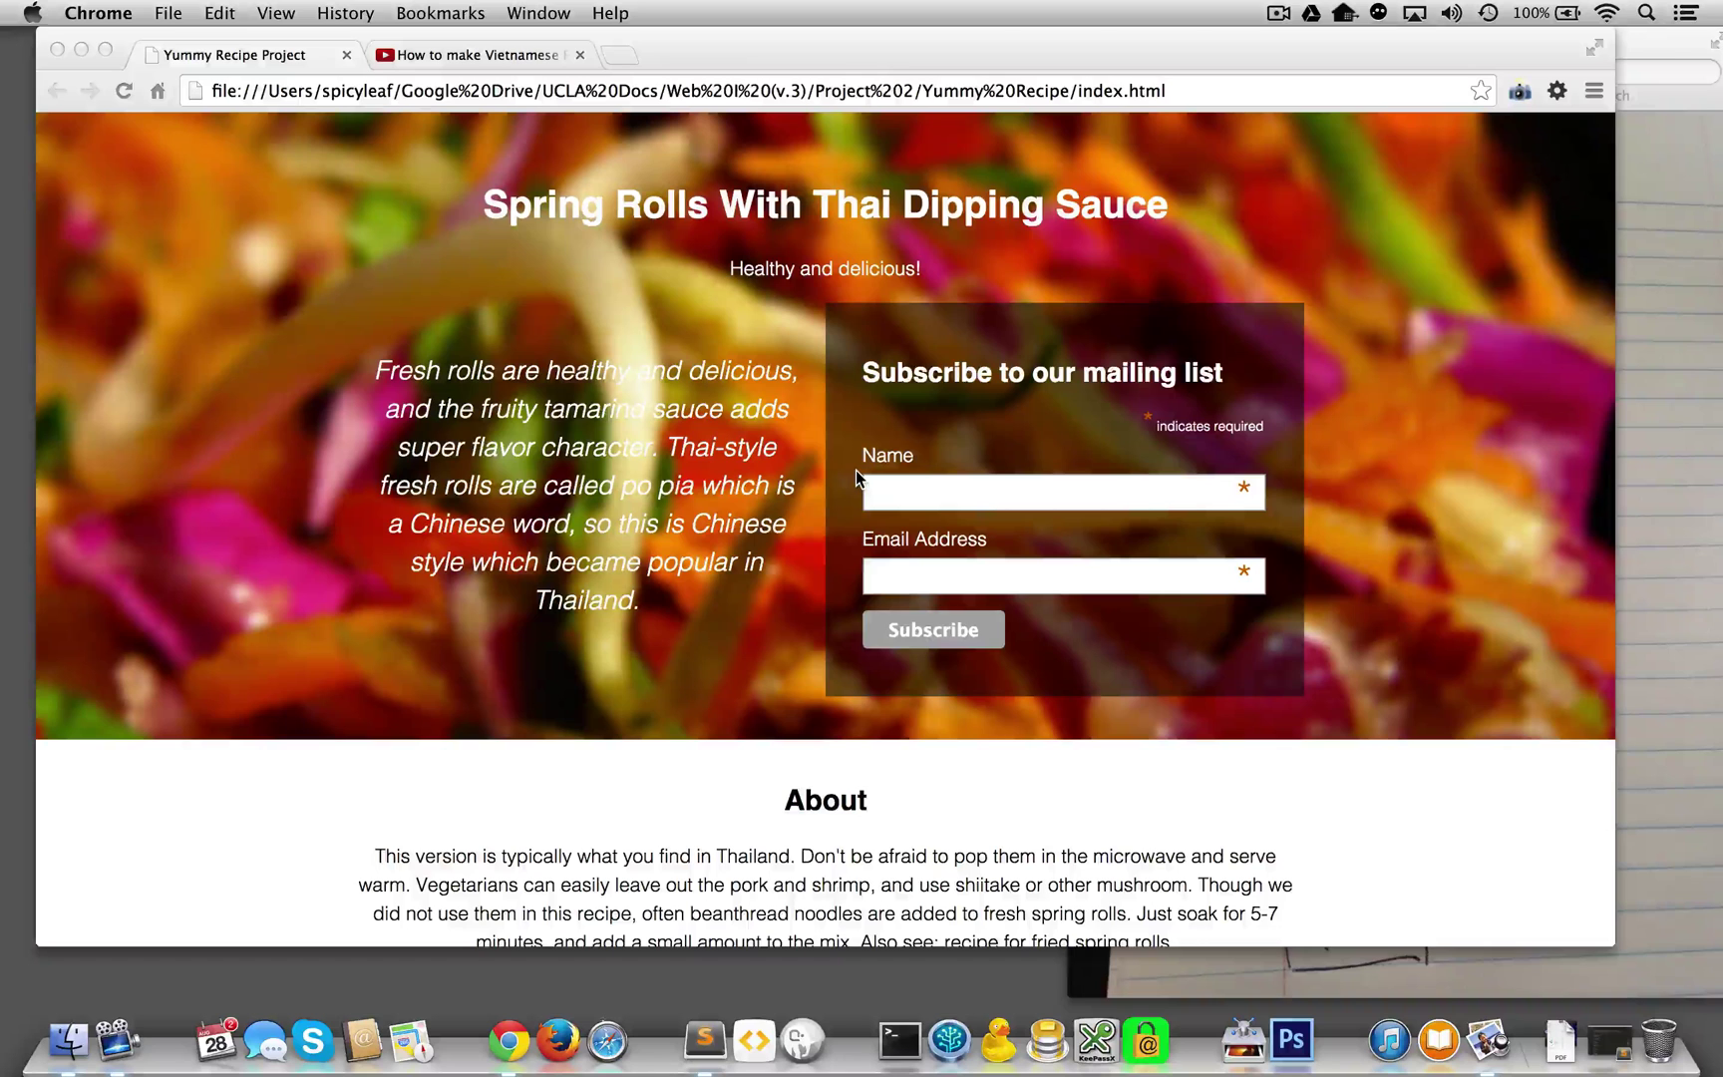
Copy the title 'Spring Rolls With Thai Dipping Sauce' and search Google for it in a new tab
scroll(857, 469, "down", 2)
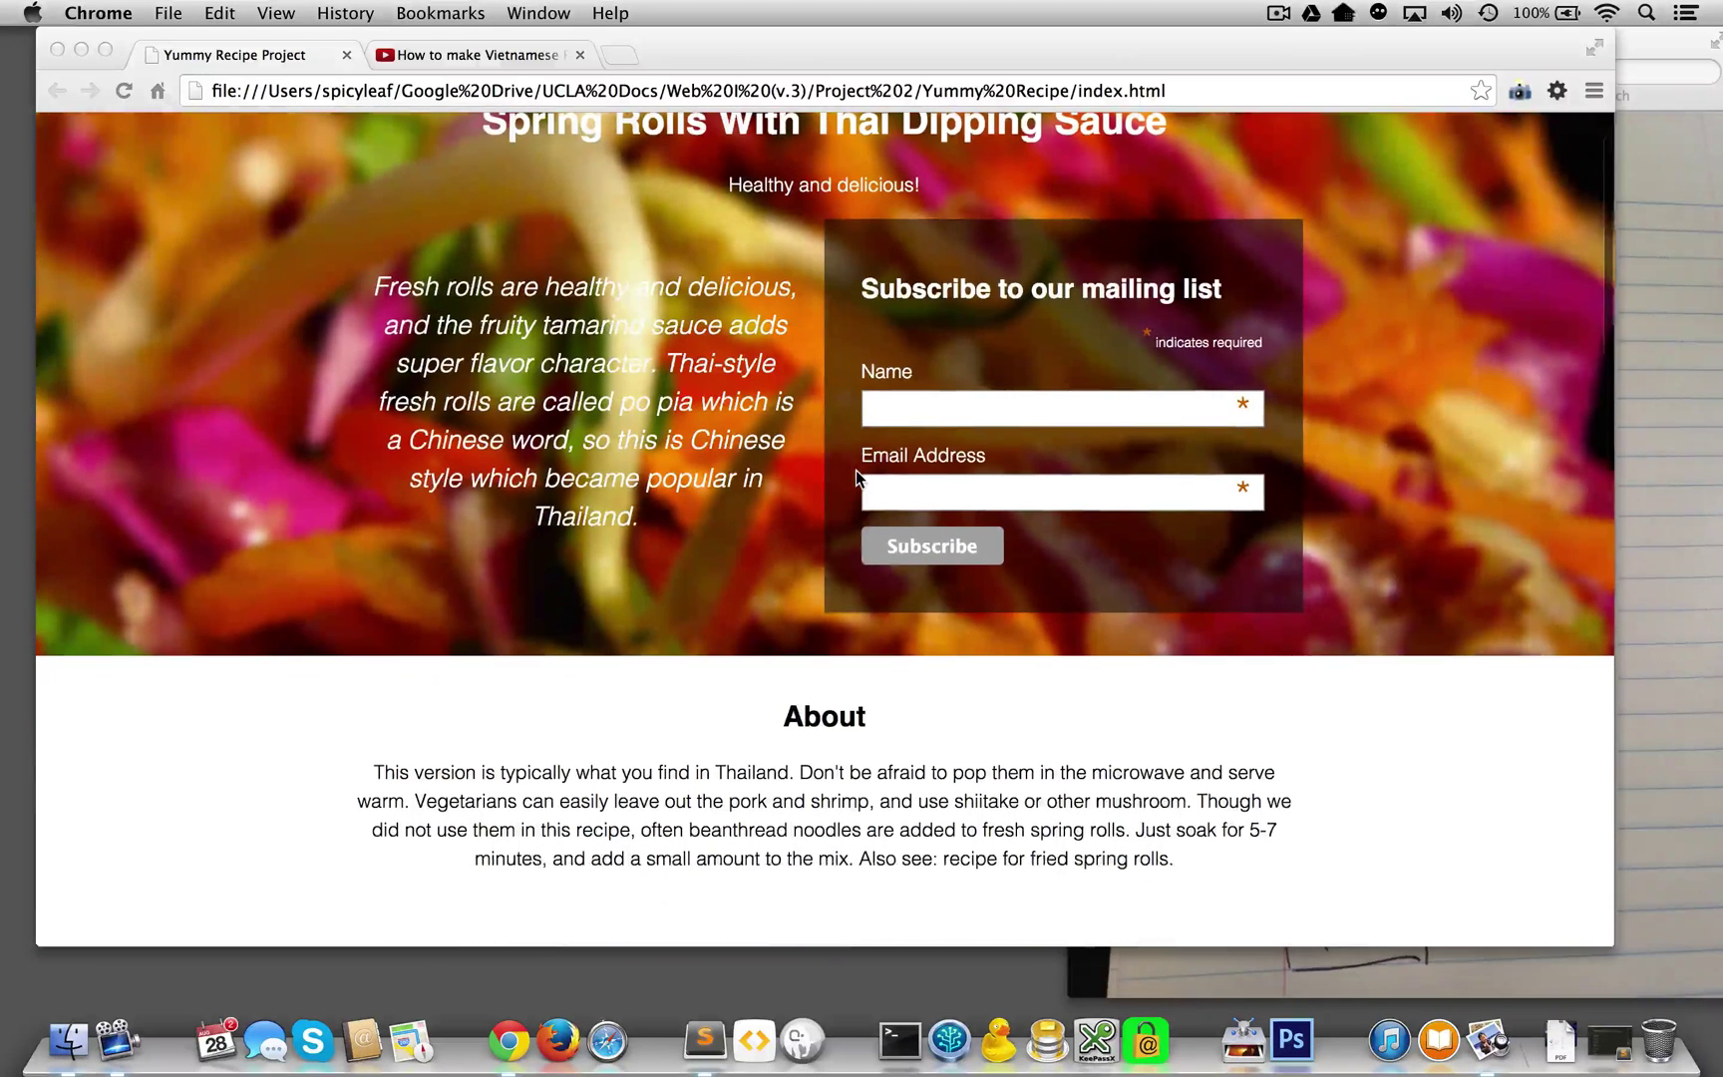
scroll(856, 470, "down", 5)
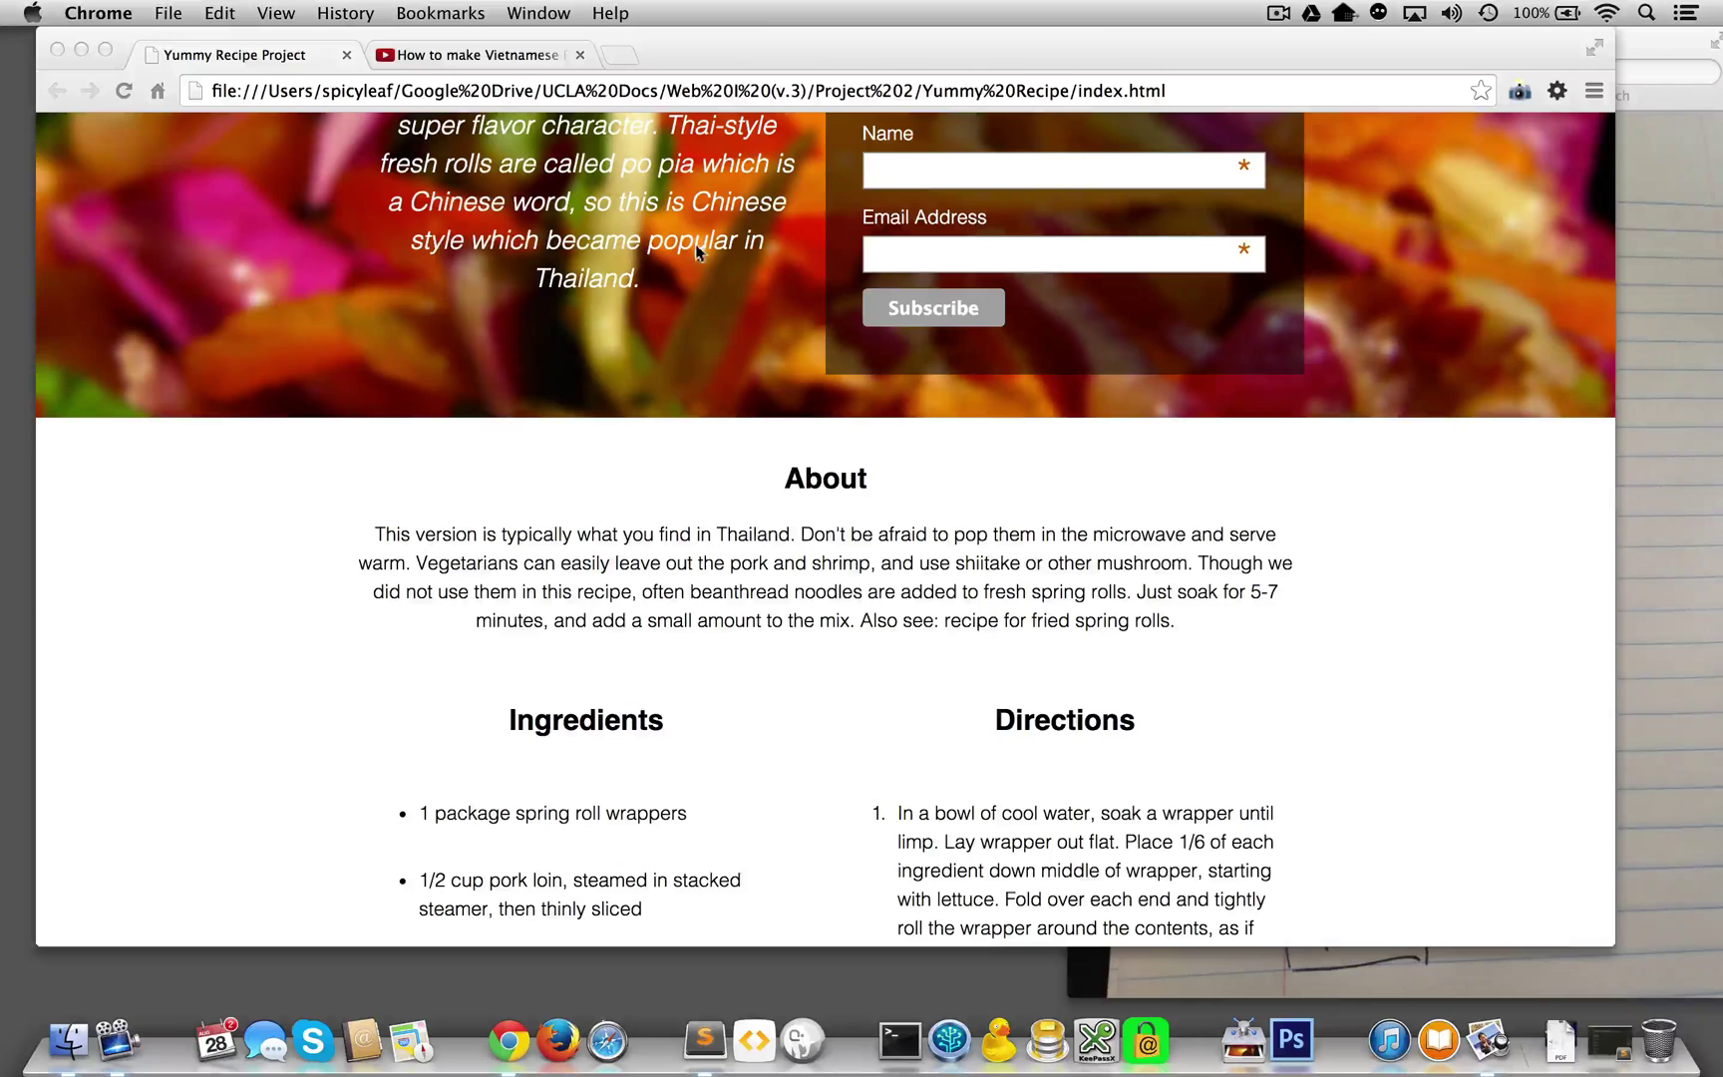
scroll(574, 345, "up", 7)
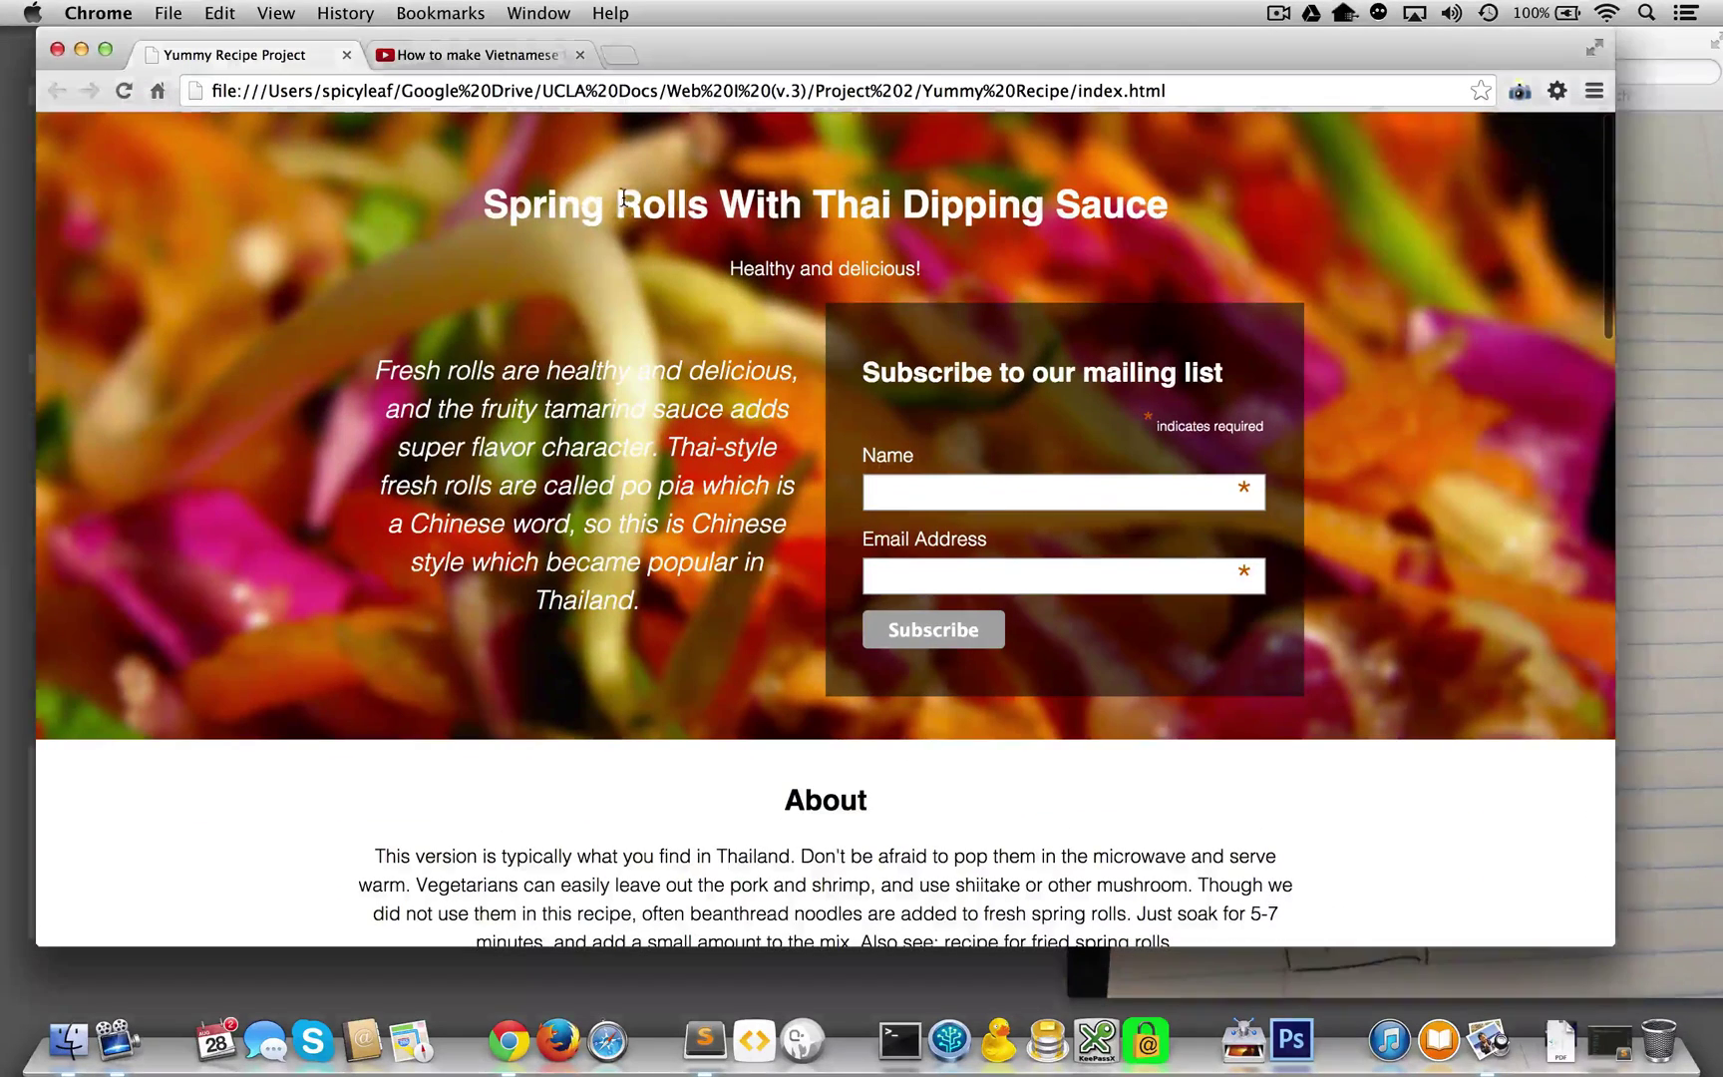
triple_click(623, 199)
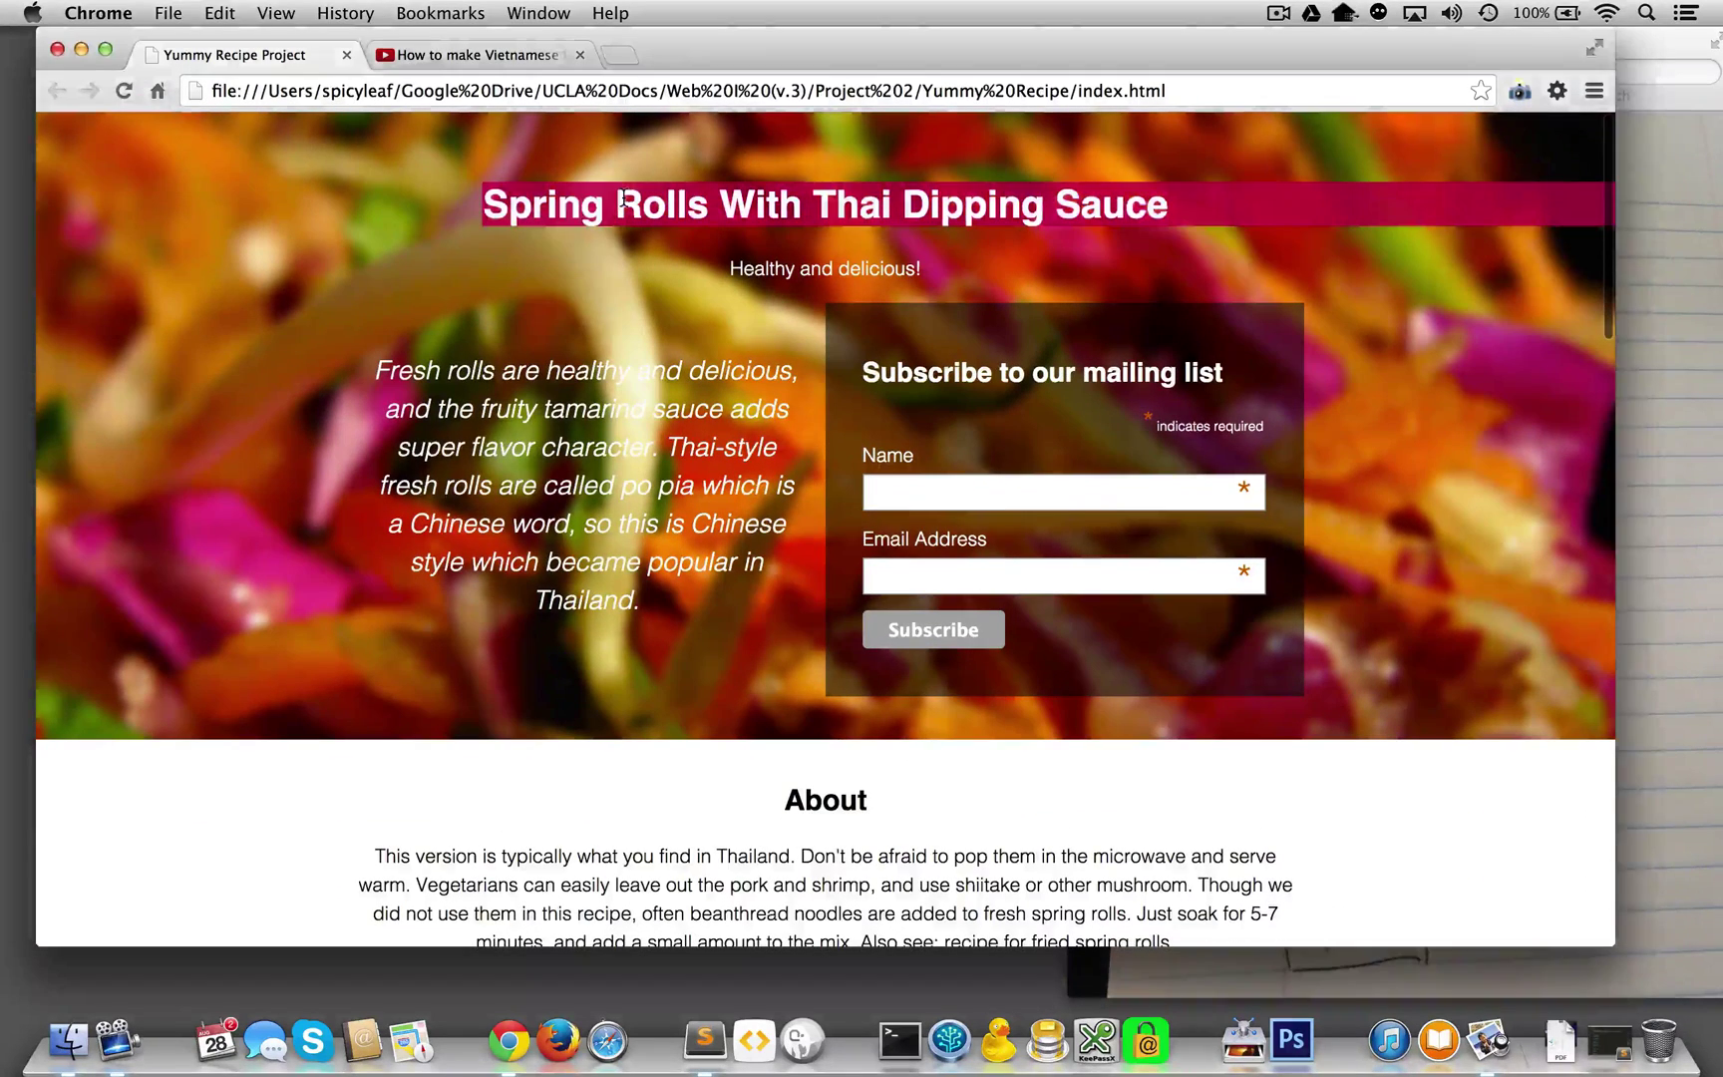
key("super+c")
key("super+t")
key("super+v")
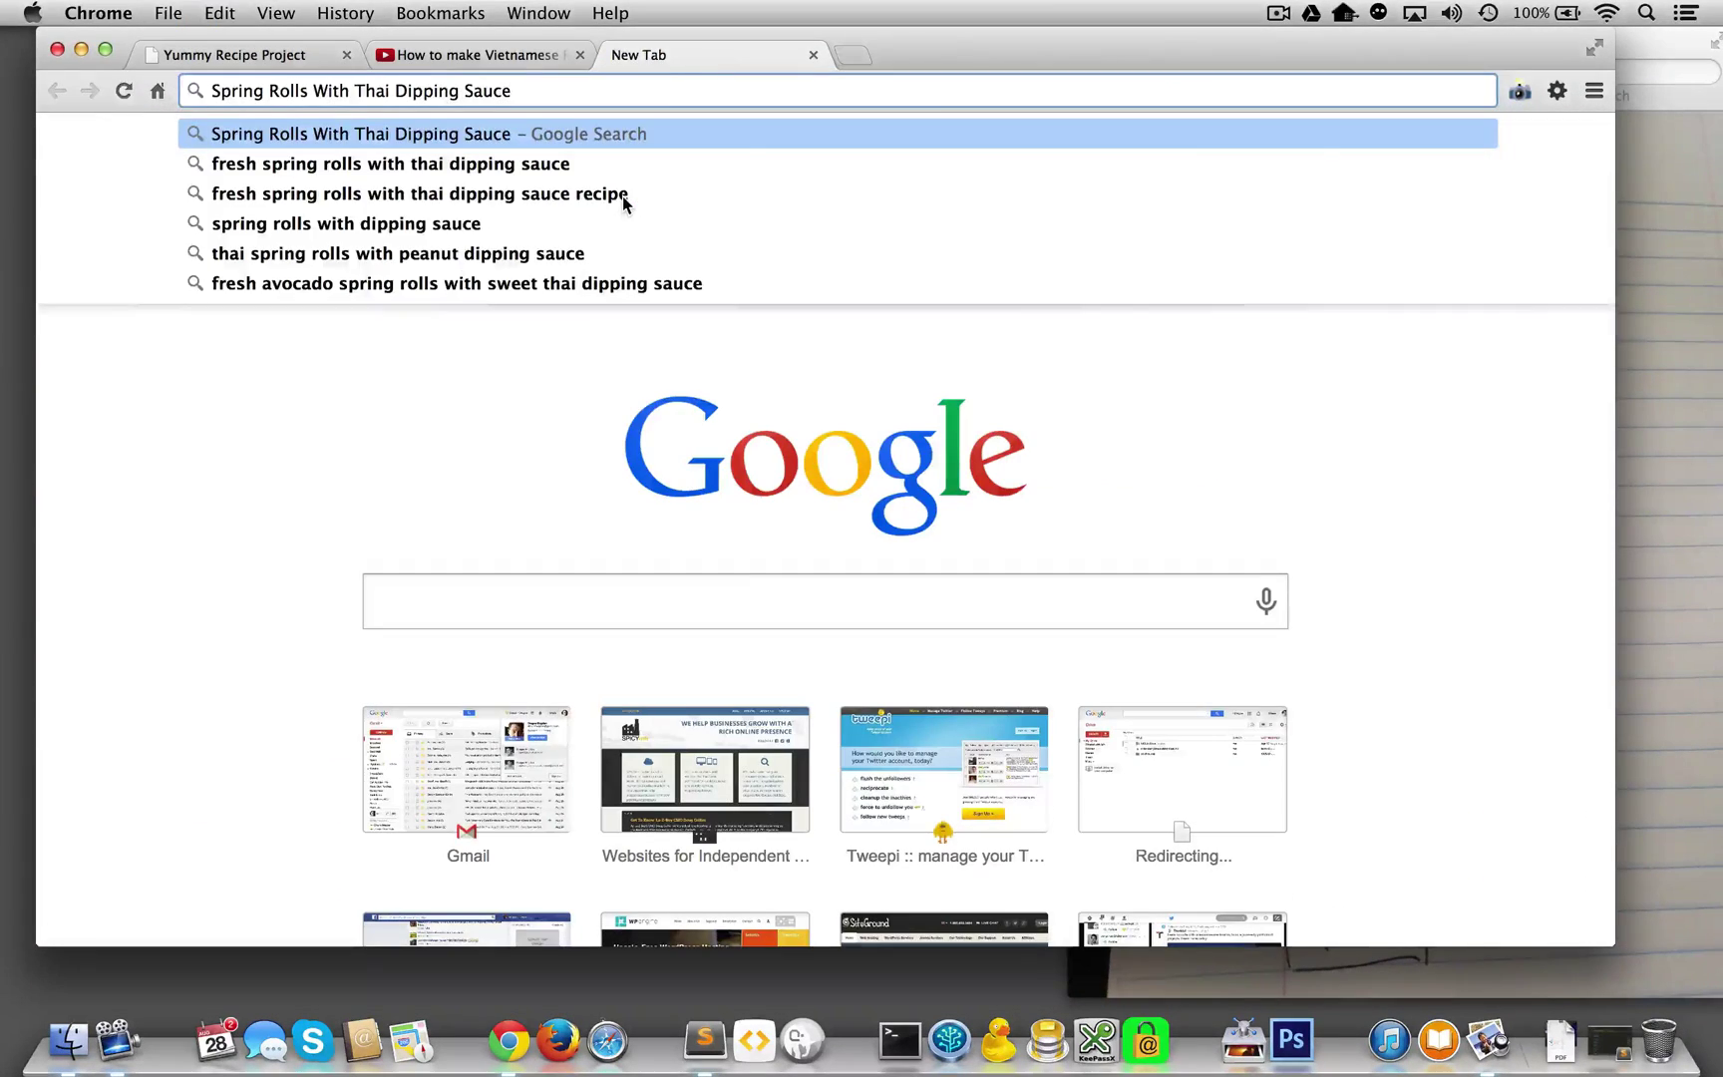
key("Return")
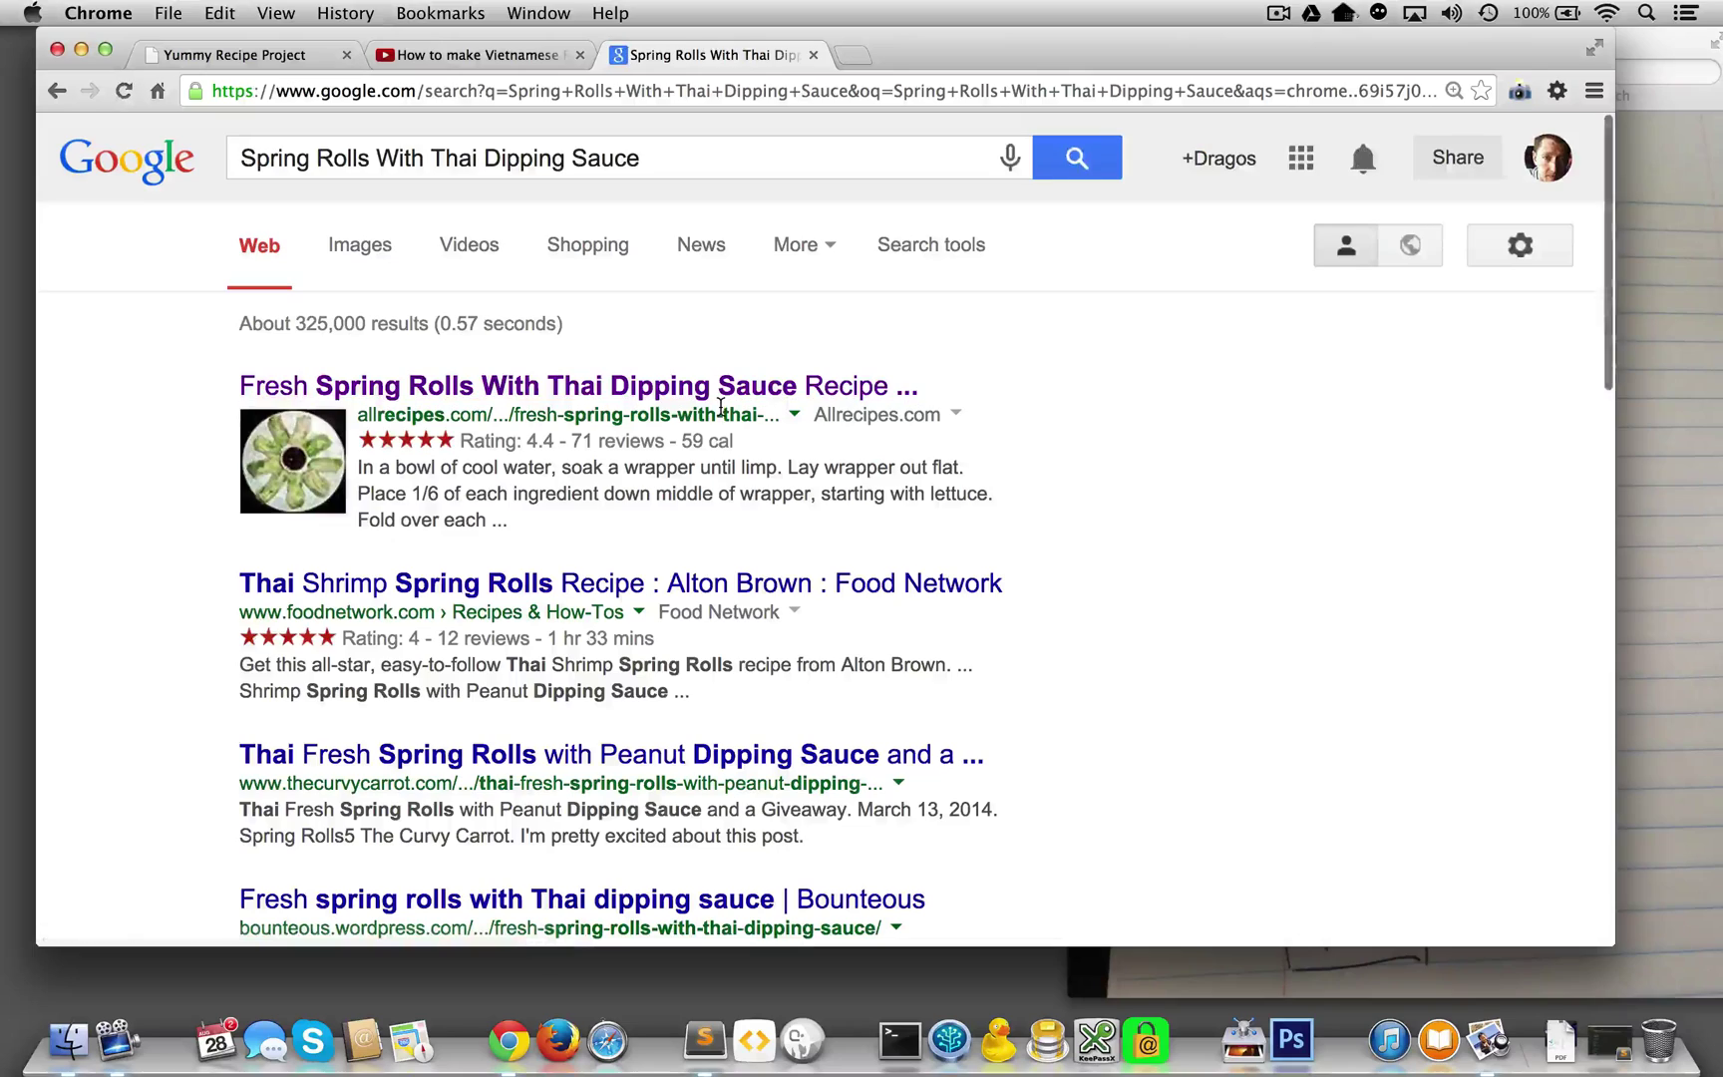
Open the Allrecipes Fresh Spring Rolls recipe from the search results
scroll(720, 406, "down", 2)
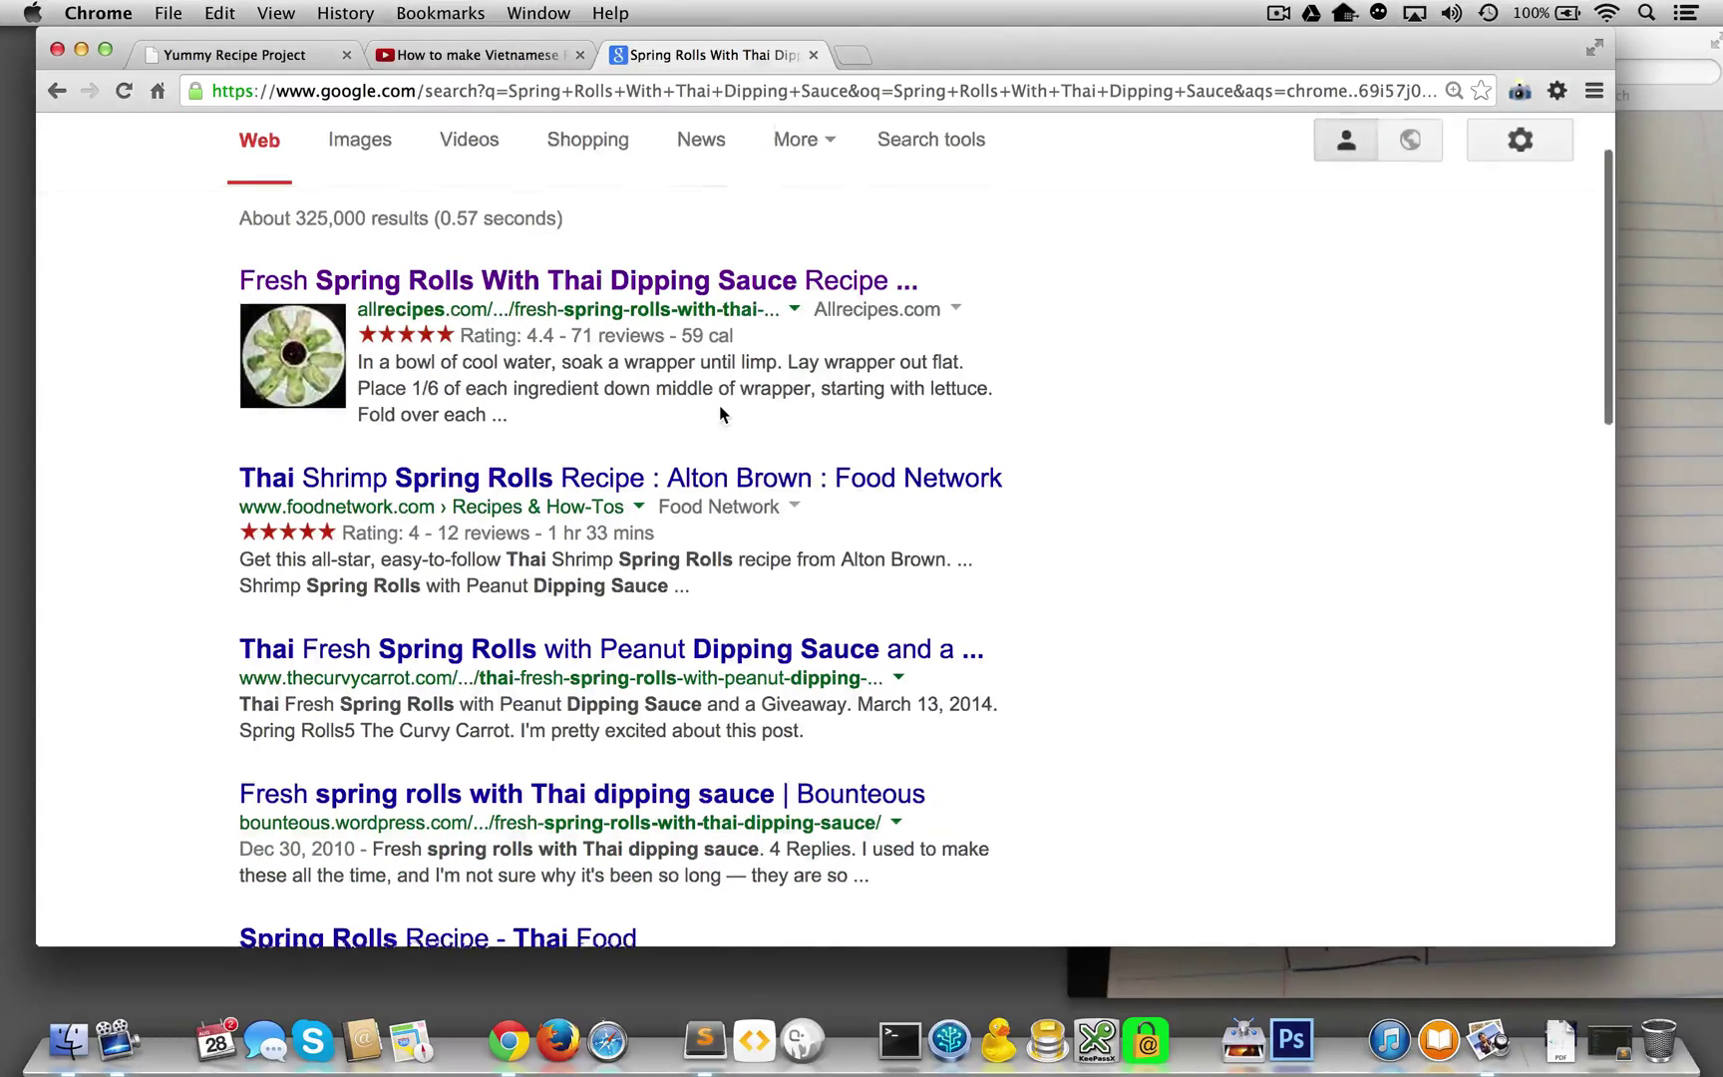
scroll(719, 405, "down", 2)
scroll(719, 405, "down", 3)
scroll(720, 406, "up", 5)
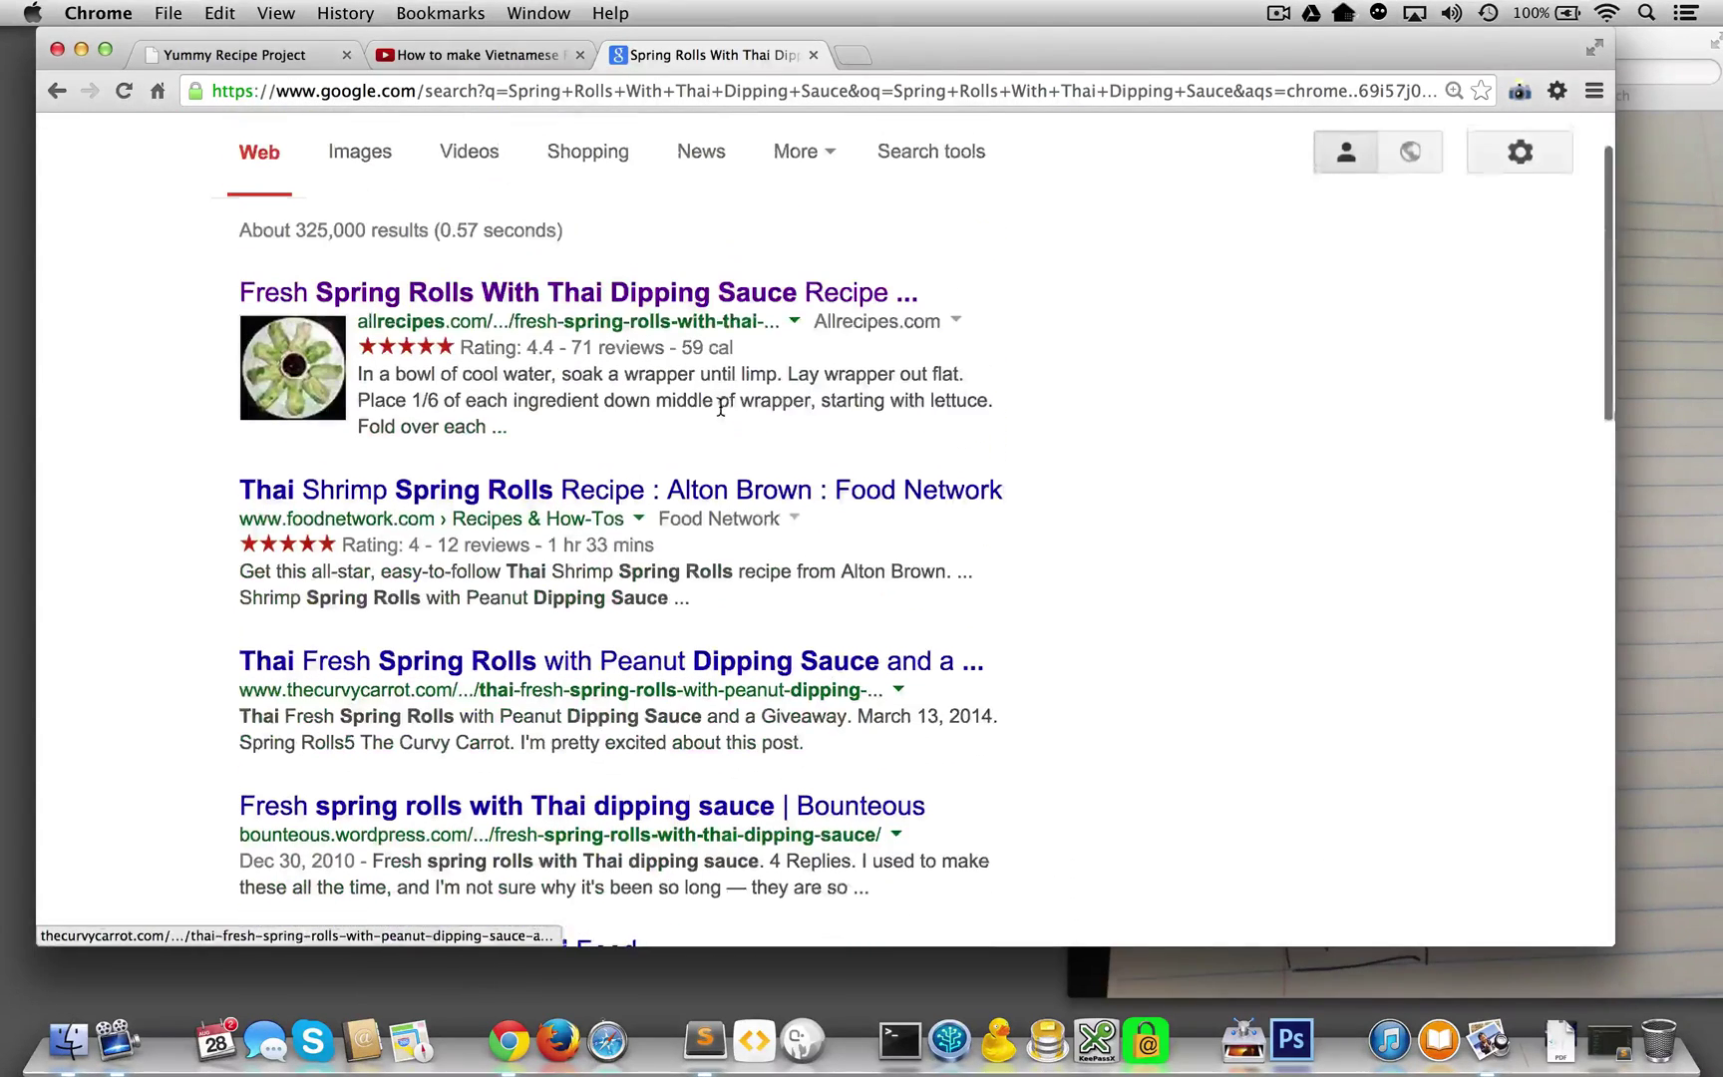
left_click(541, 293)
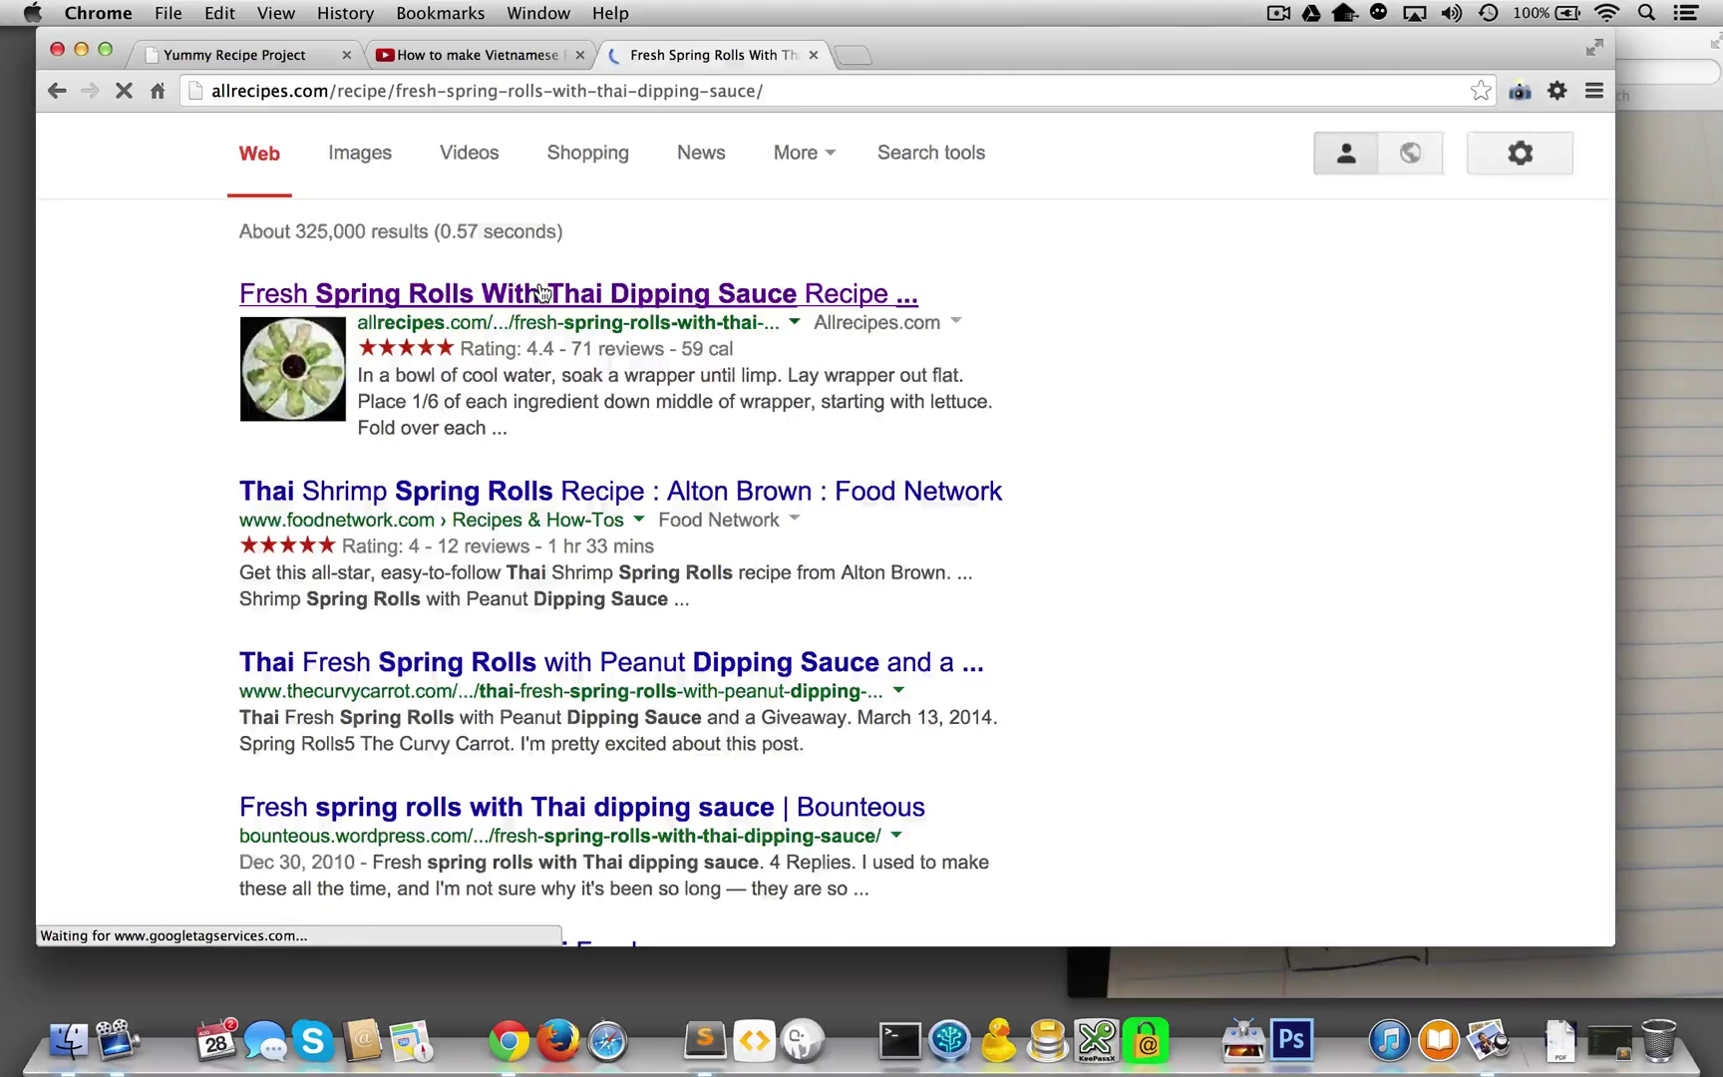
Select the italic intro paragraph on the Yummy Recipe Project page
scroll(579, 428, "down", 3)
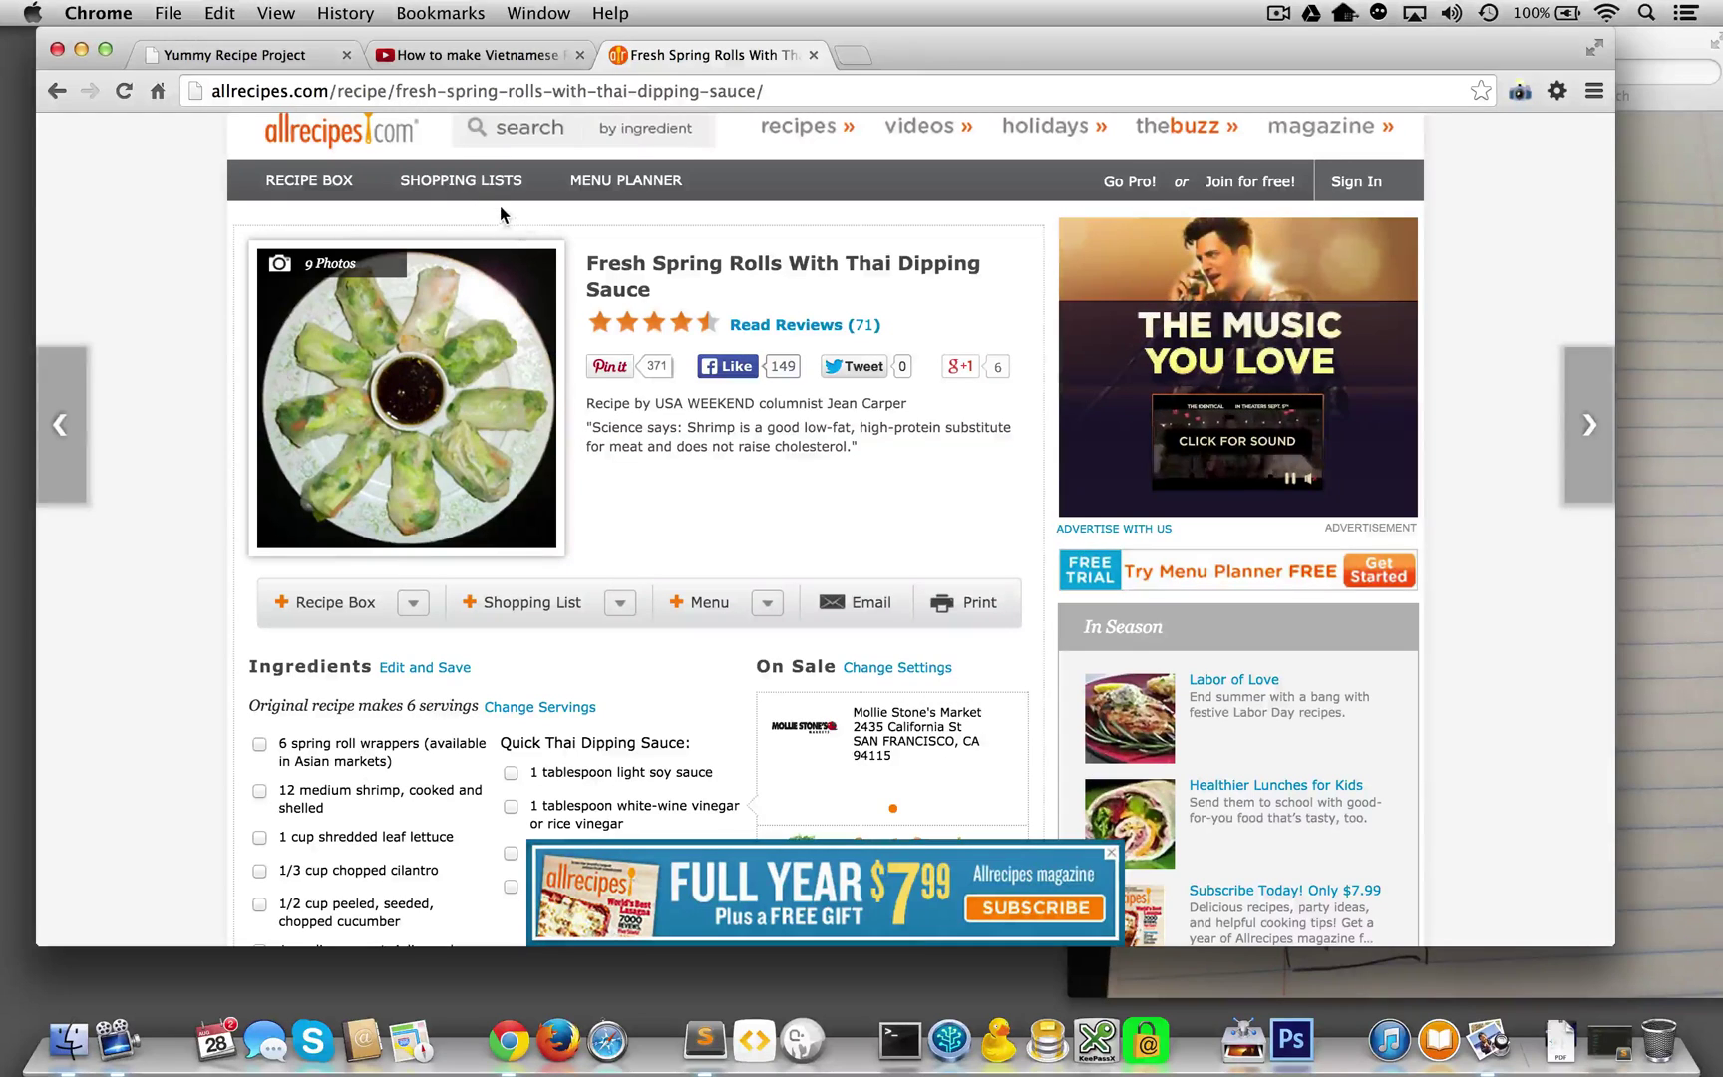
key("super+1")
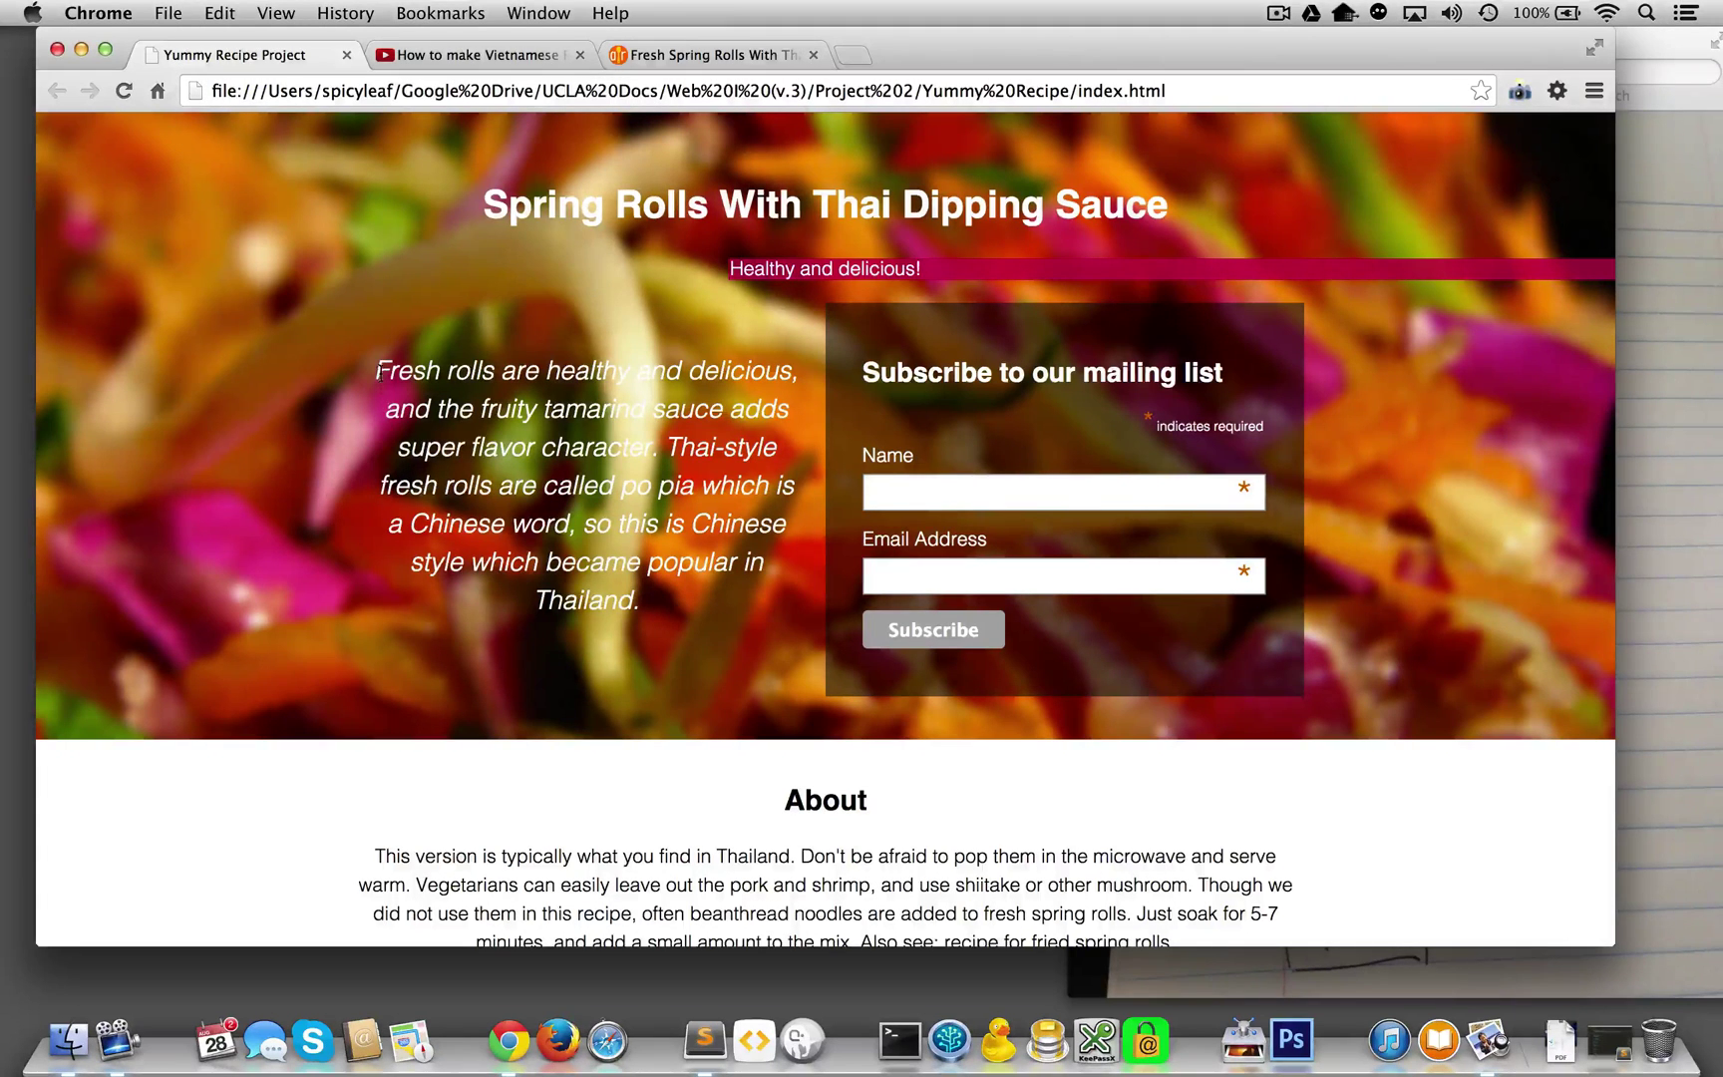
left_click_drag(659, 609, 378, 351)
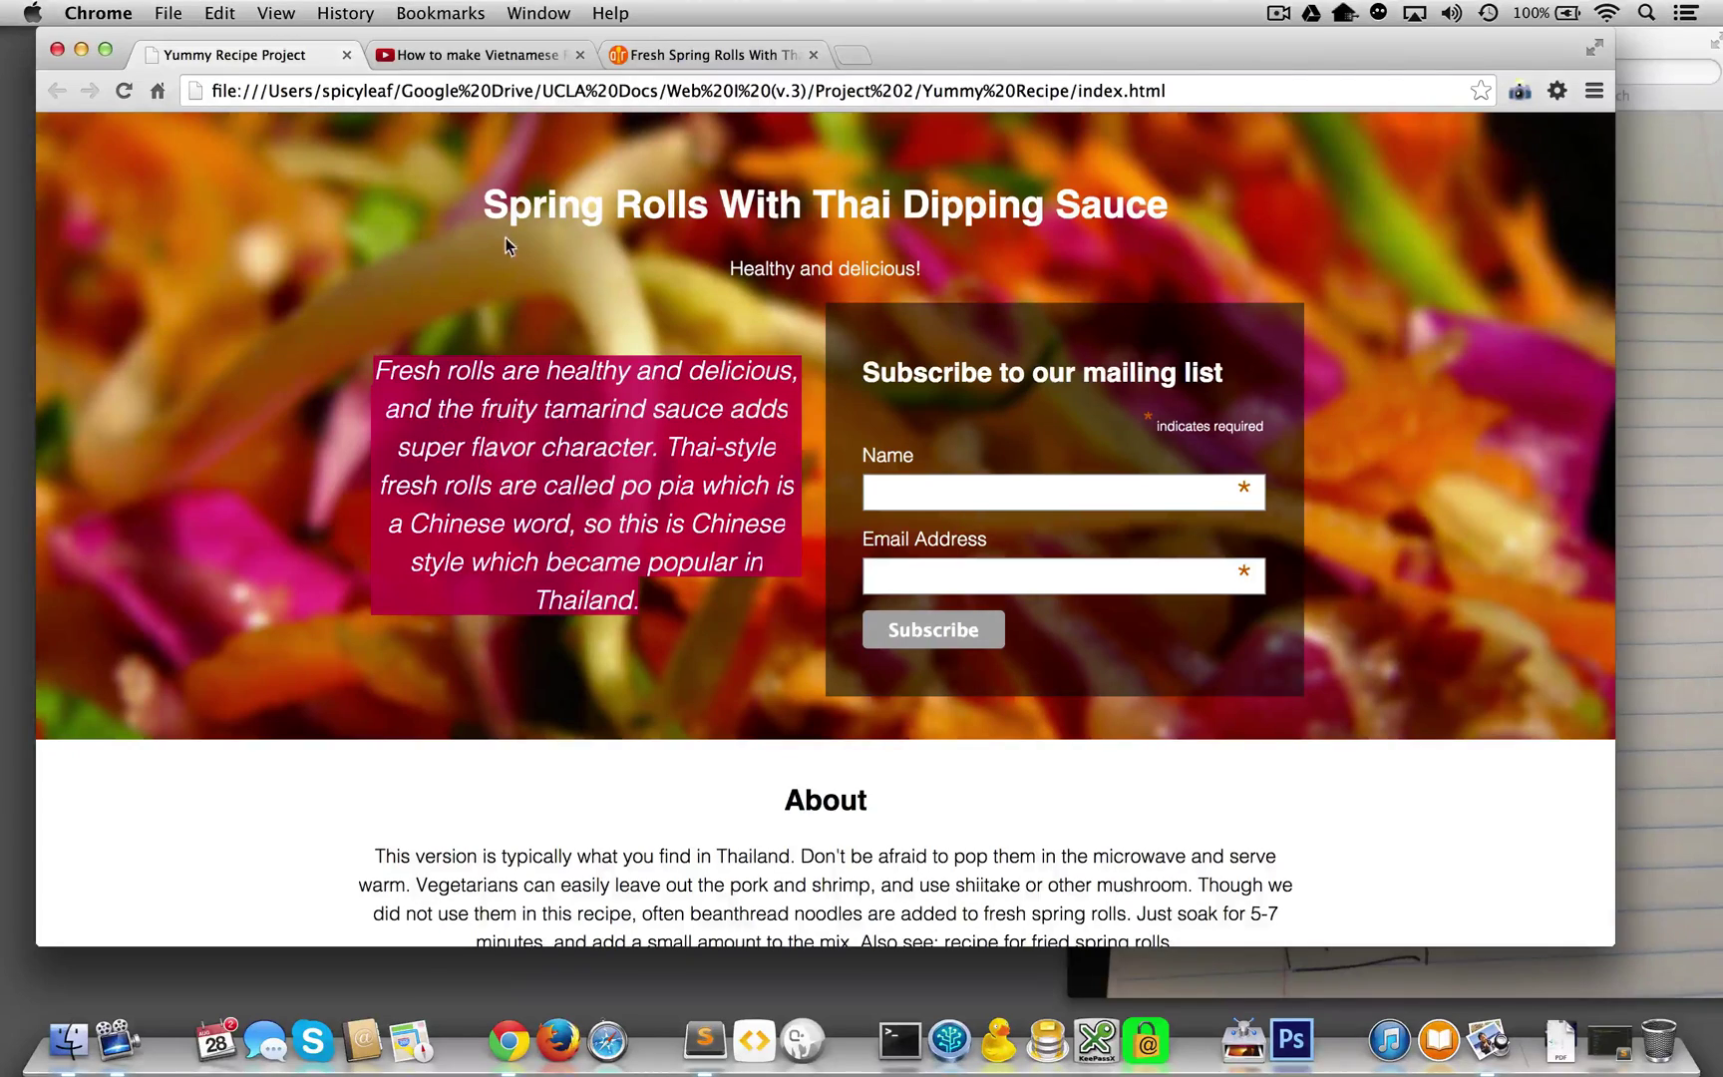
Select the 'Science says' shrimp quote on the Allrecipes page, then go back to the project page
left_click(699, 56)
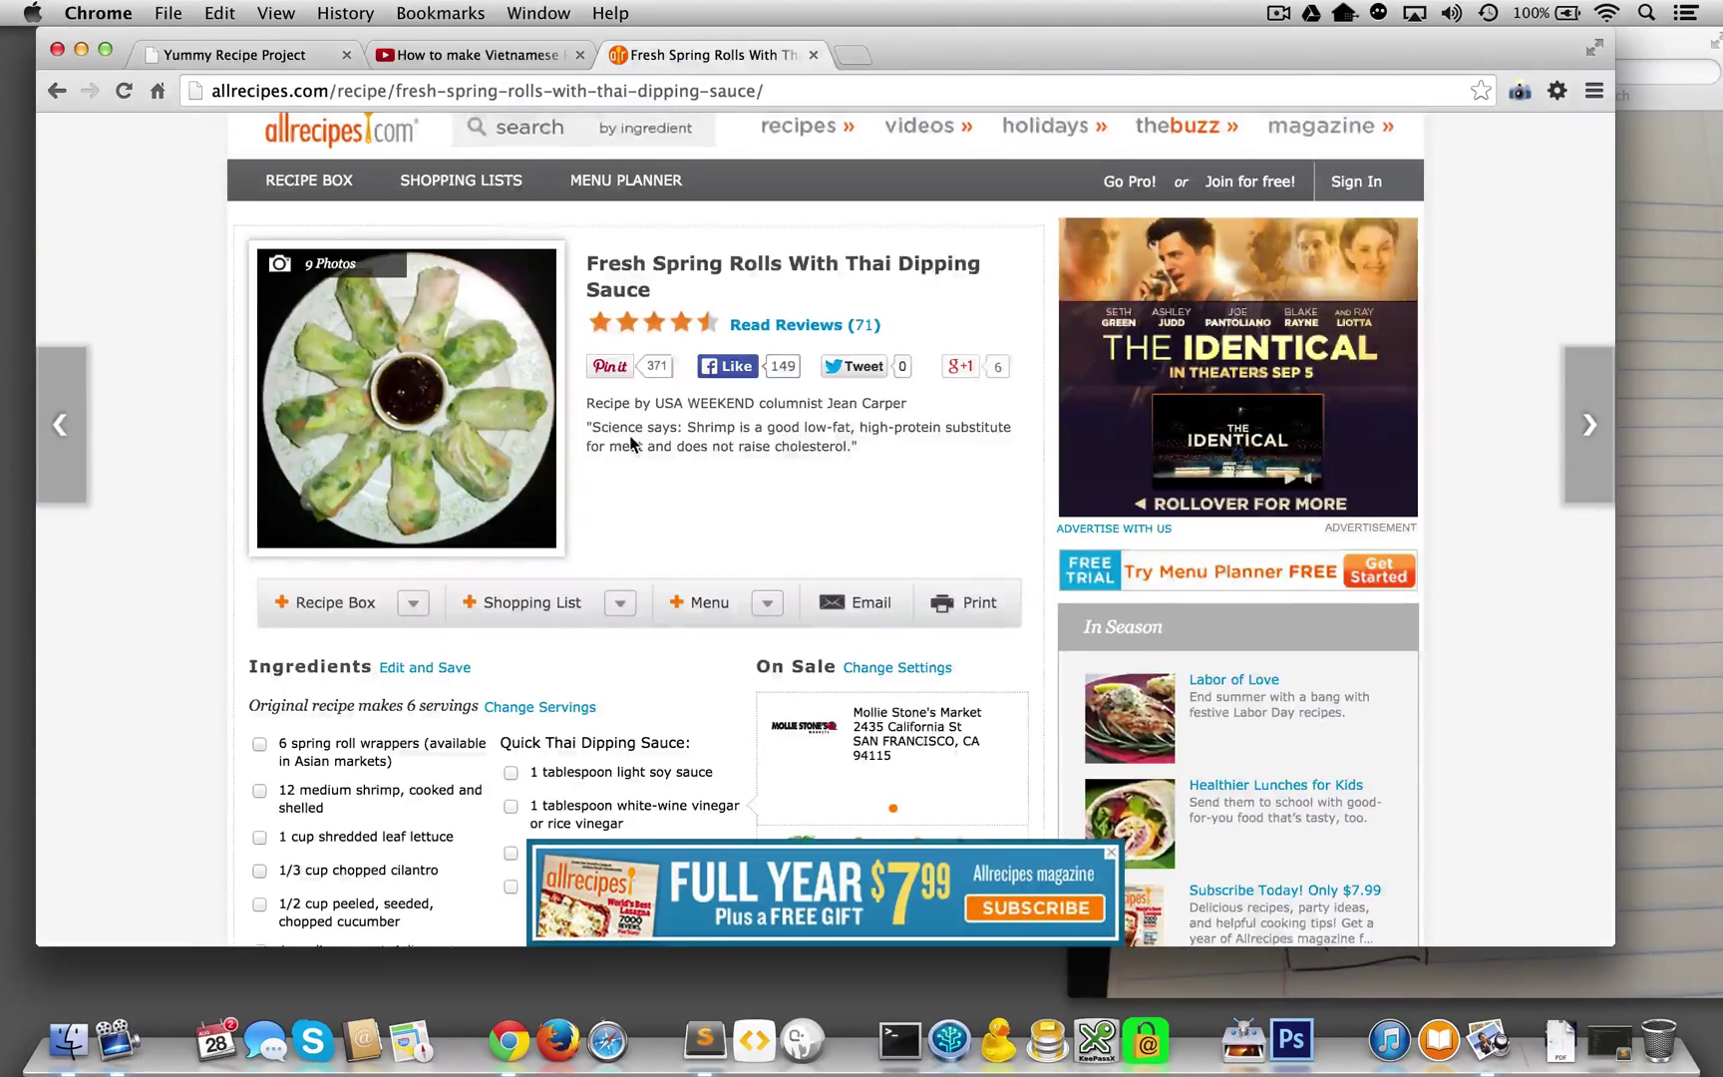
scroll(630, 443, "down", 5)
scroll(630, 444, "up", 4)
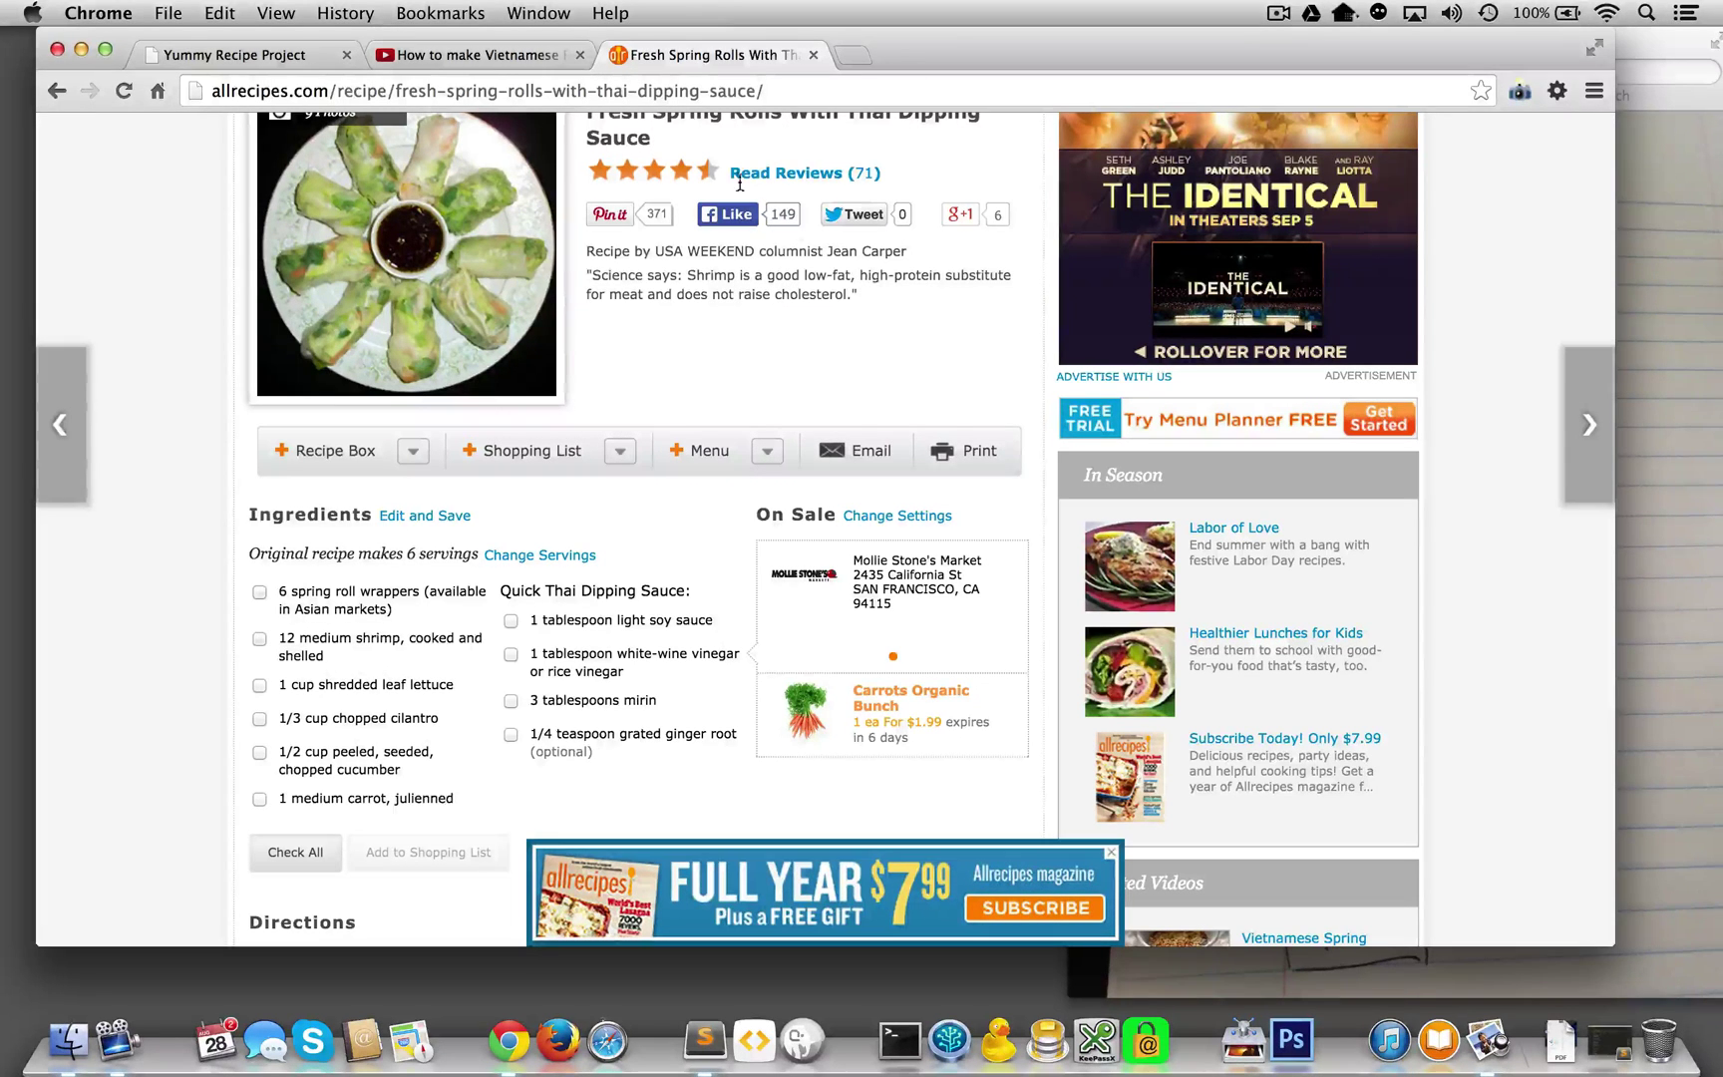
scroll(720, 279, "up", 3)
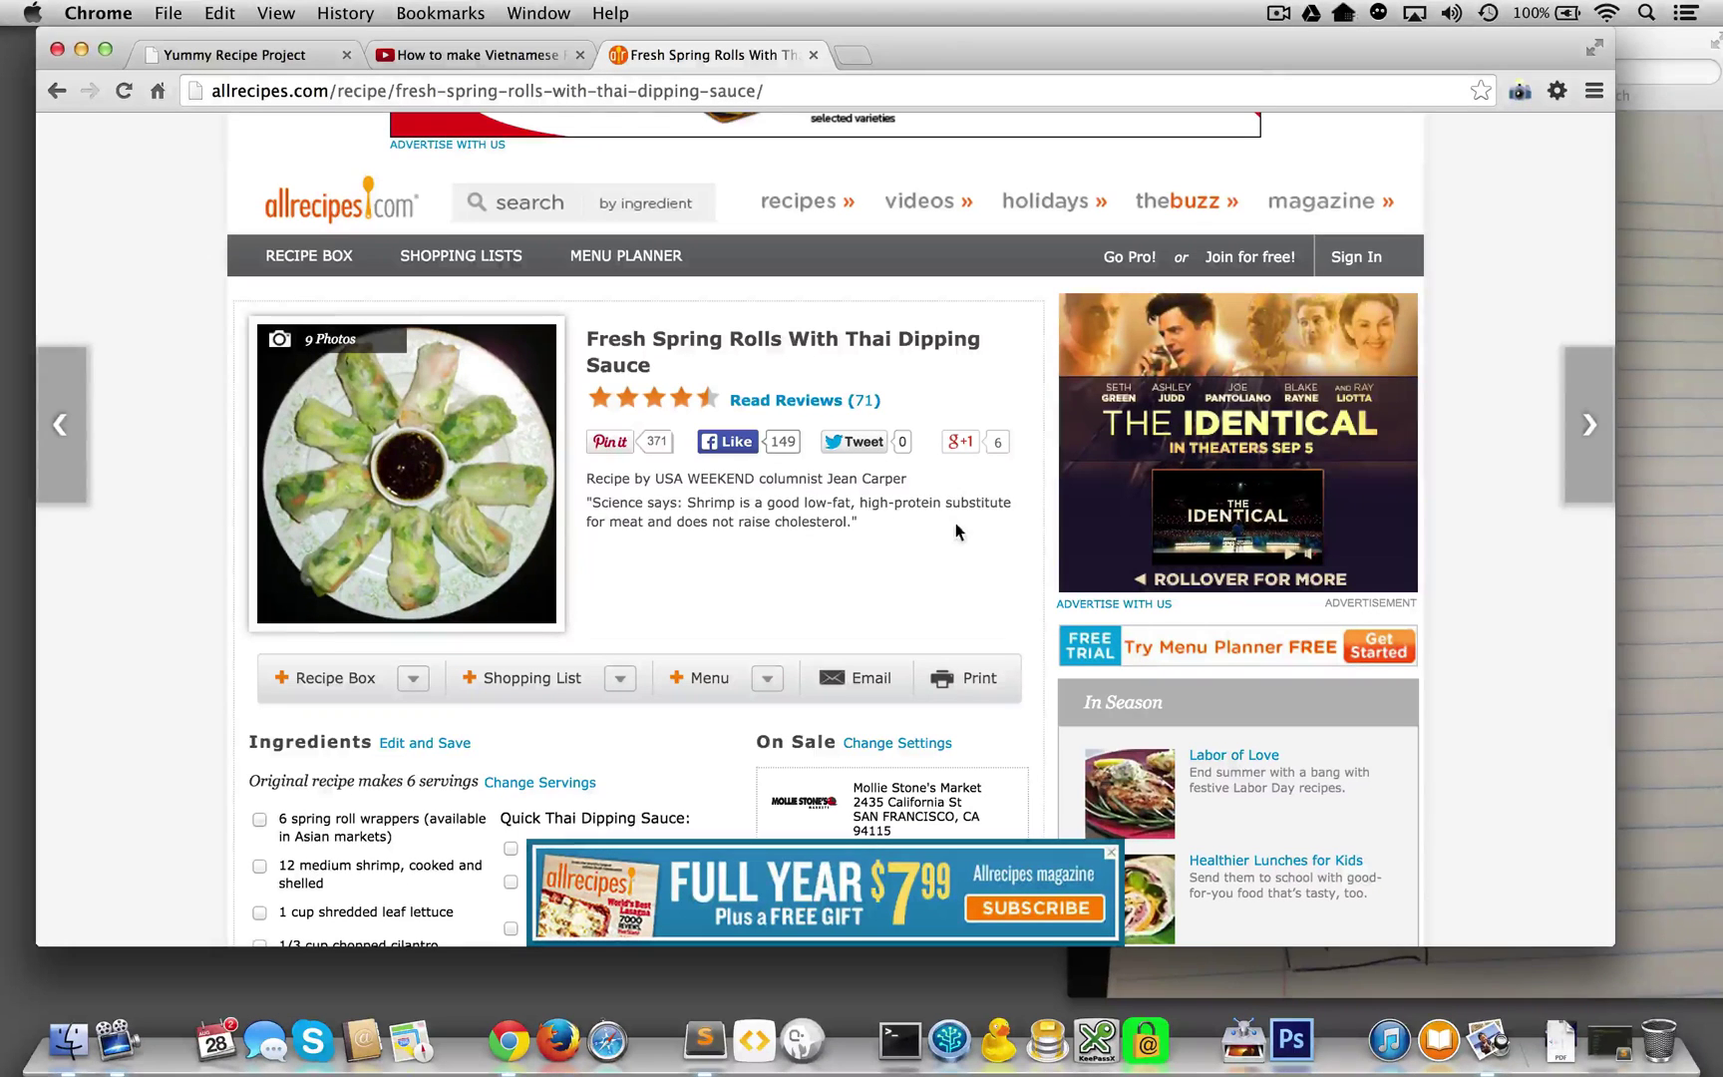
left_click_drag(881, 529, 599, 502)
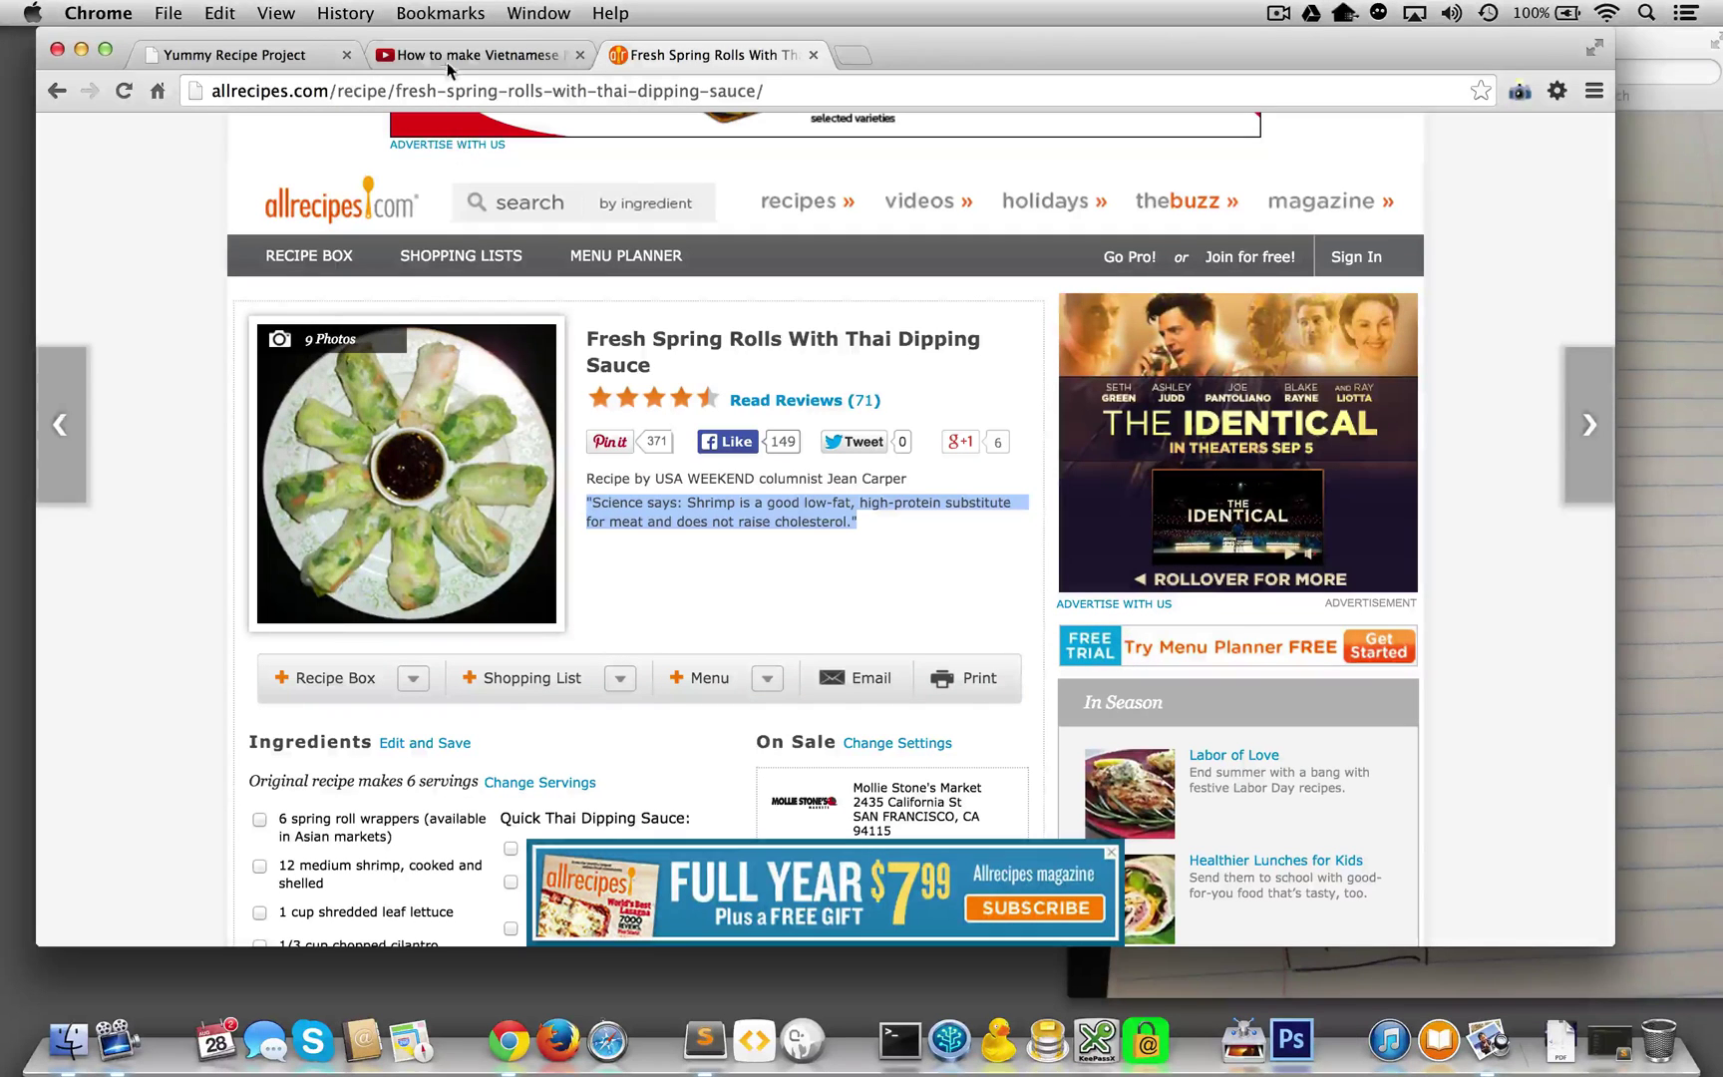
left_click(221, 51)
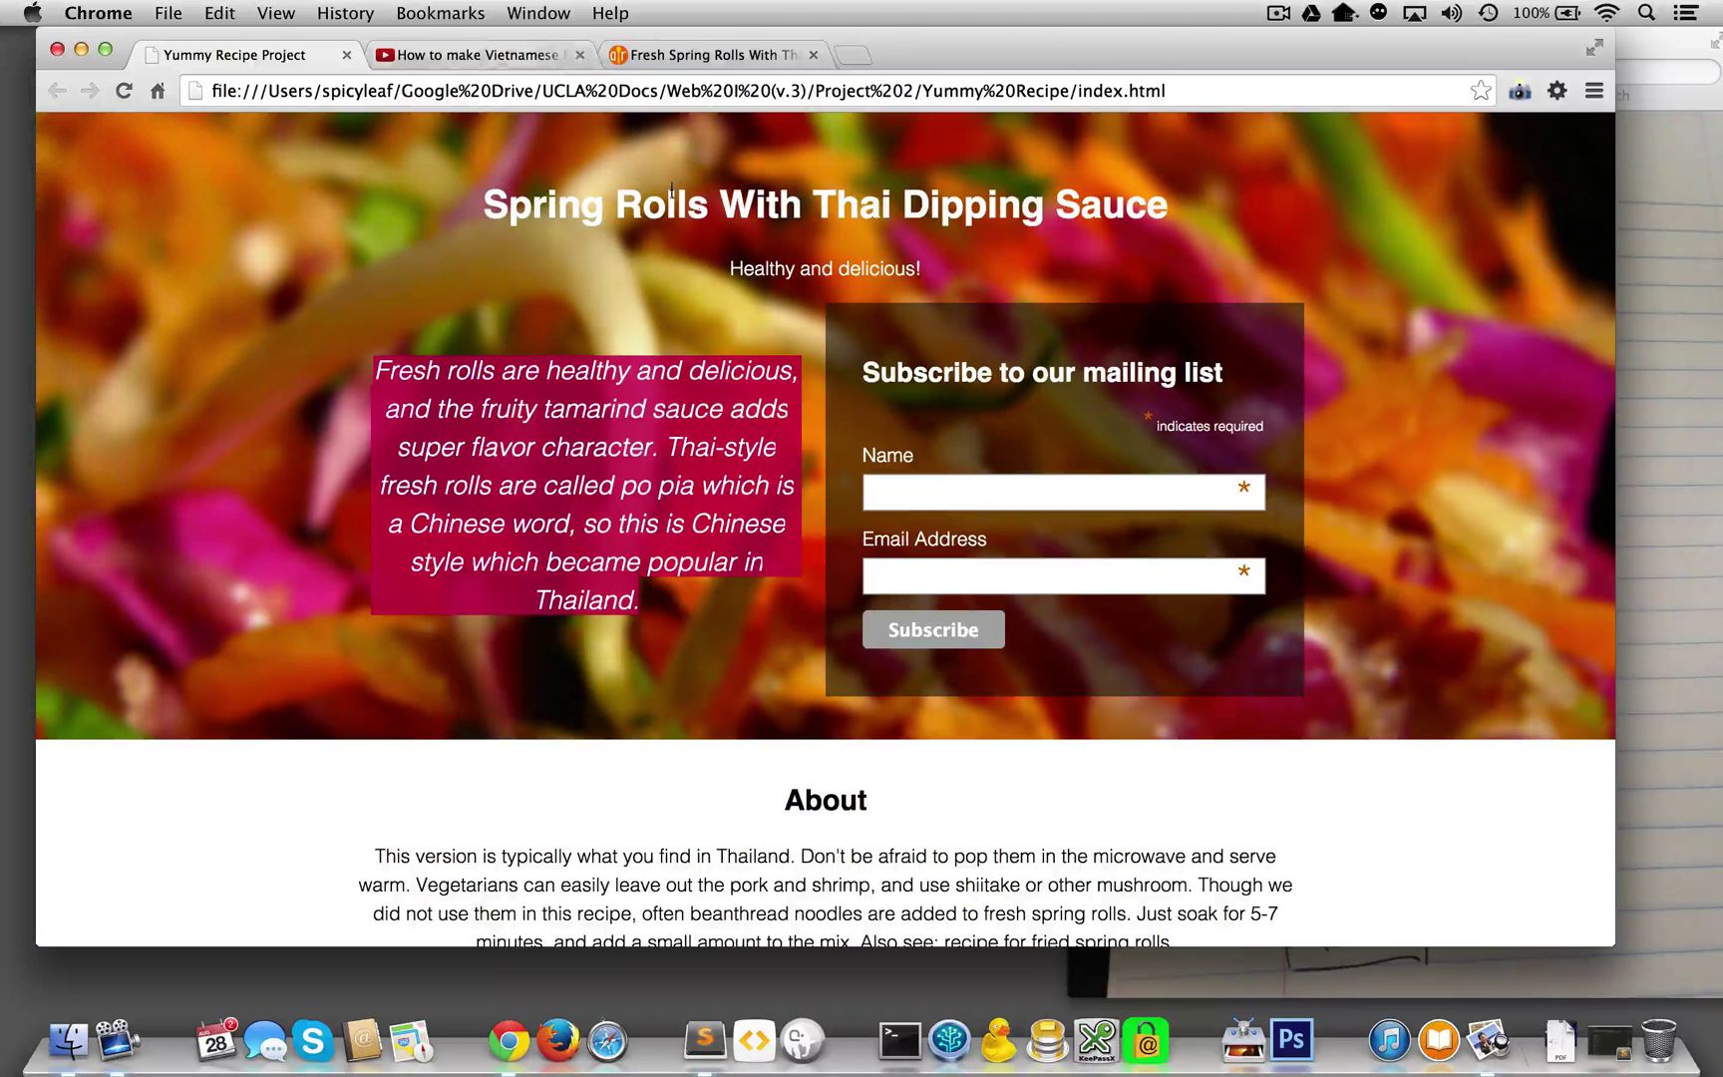
Highlight the project page's title, tagline, About, Ingredients and Directions text, then clear the selection
left_click_drag(924, 281, 649, 207)
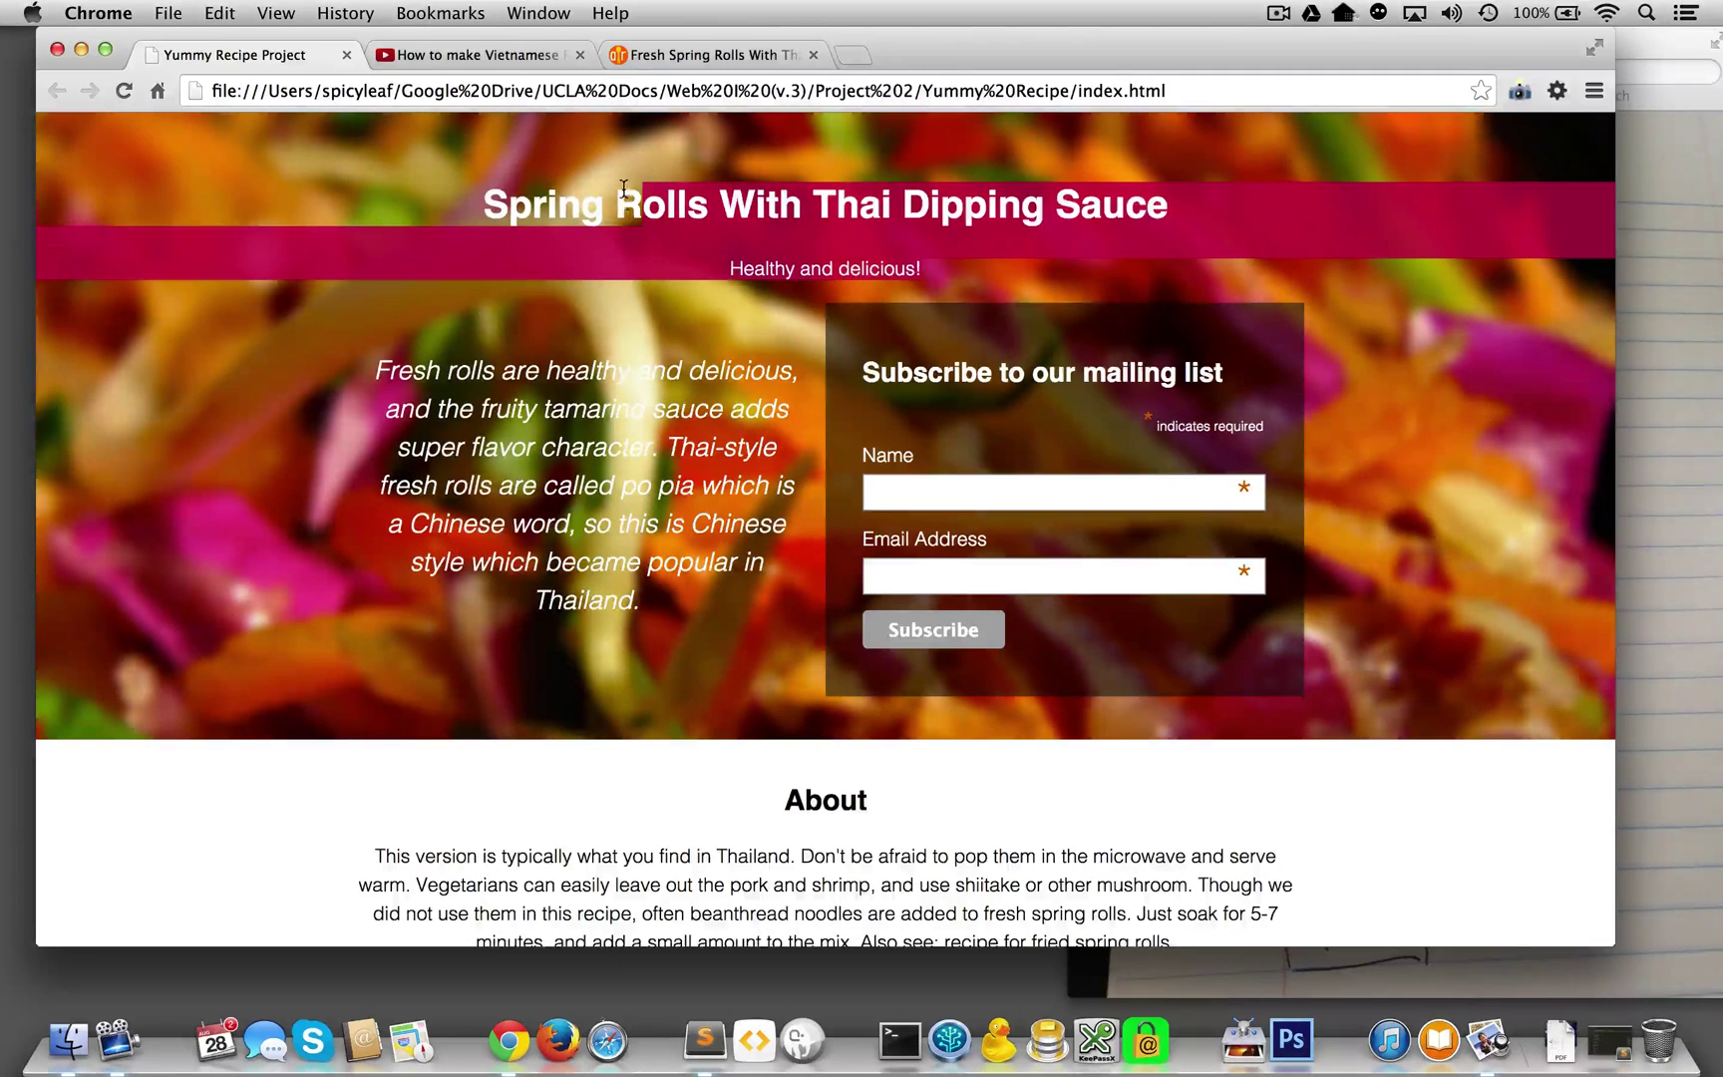
scroll(624, 188, "down", 5)
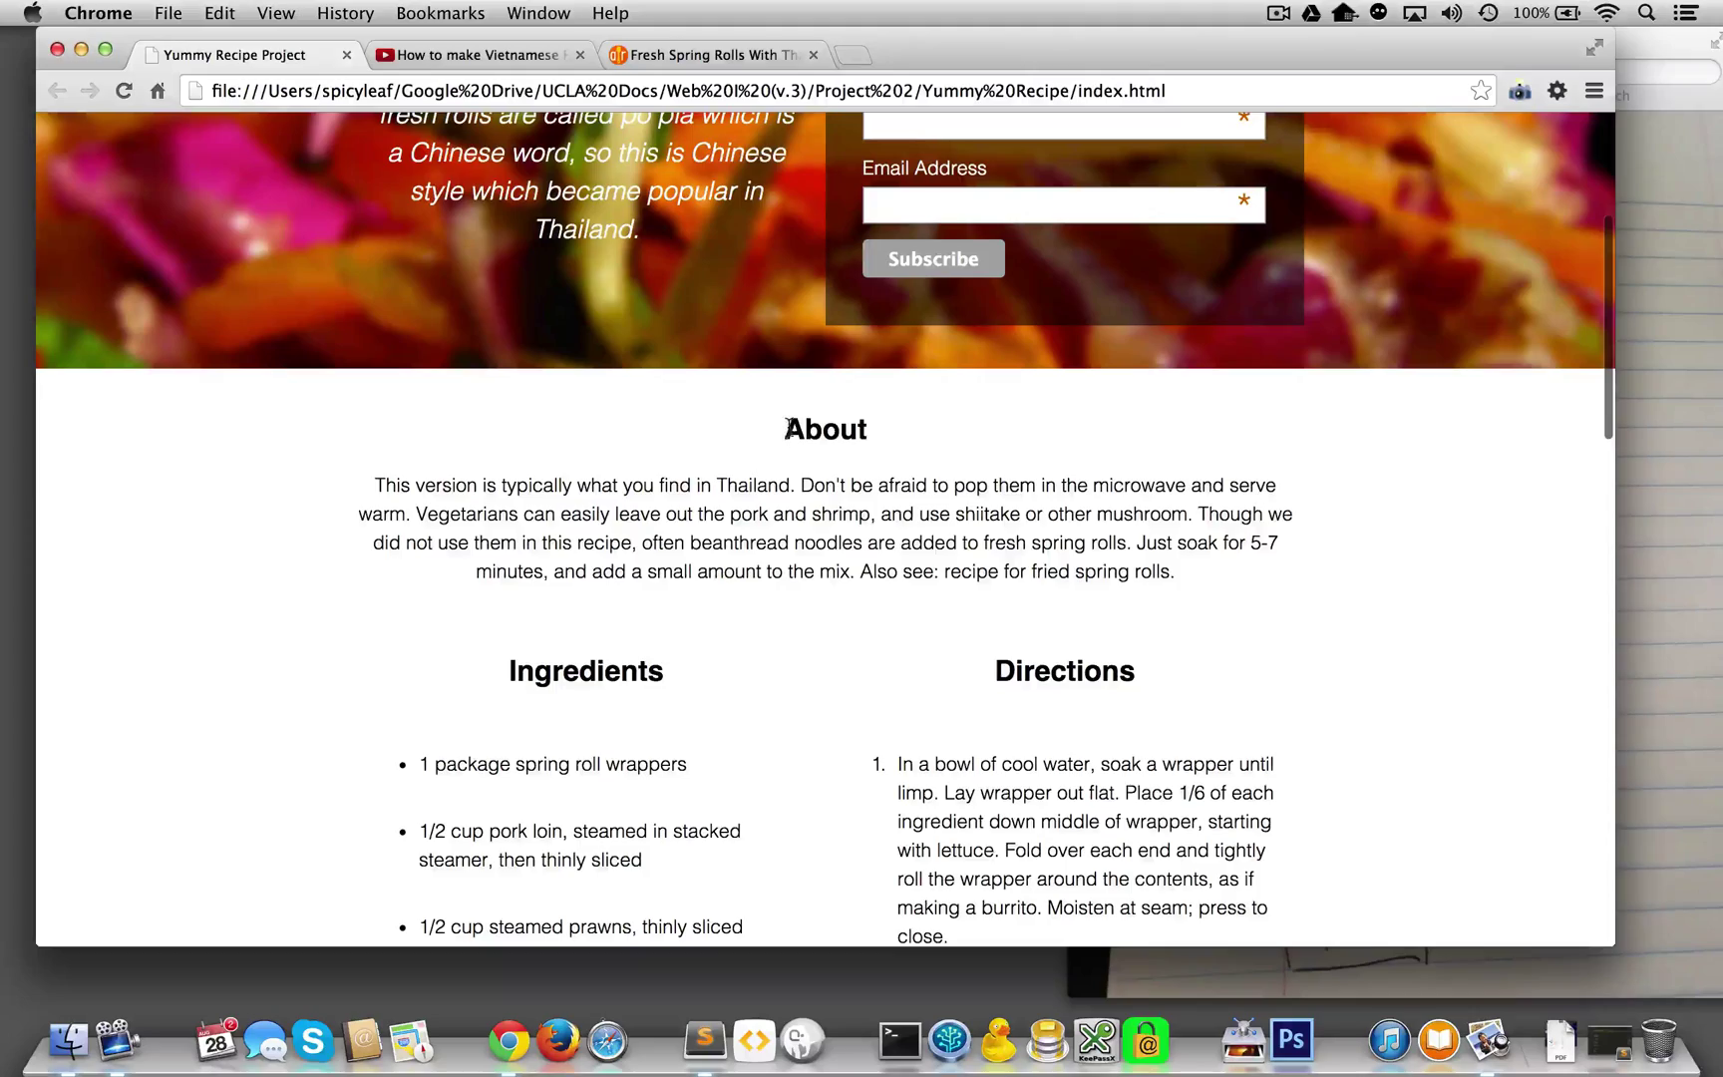
left_click_drag(788, 427, 1039, 675)
left_click(1194, 586)
Scroll through the Allrecipes Fresh Spring Rolls ingredient list and directions
left_click(627, 48)
scroll(537, 637, "down", 7)
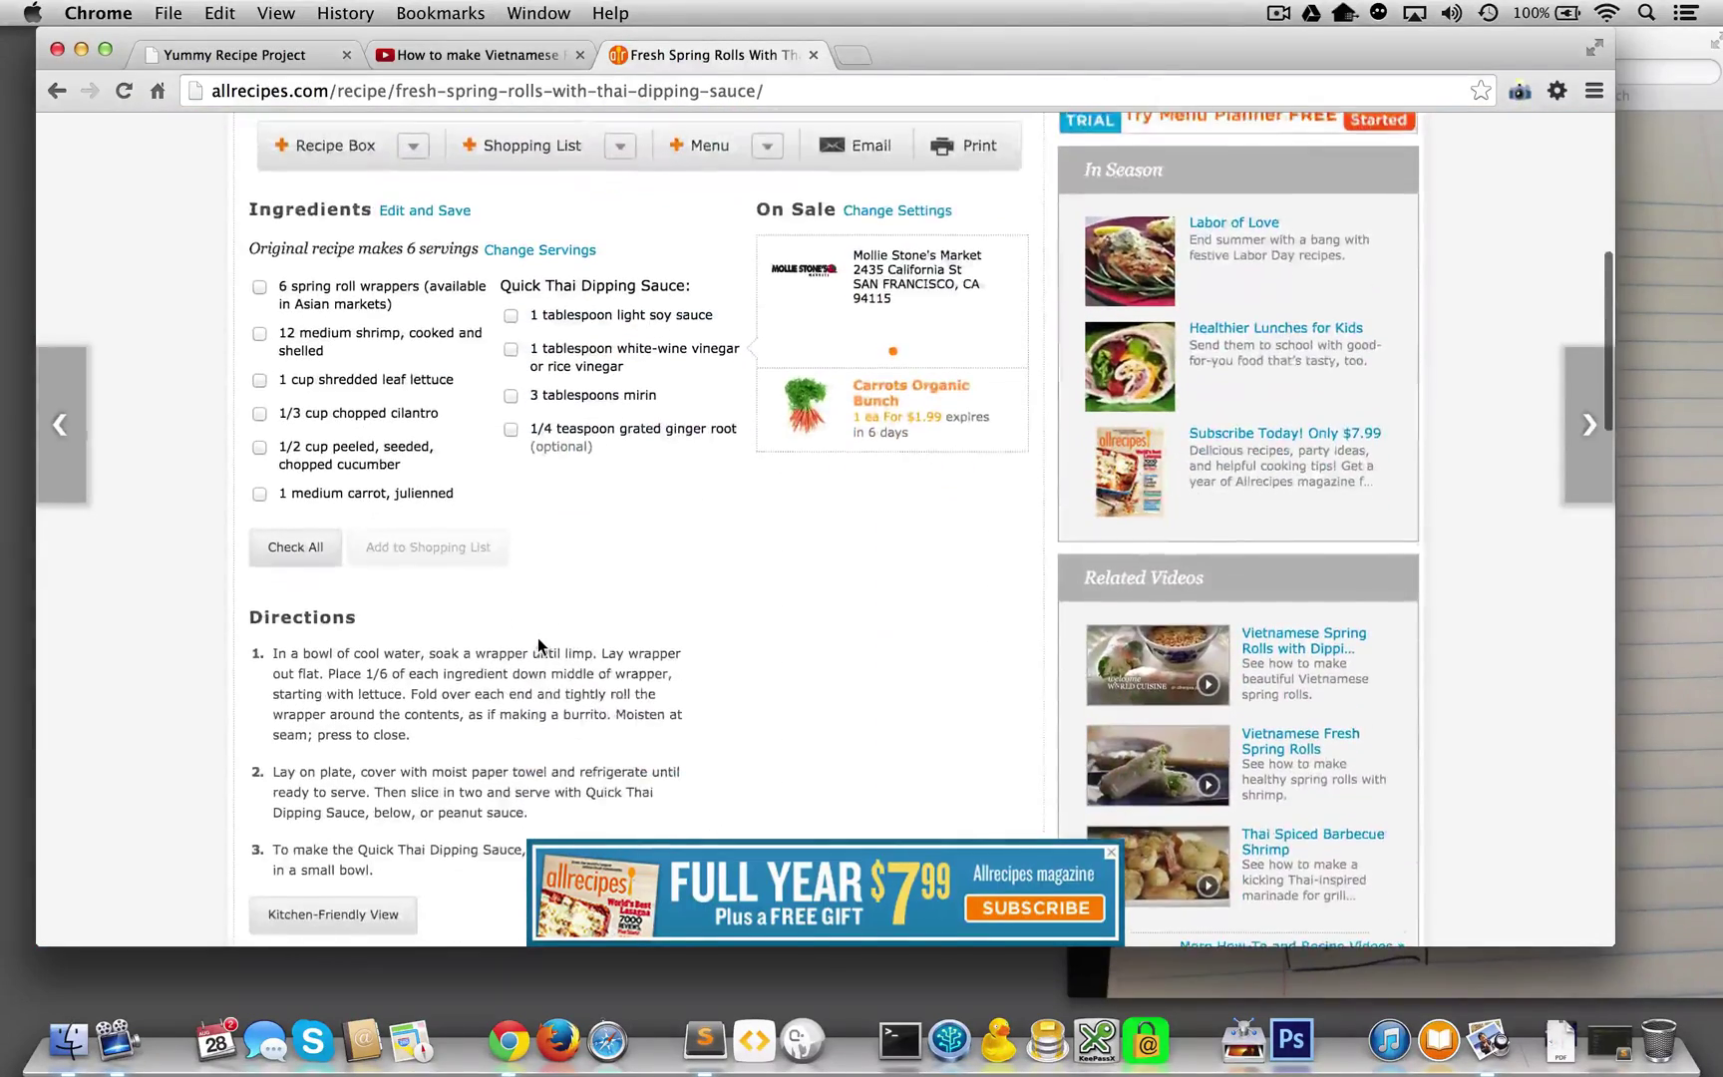
scroll(538, 645, "down", 10)
scroll(537, 645, "up", 8)
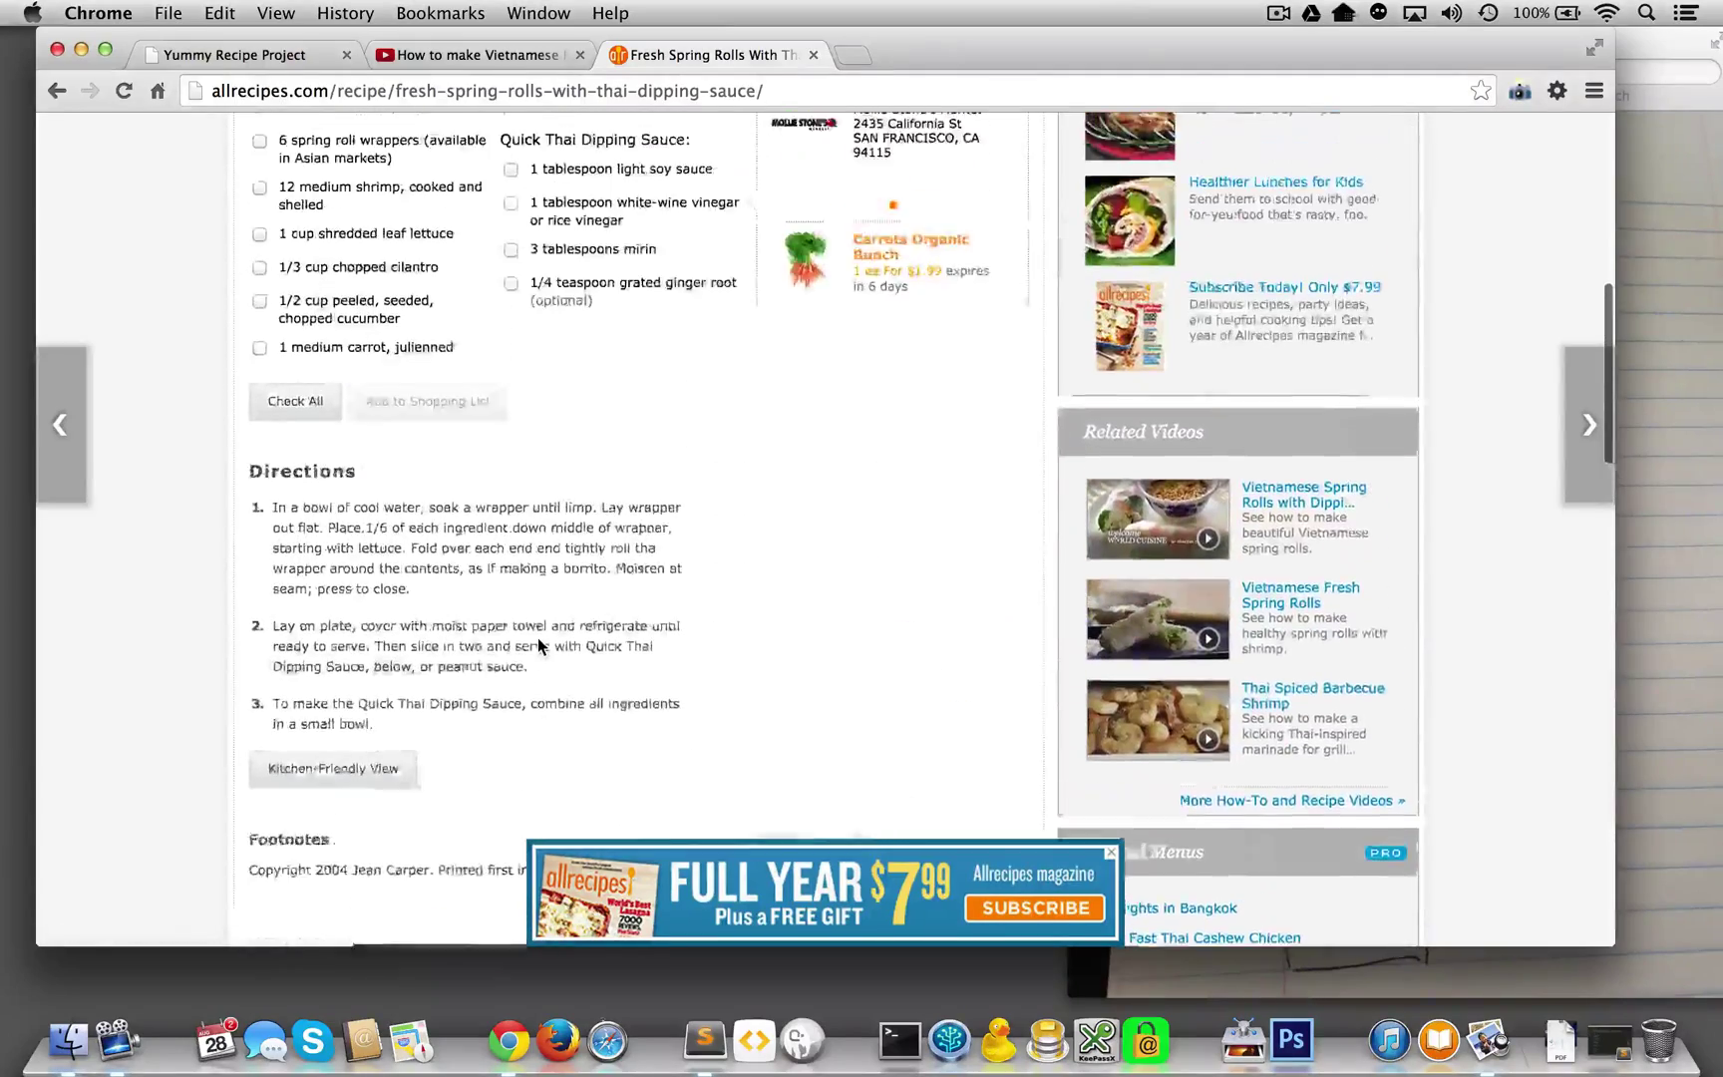
scroll(537, 645, "up", 5)
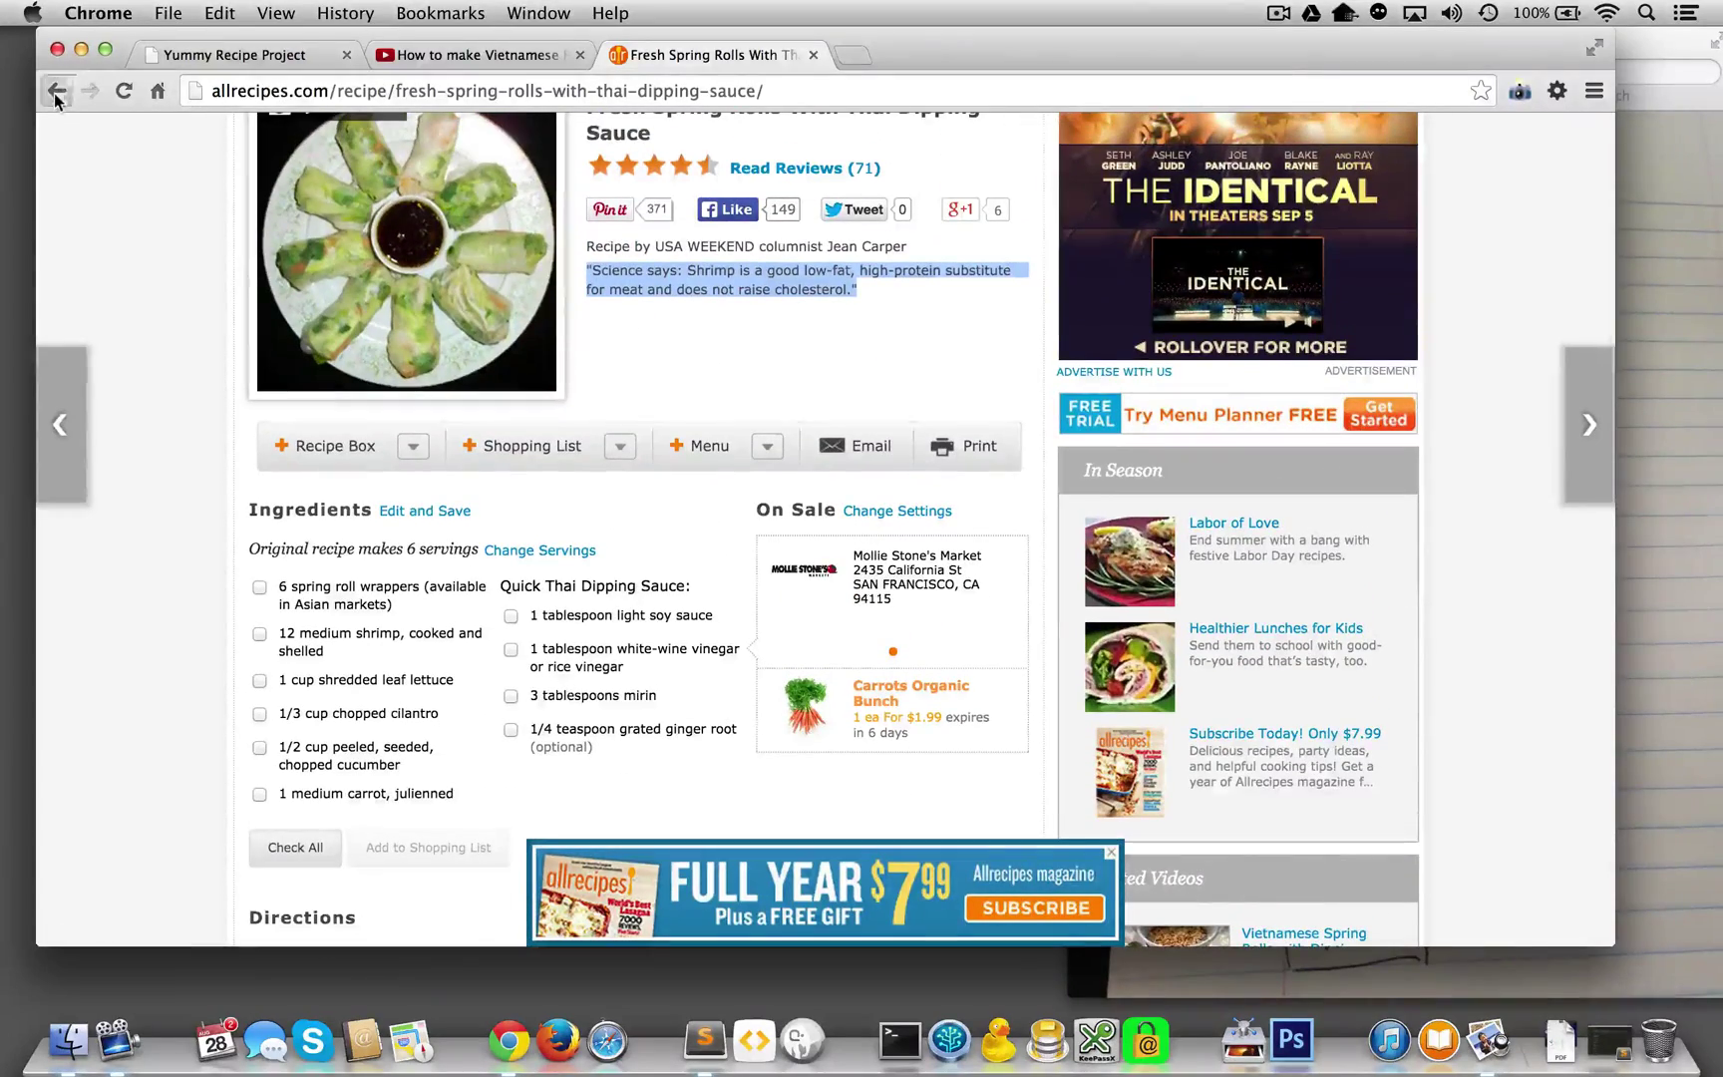
From Google's results, select the Food Network snippet and open its Thai Shrimp Spring Rolls recipe
left_click(56, 92)
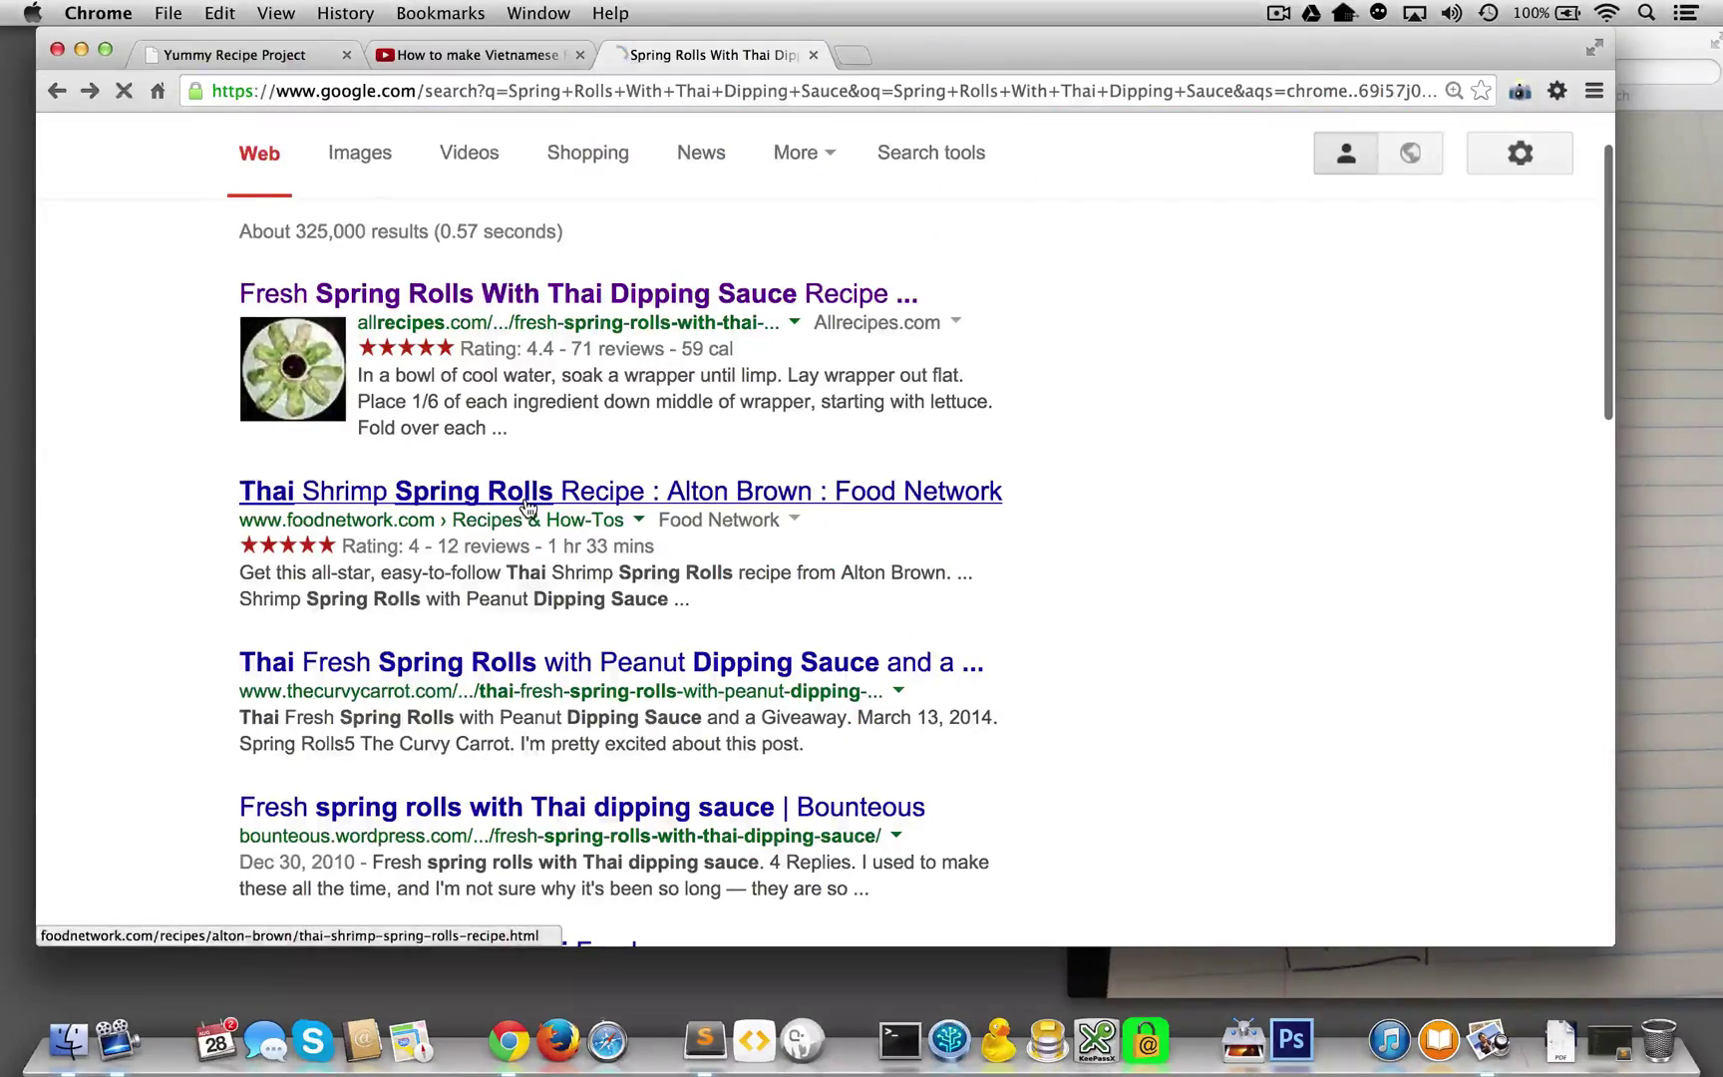
left_click(527, 507)
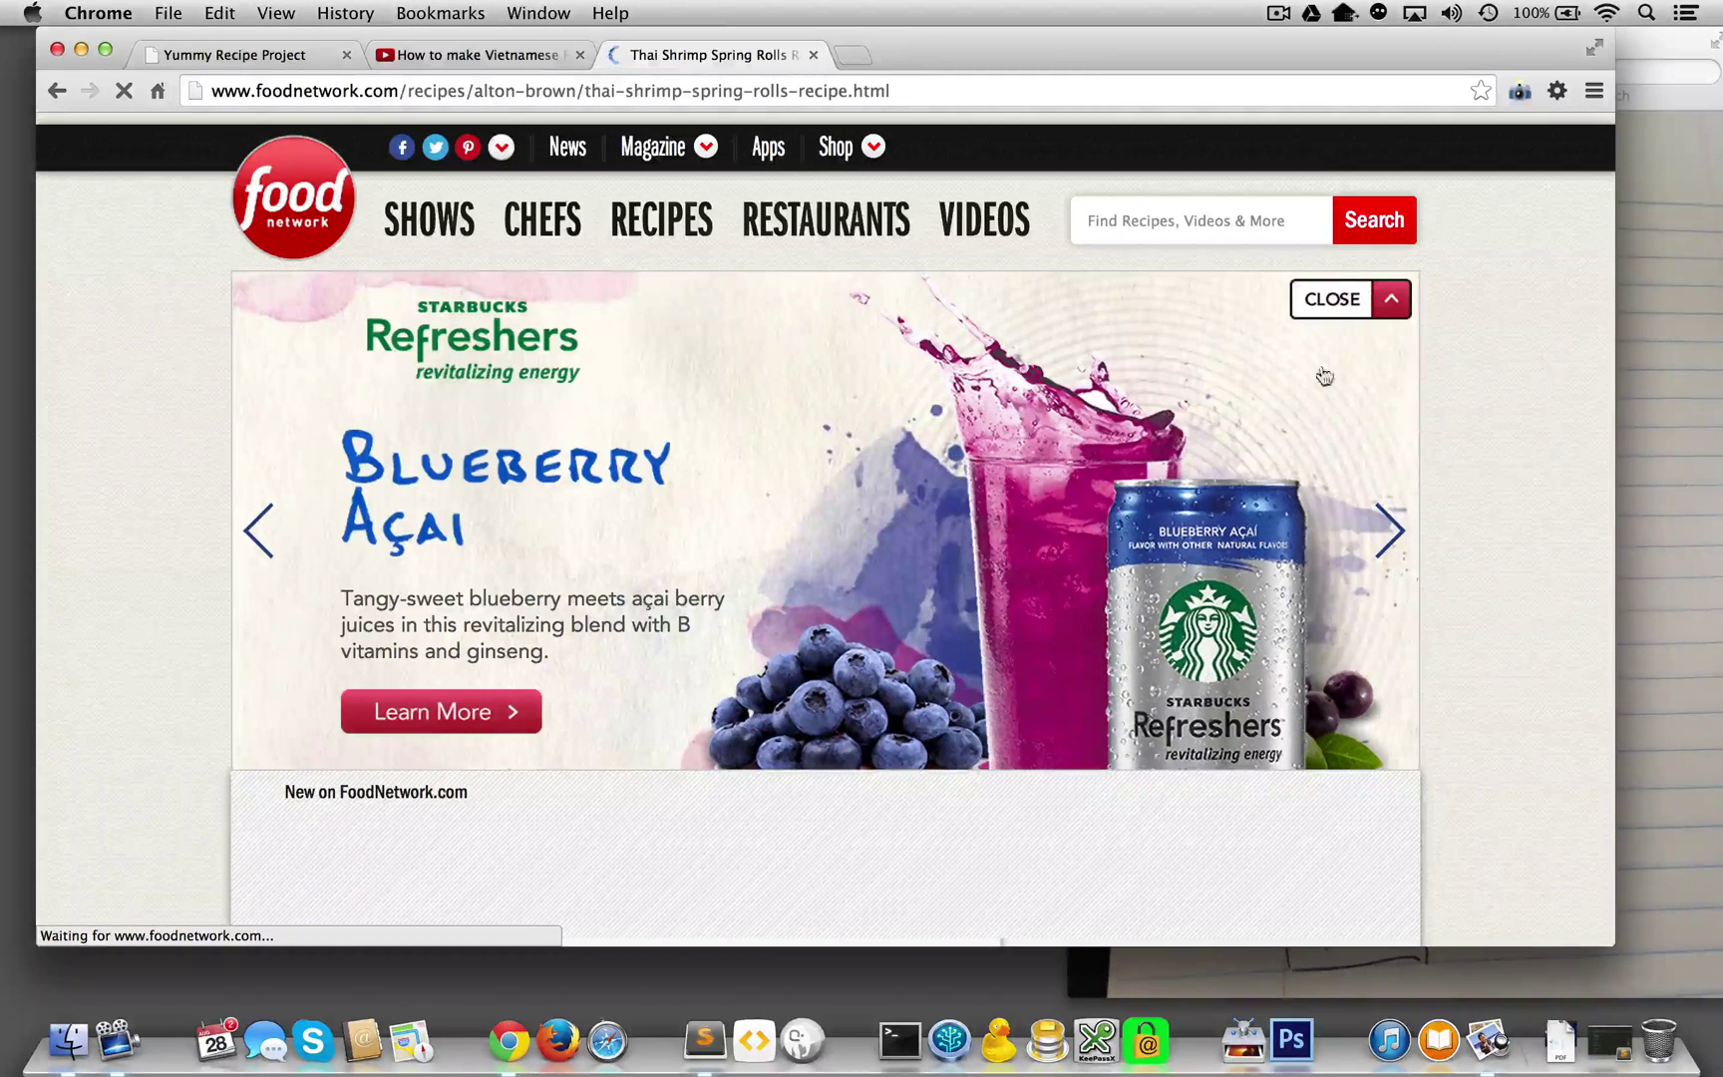
scroll(1509, 466, "down", 15)
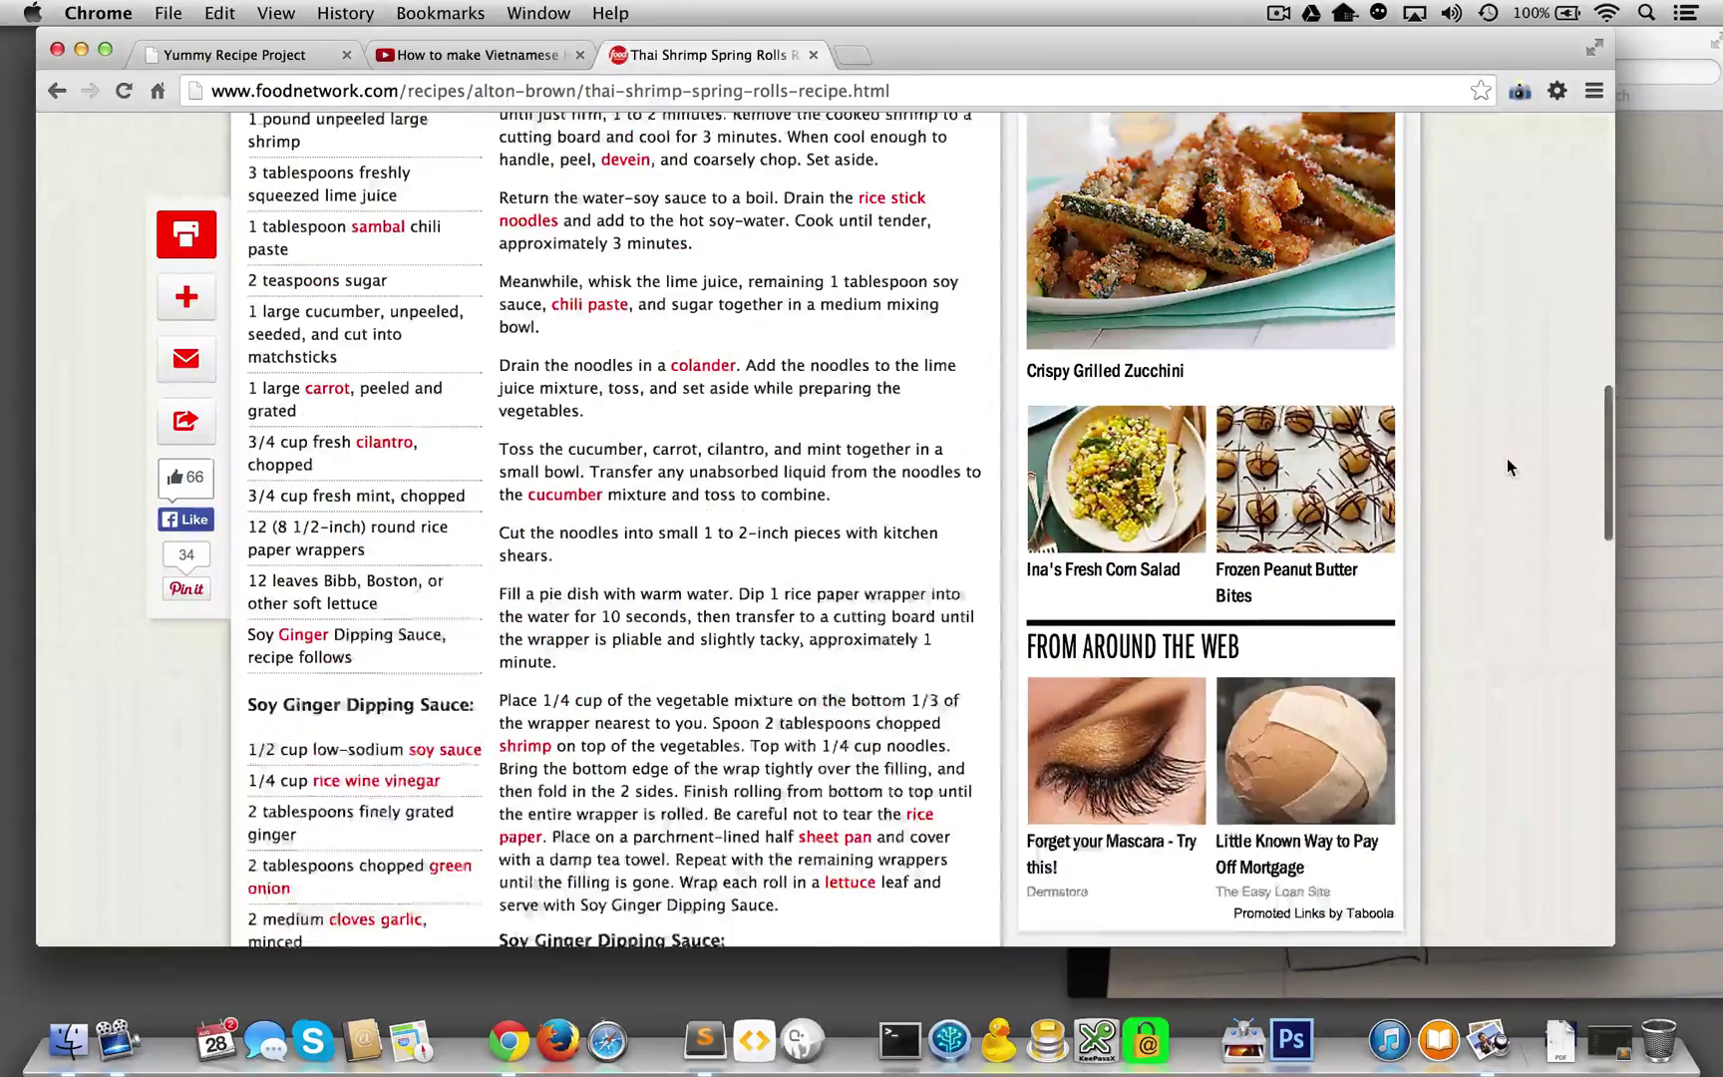
scroll(1506, 457, "up", 5)
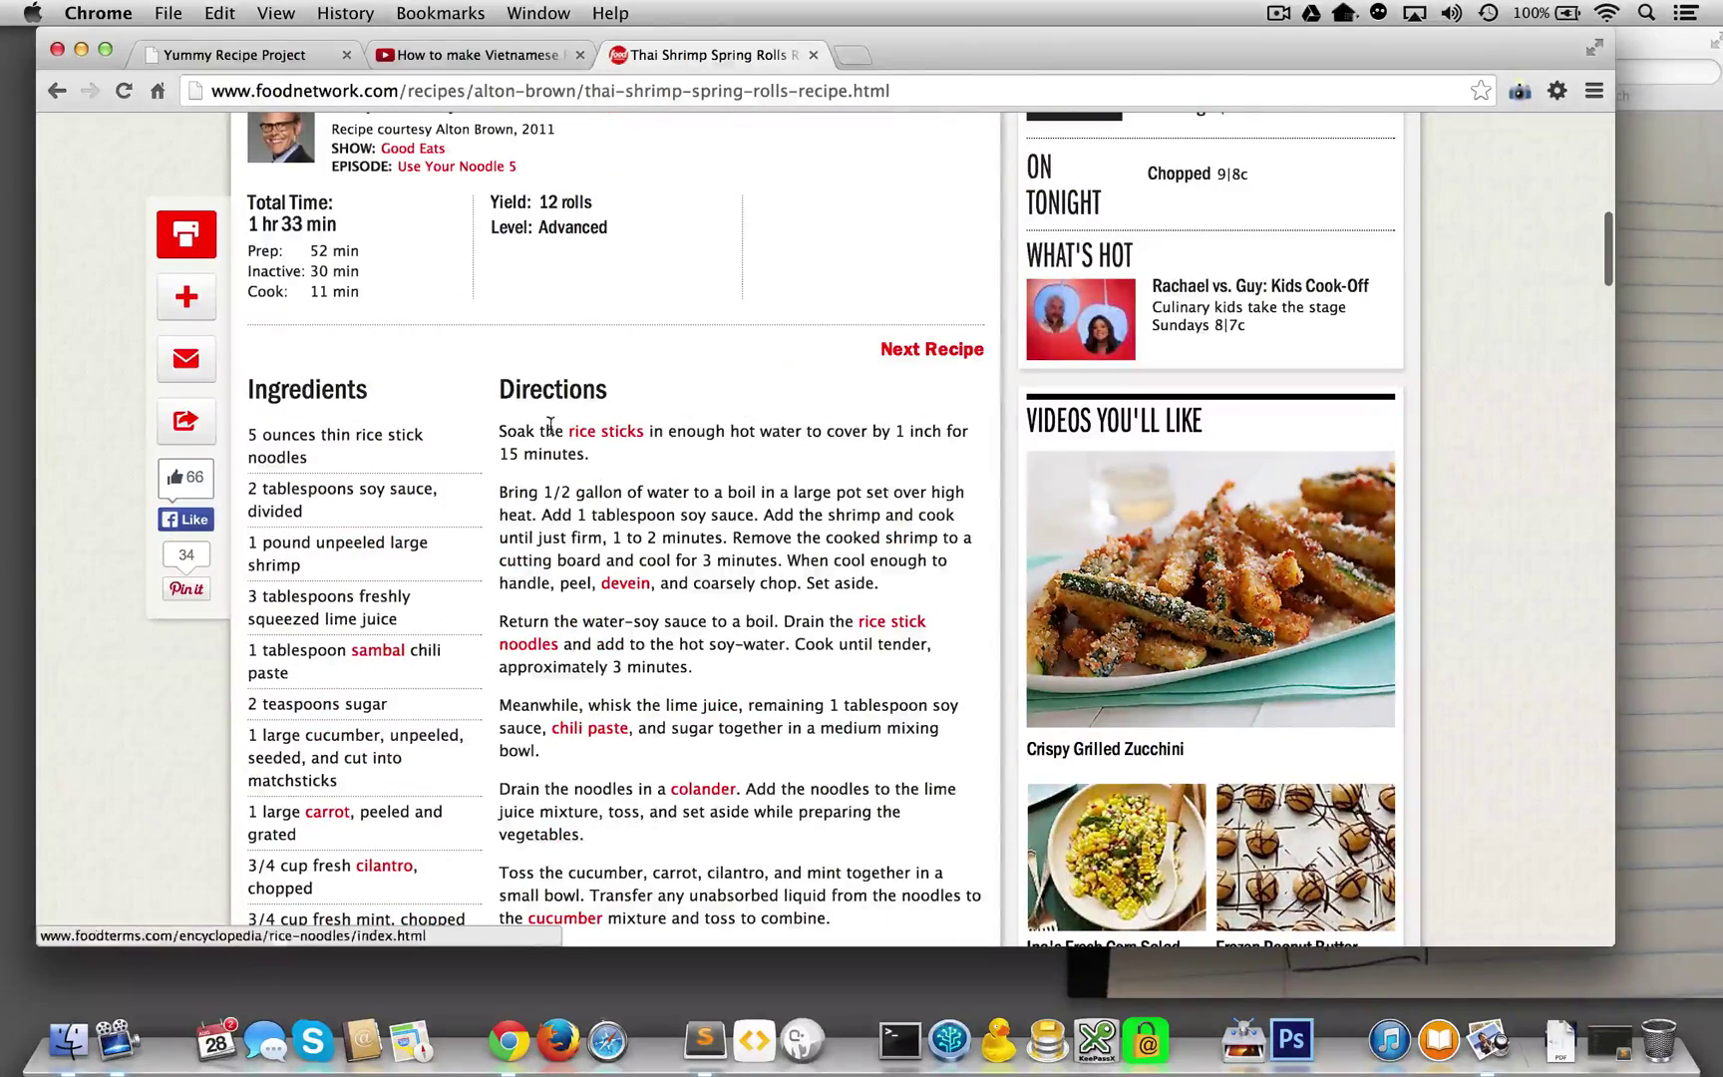
scroll(553, 434, "up", 3)
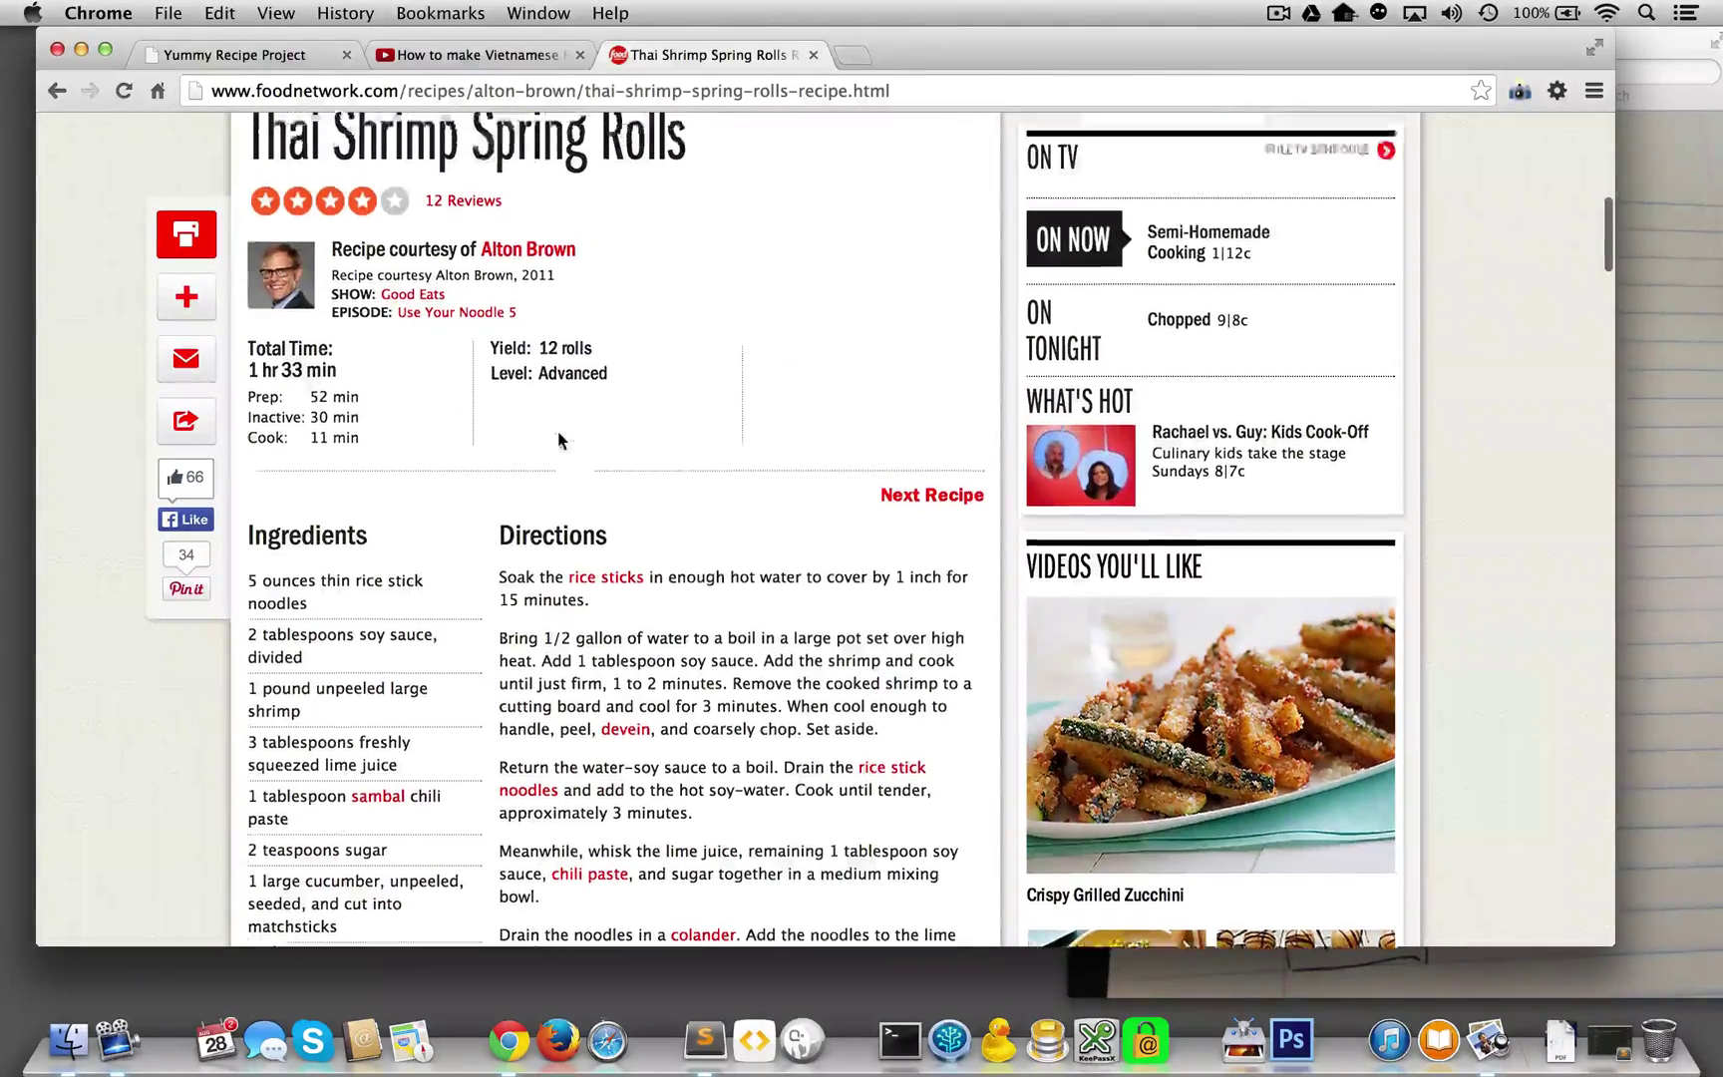
scroll(557, 429, "down", 3)
scroll(701, 433, "up", 10)
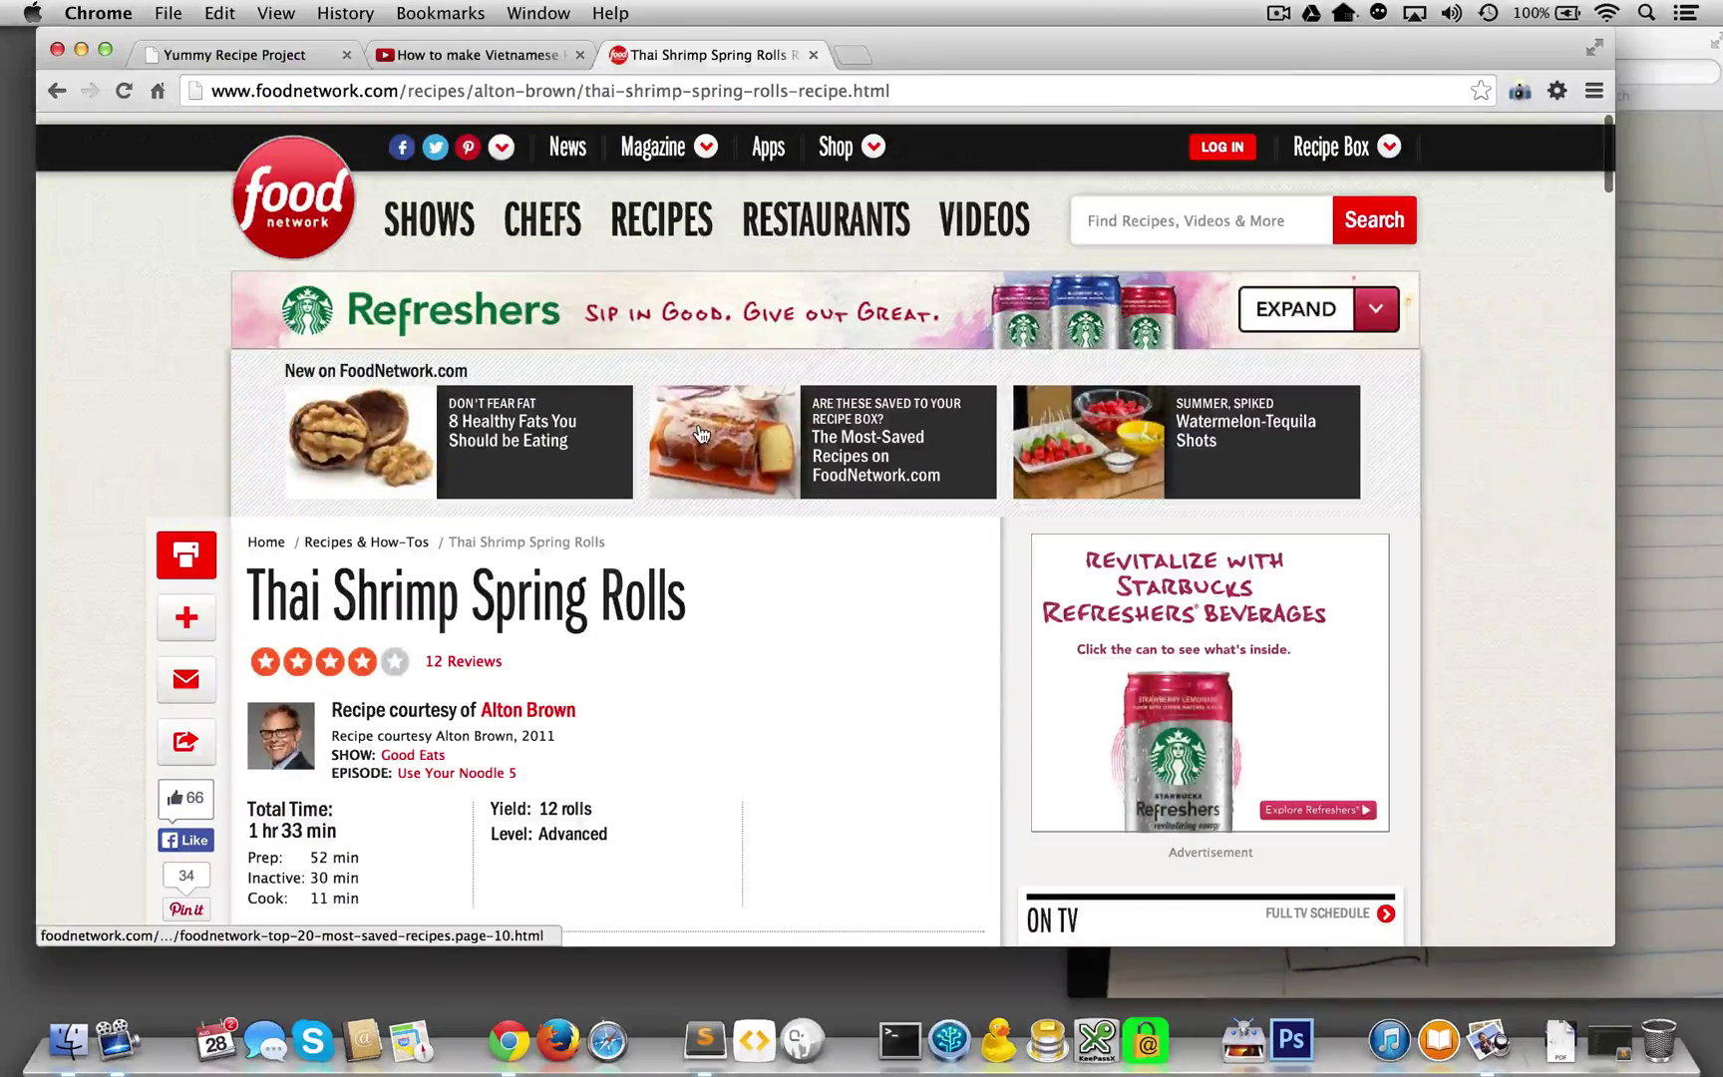
scroll(700, 433, "down", 10)
scroll(701, 434, "left", 5)
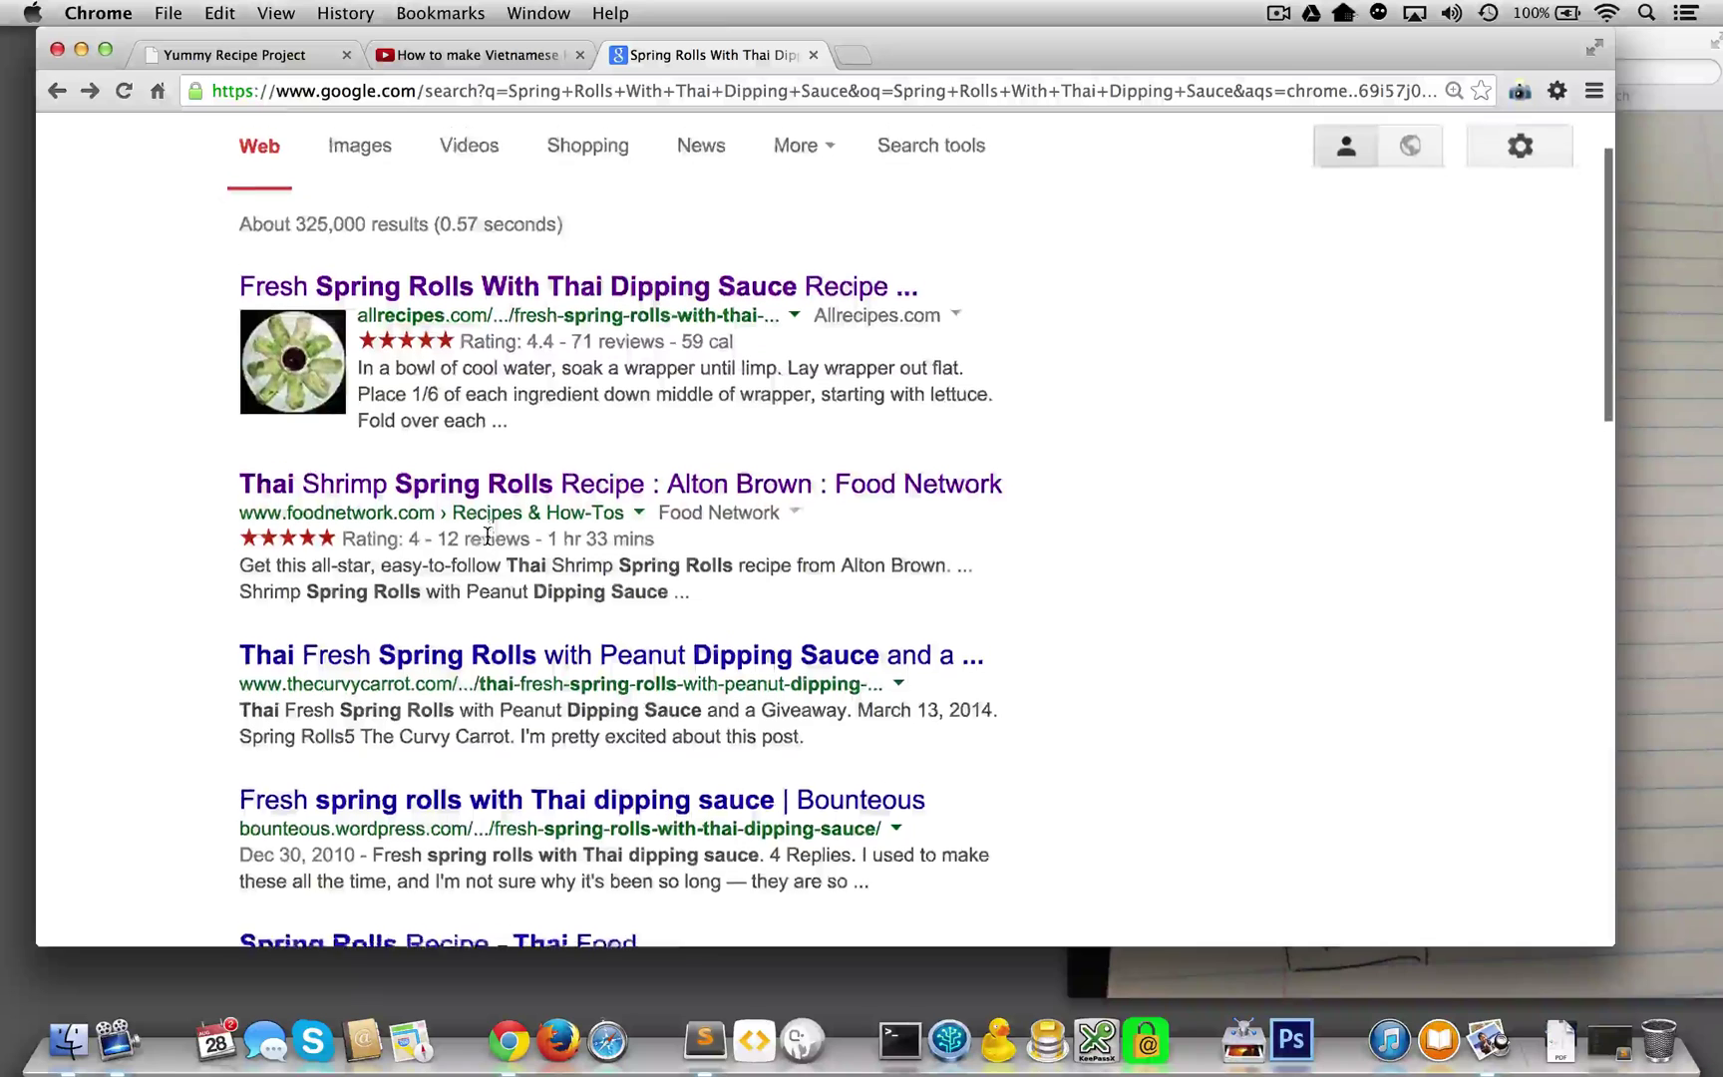
scroll(491, 559, "down", 3)
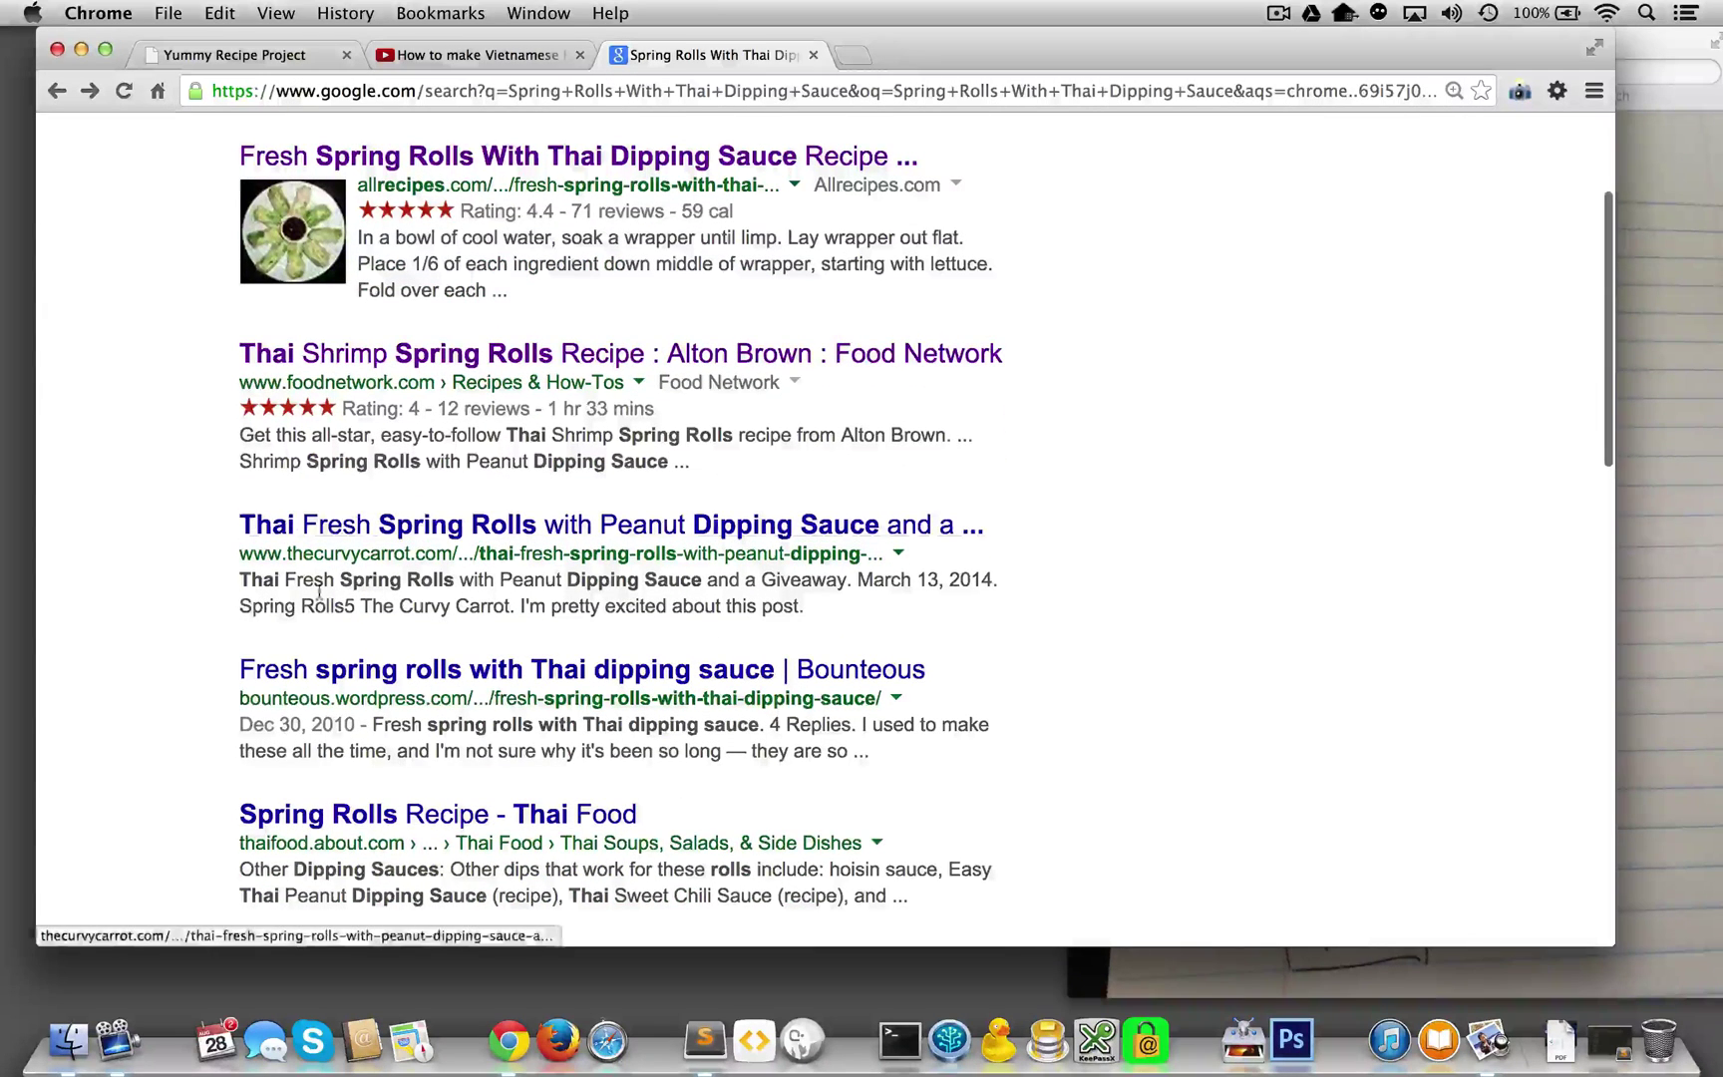
left_click_drag(239, 442, 671, 468)
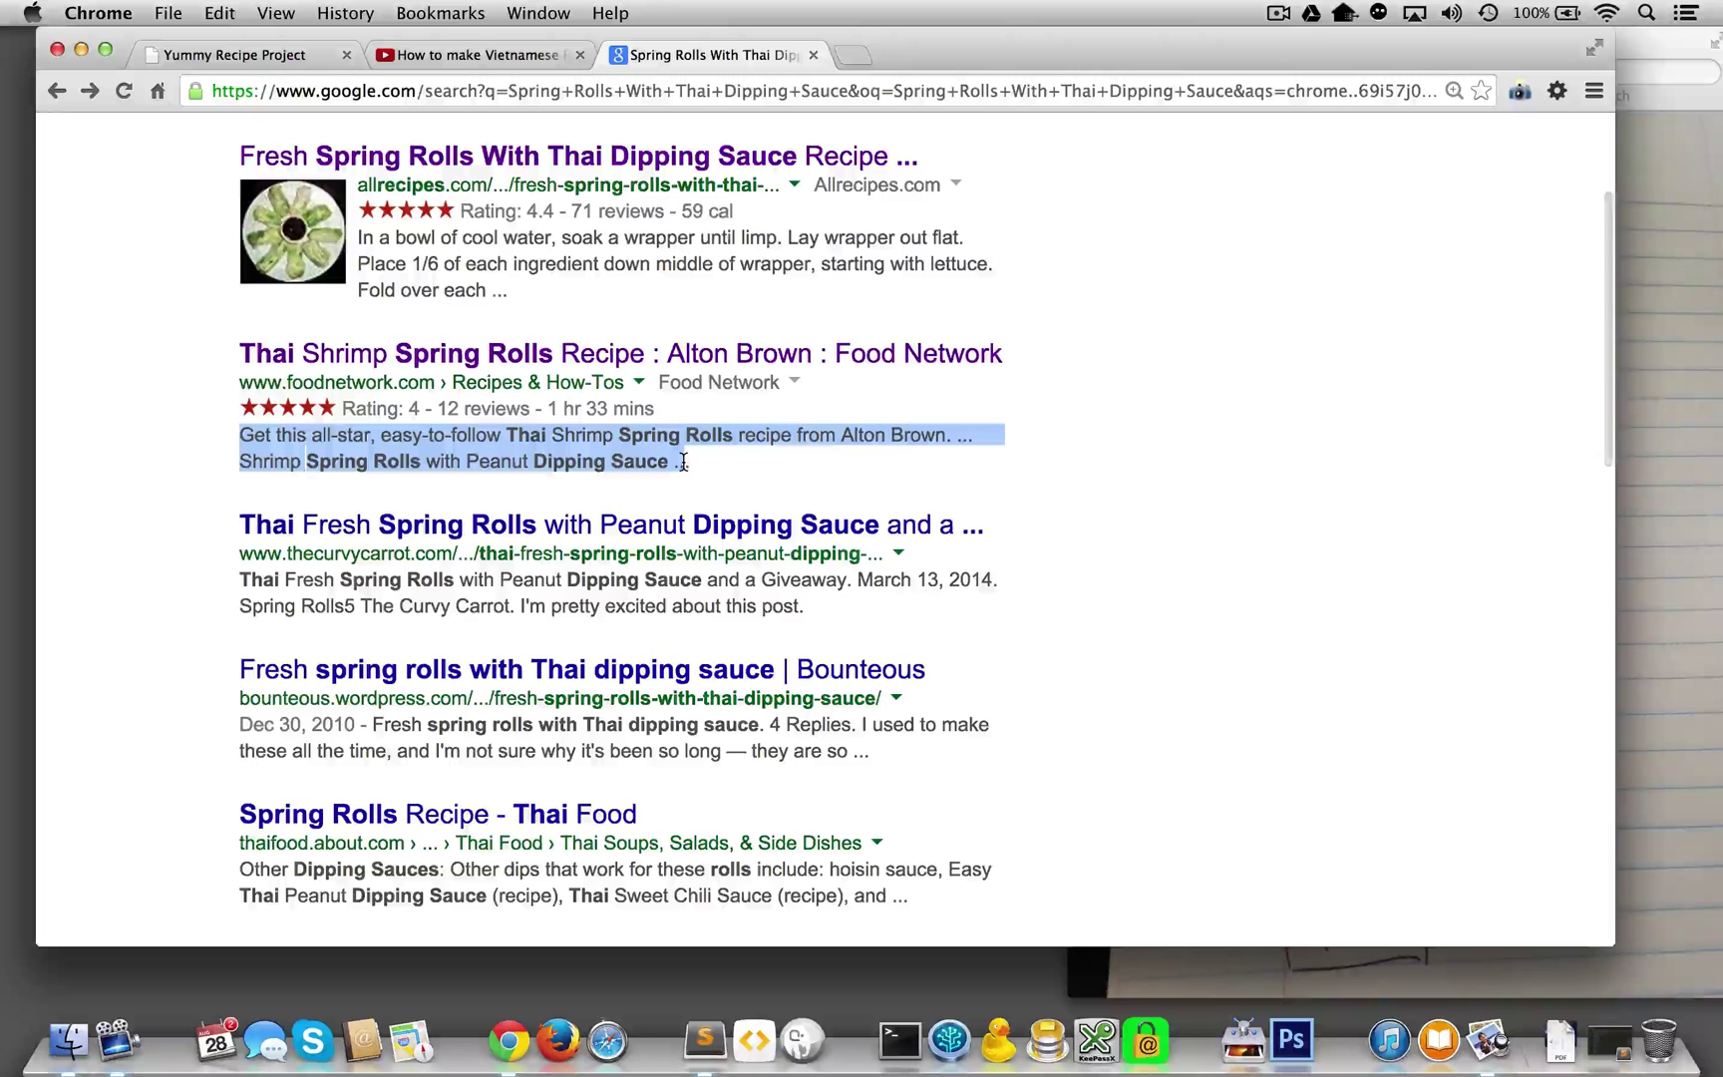
left_click(651, 366)
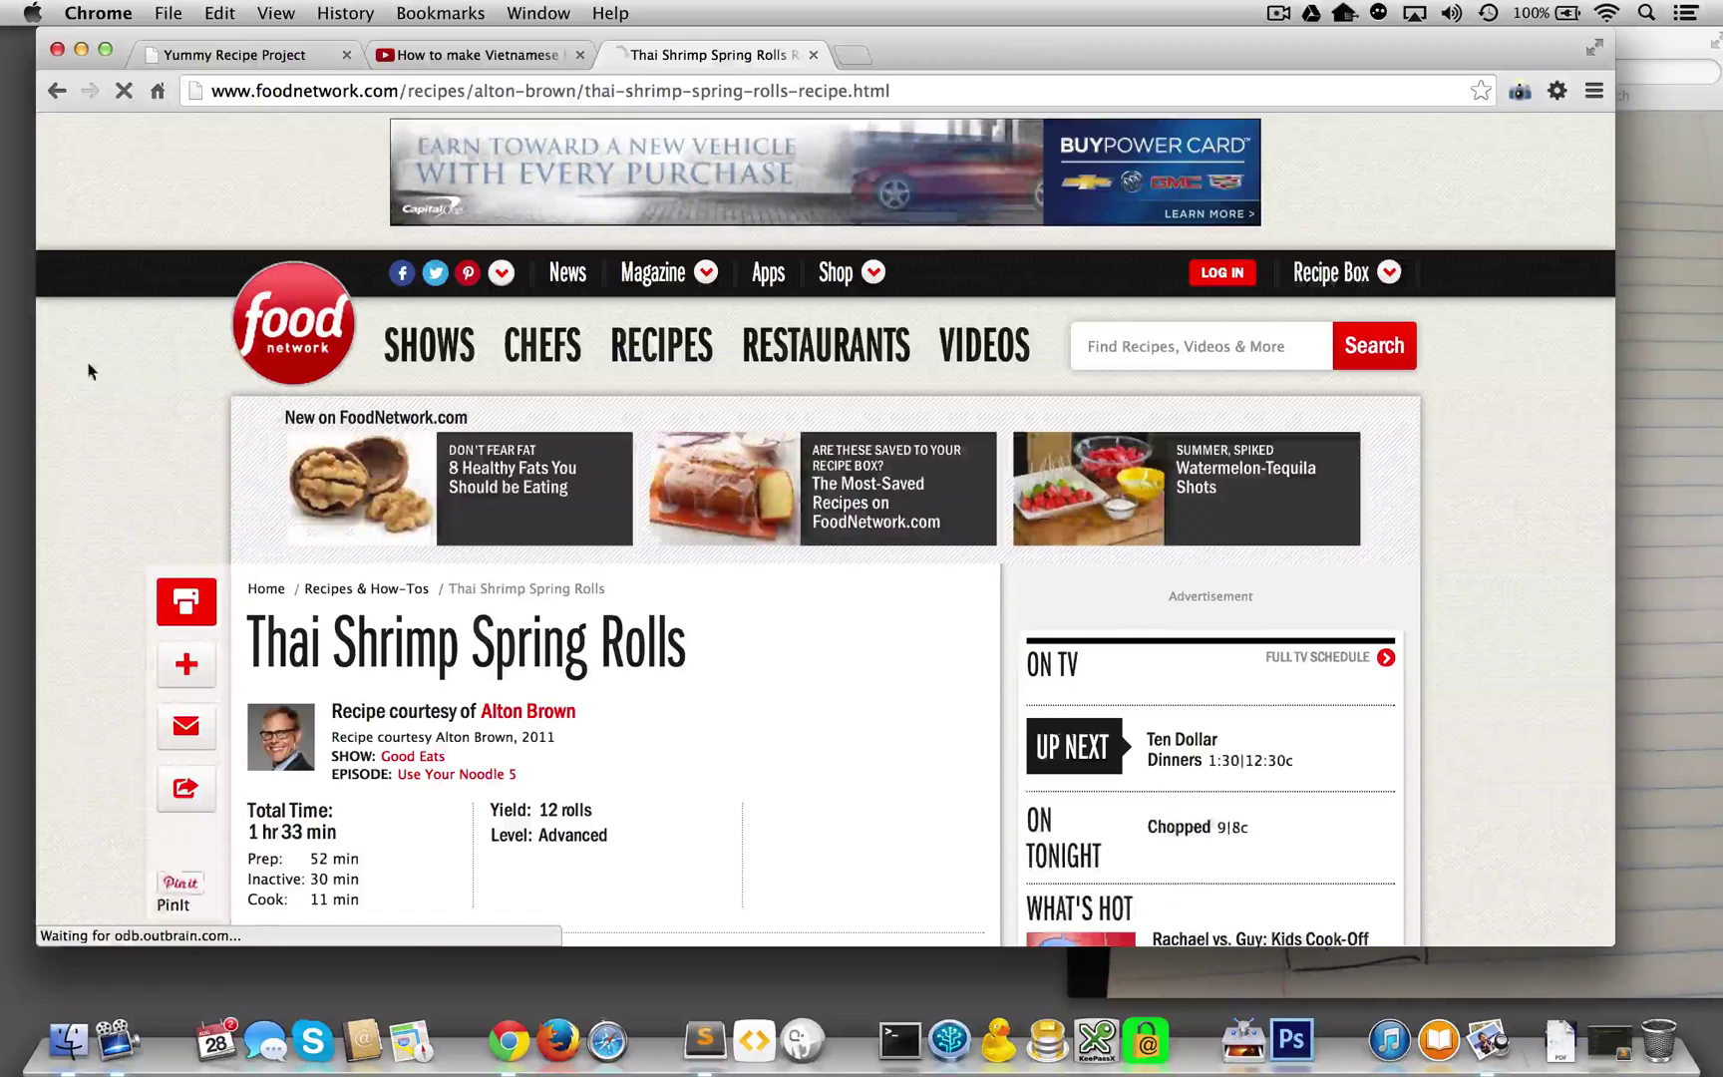
Inspect the Food Network page, dock the developer tools and enlarge the Elements panel
right_click(149, 419)
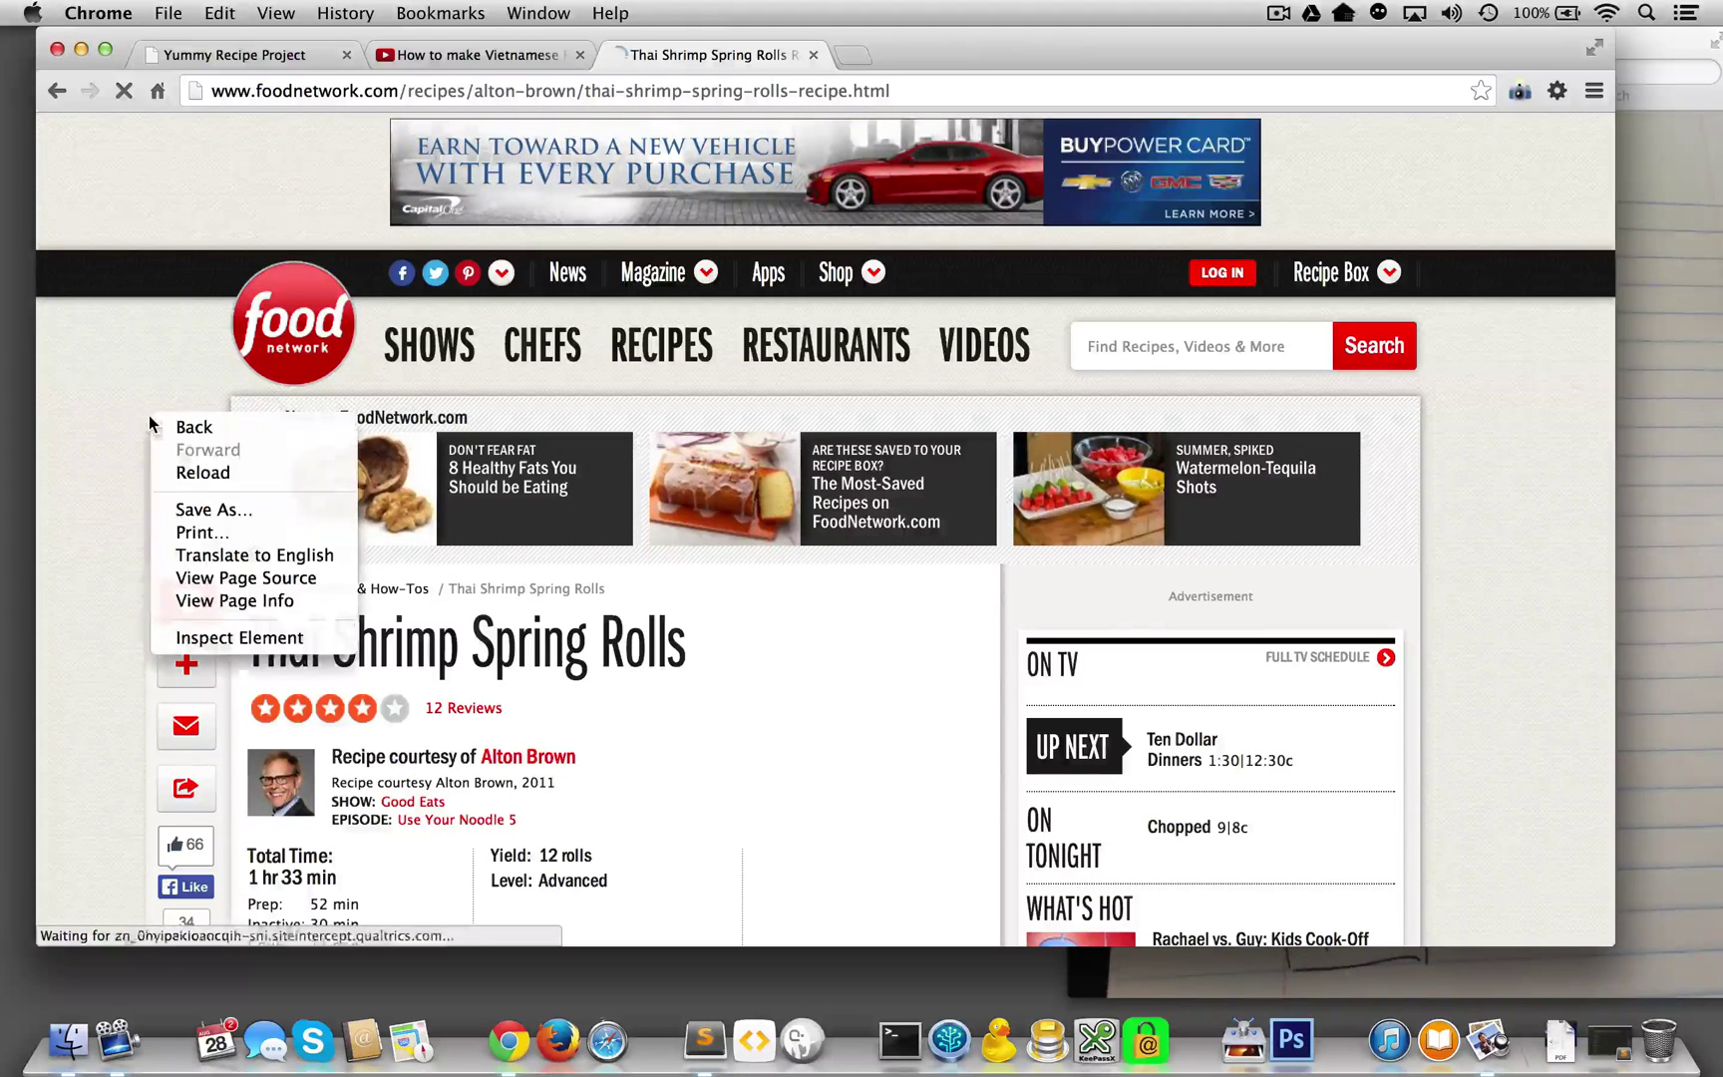
left_click(250, 643)
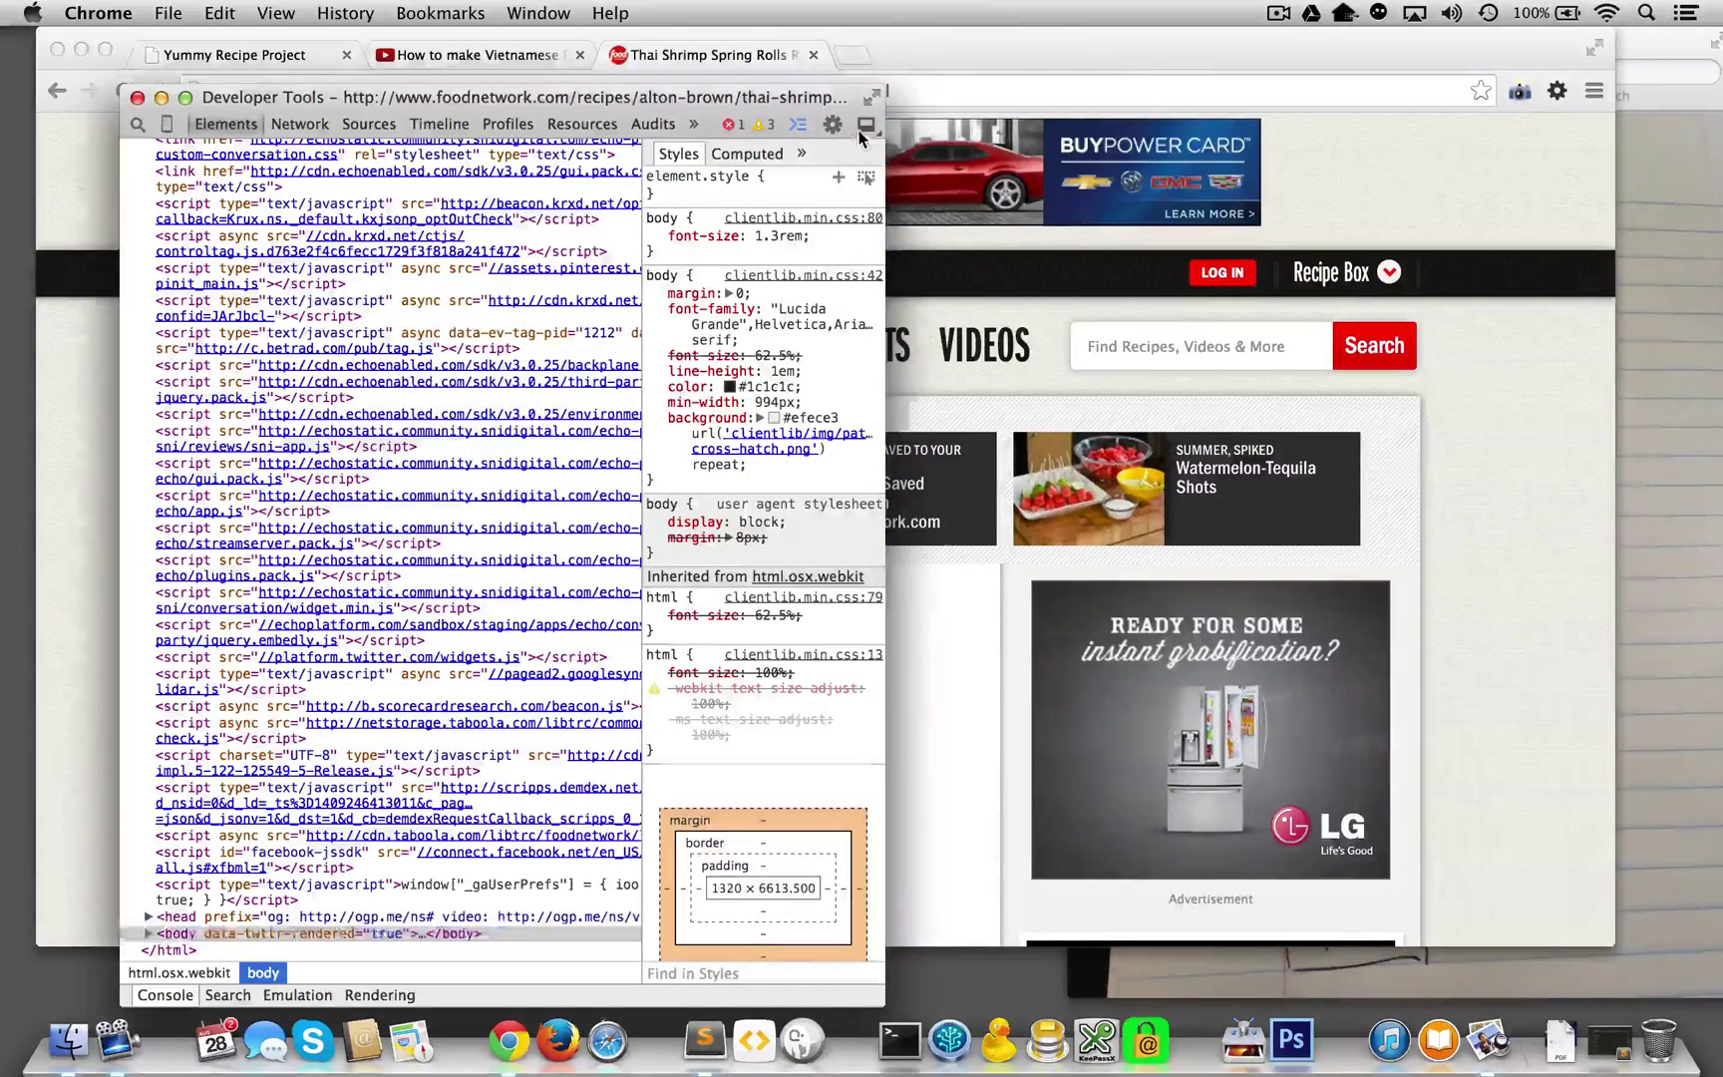
left_click(868, 125)
left_click_drag(865, 661, 865, 242)
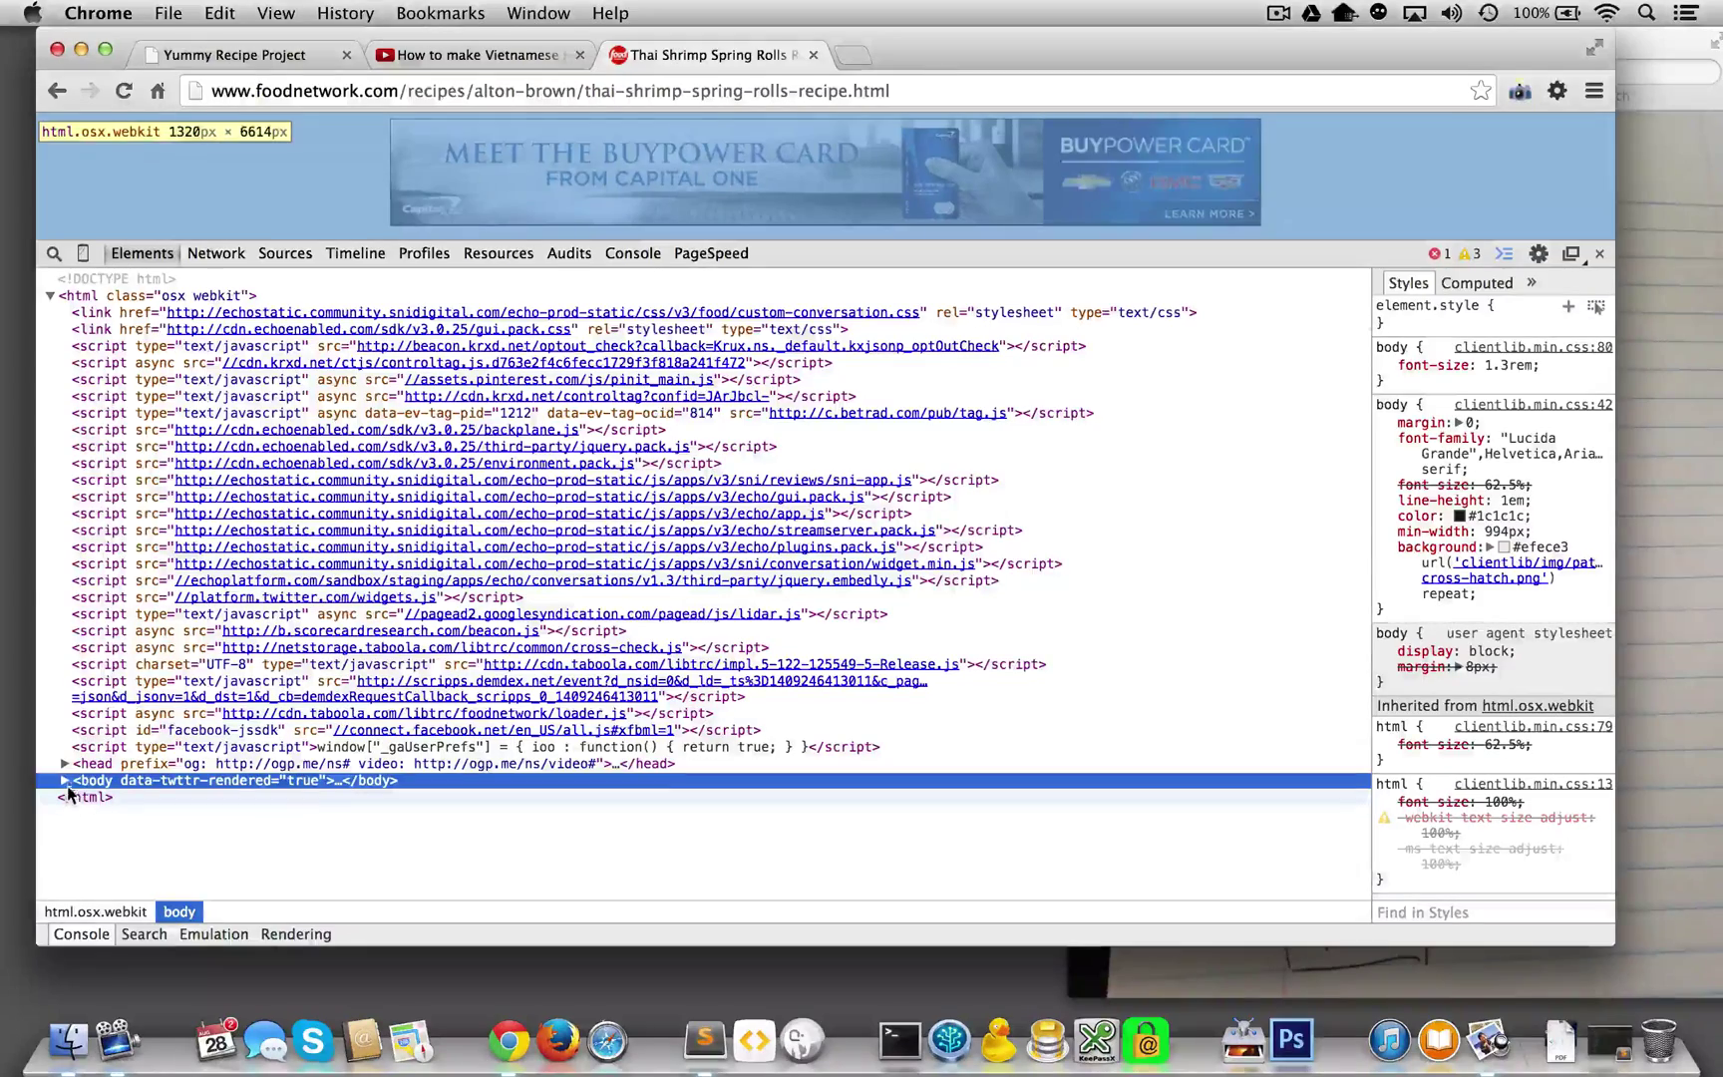
Expand <head> and select the og:description meta tag's content text
left_click(65, 763)
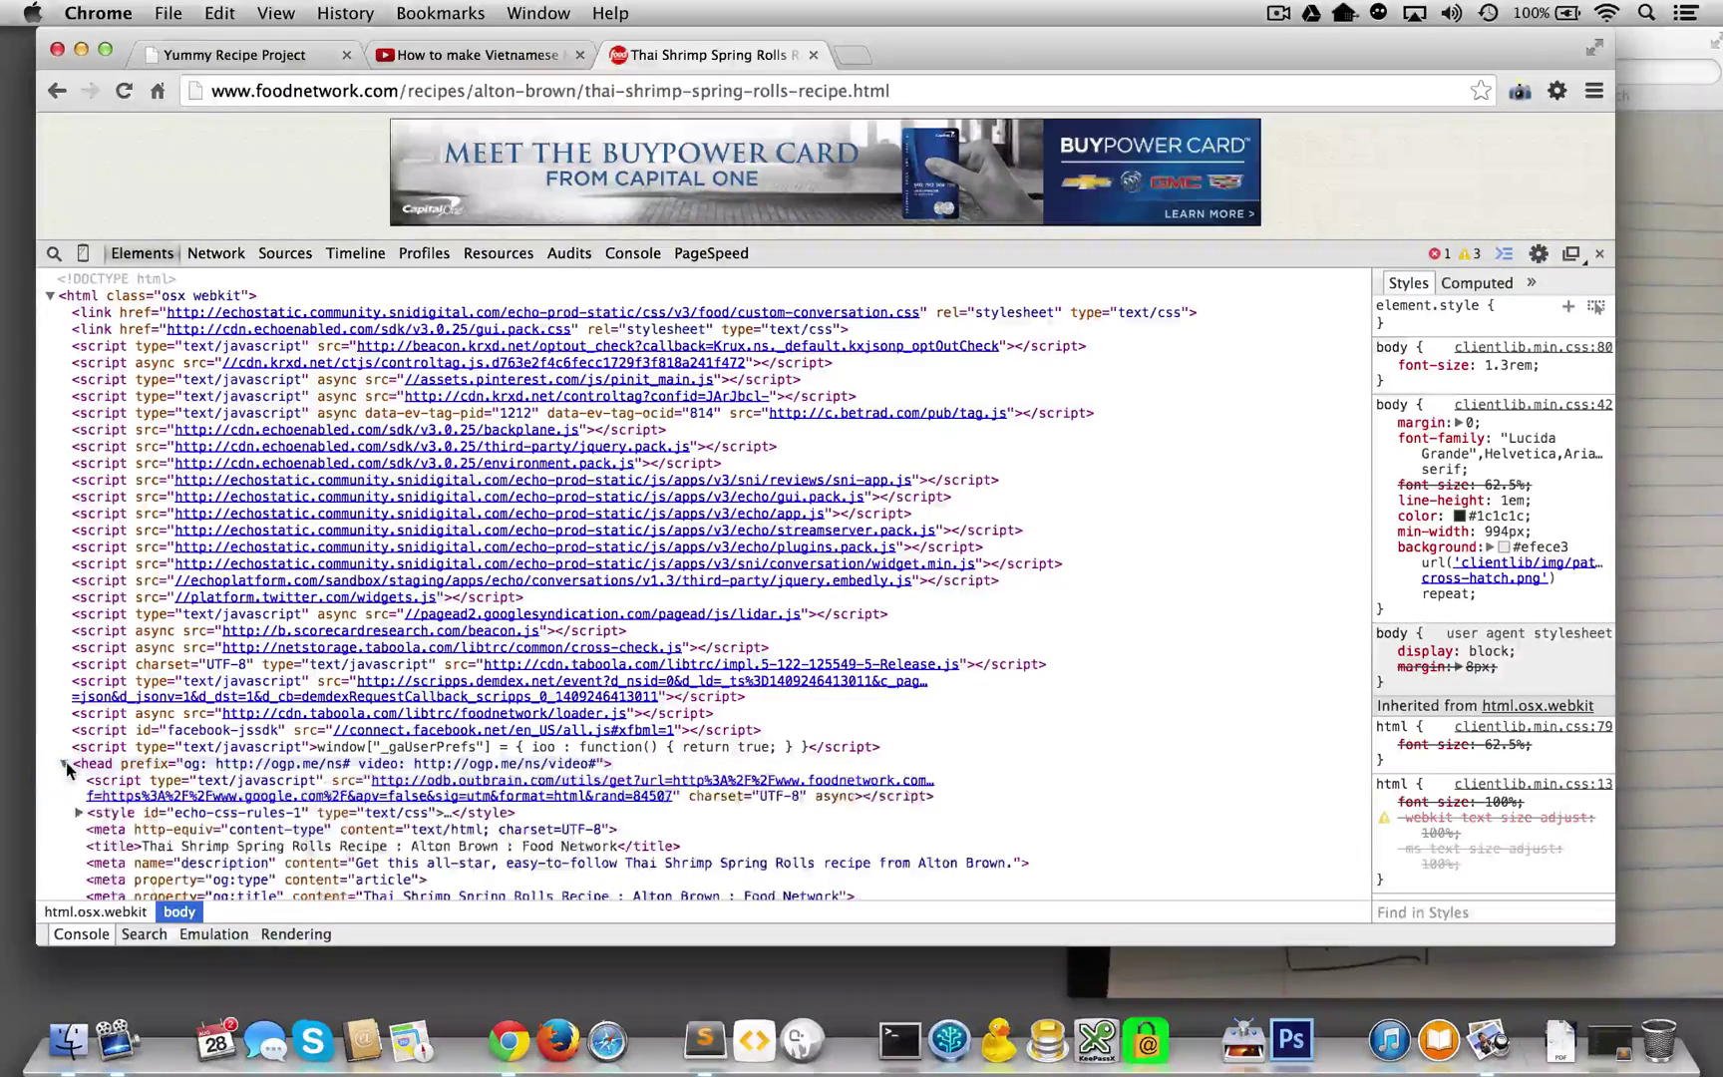
scroll(197, 668, "down", 5)
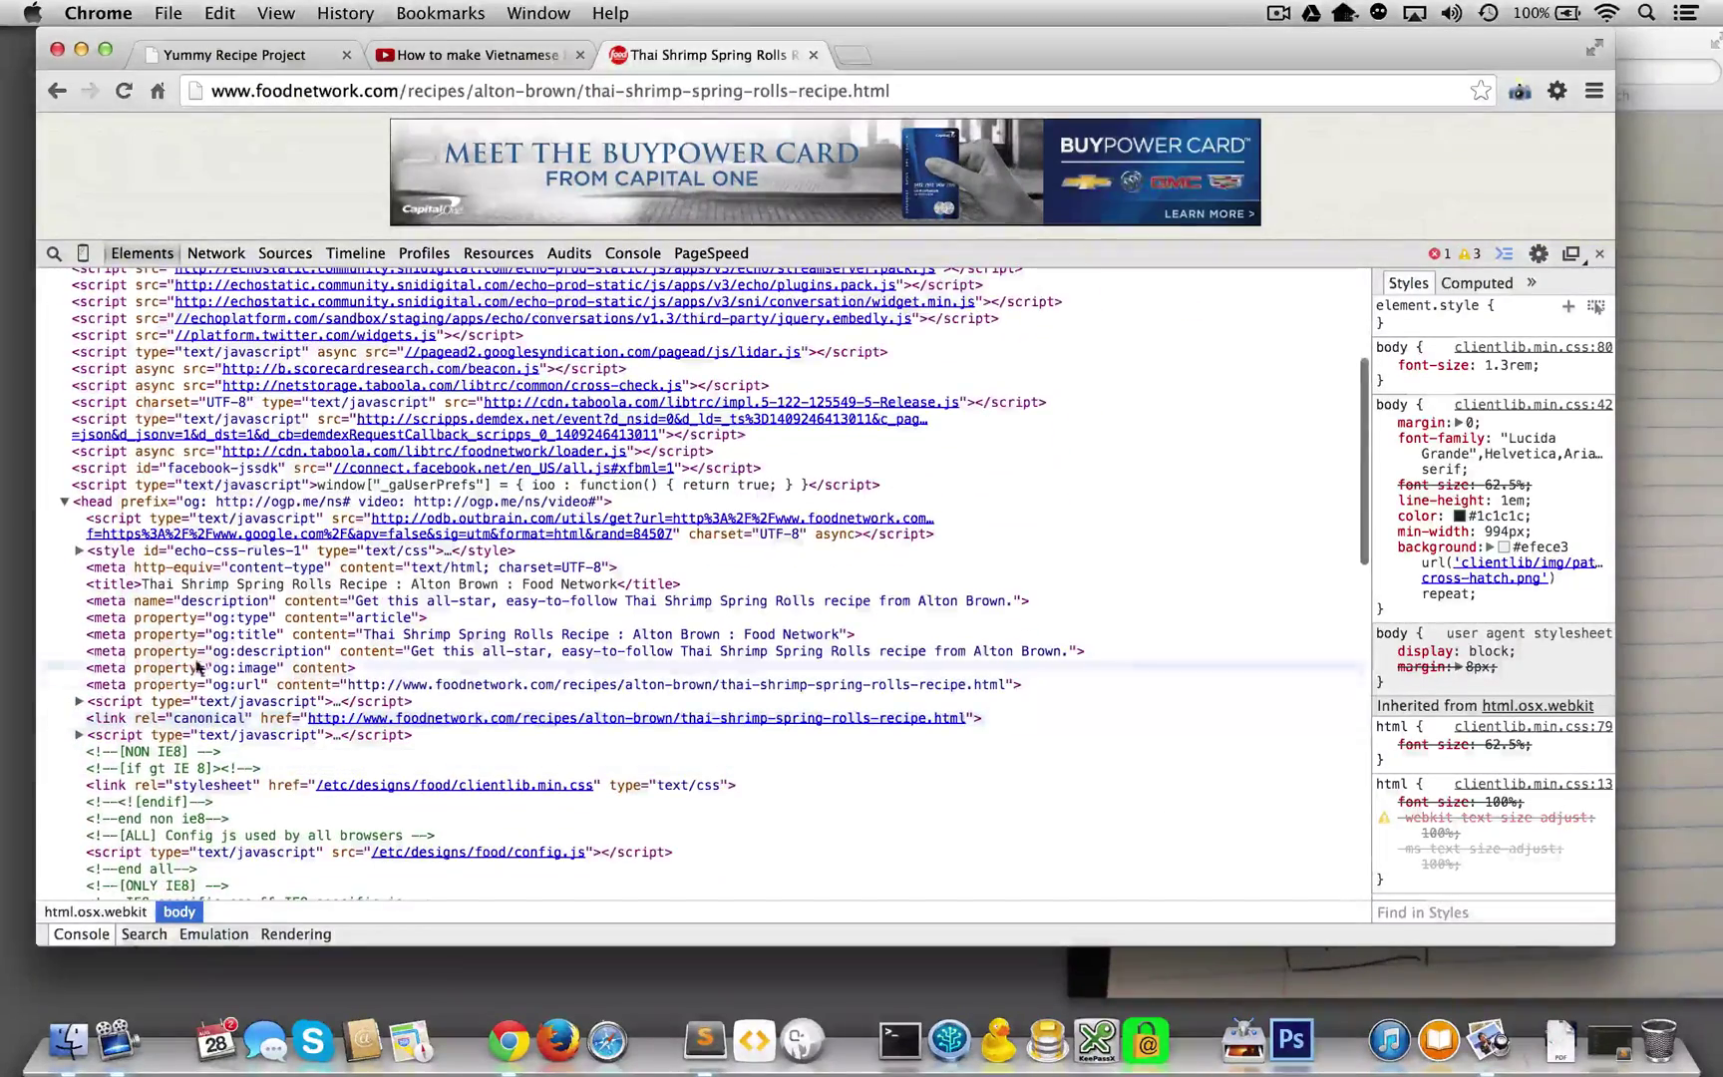
left_click(225, 653)
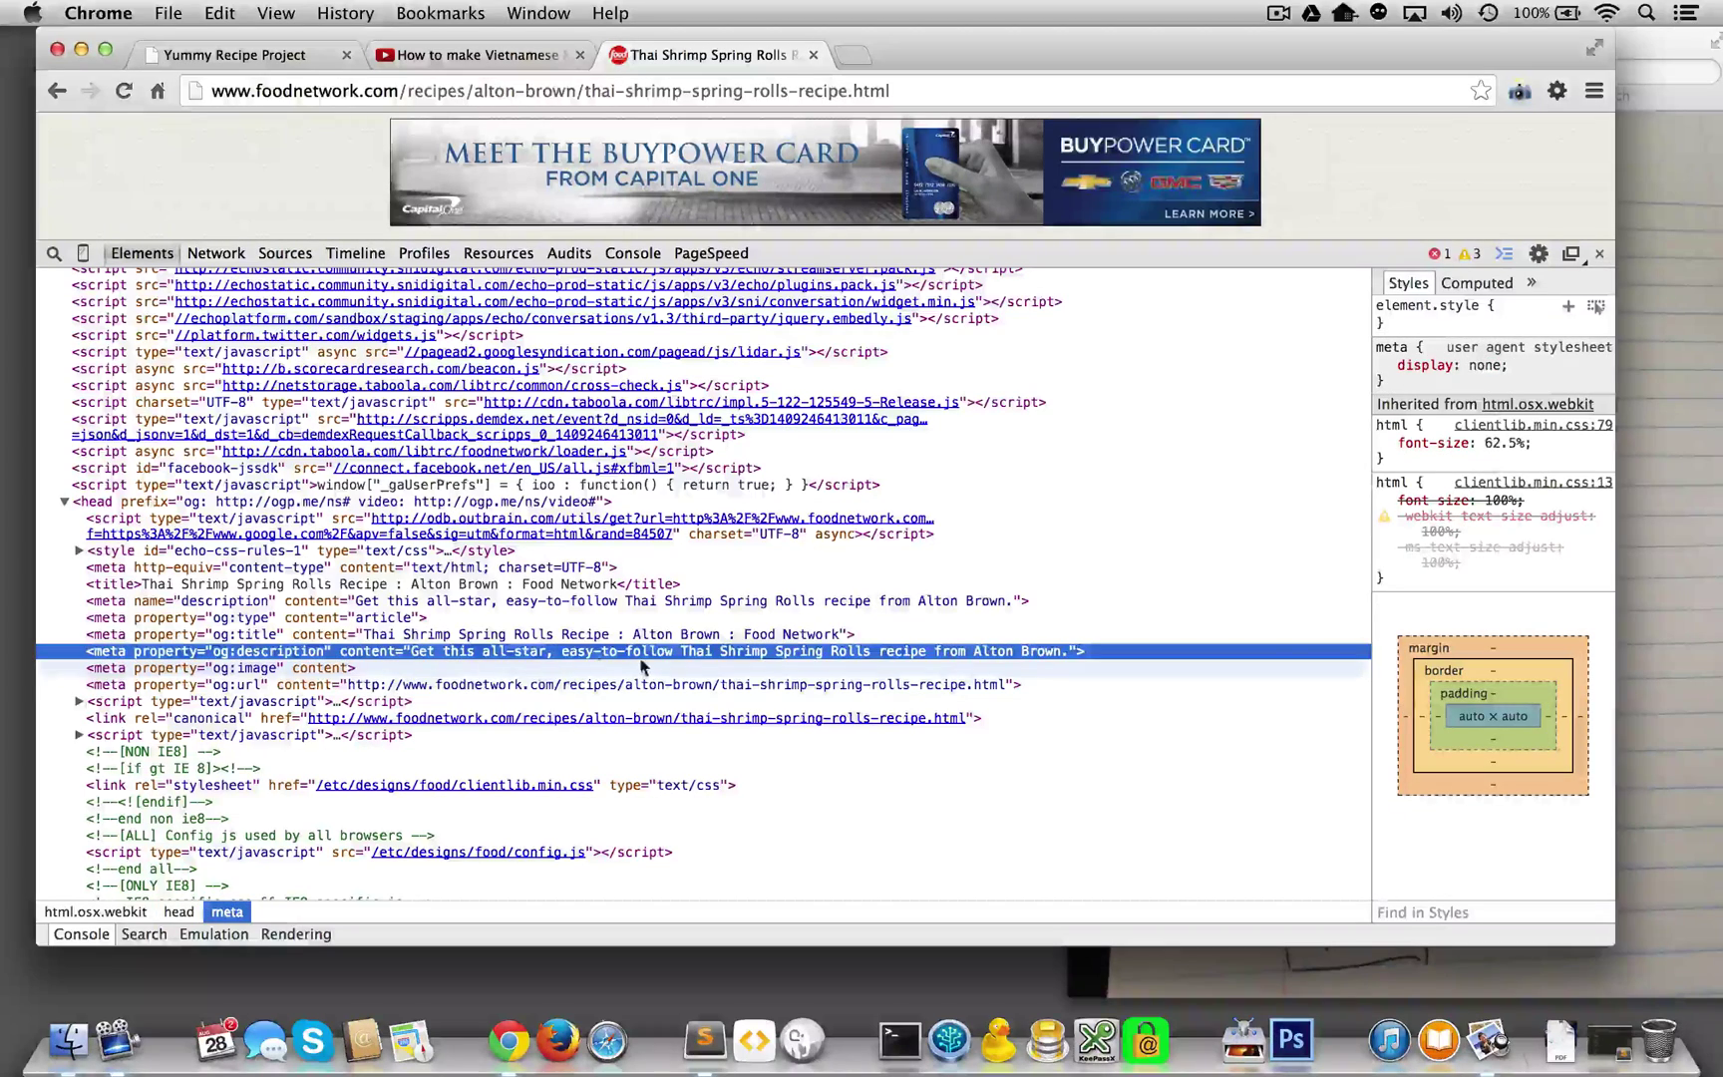
double_click(435, 653)
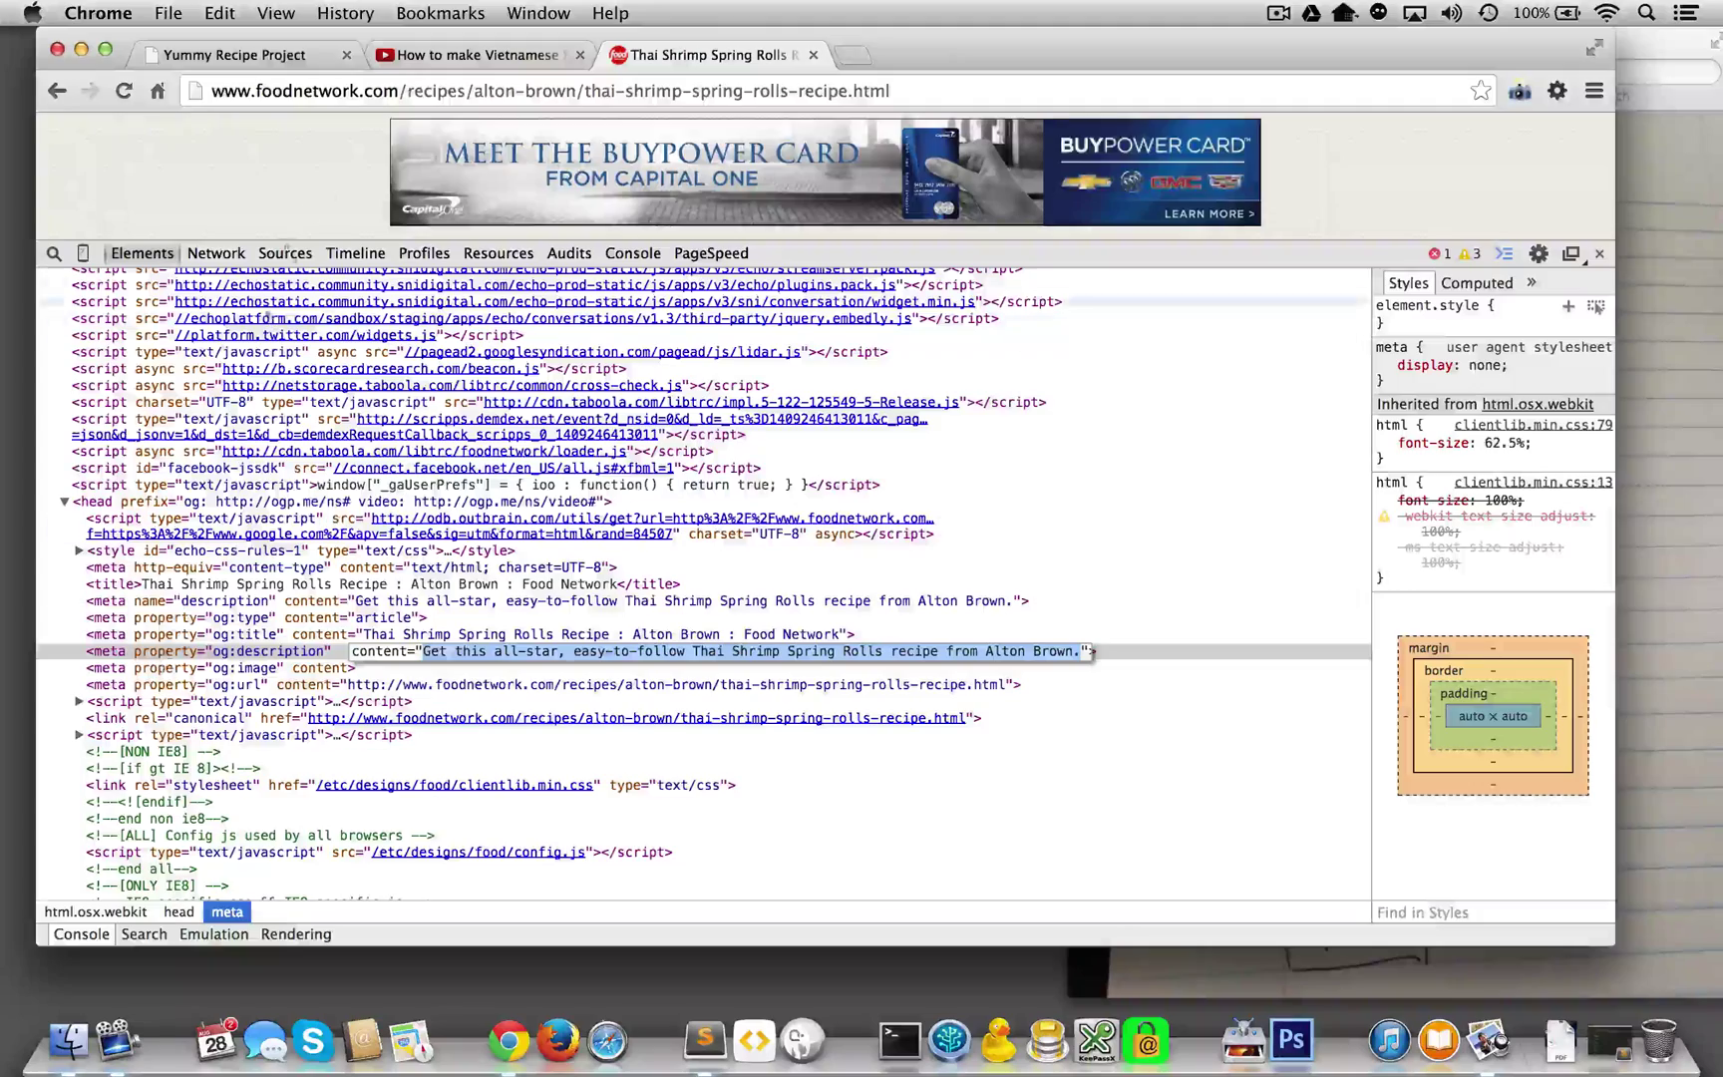
On the project page, select the Ingredients list through the tofu item, then deselect it
left_click(247, 62)
scroll(338, 399, "down", 6)
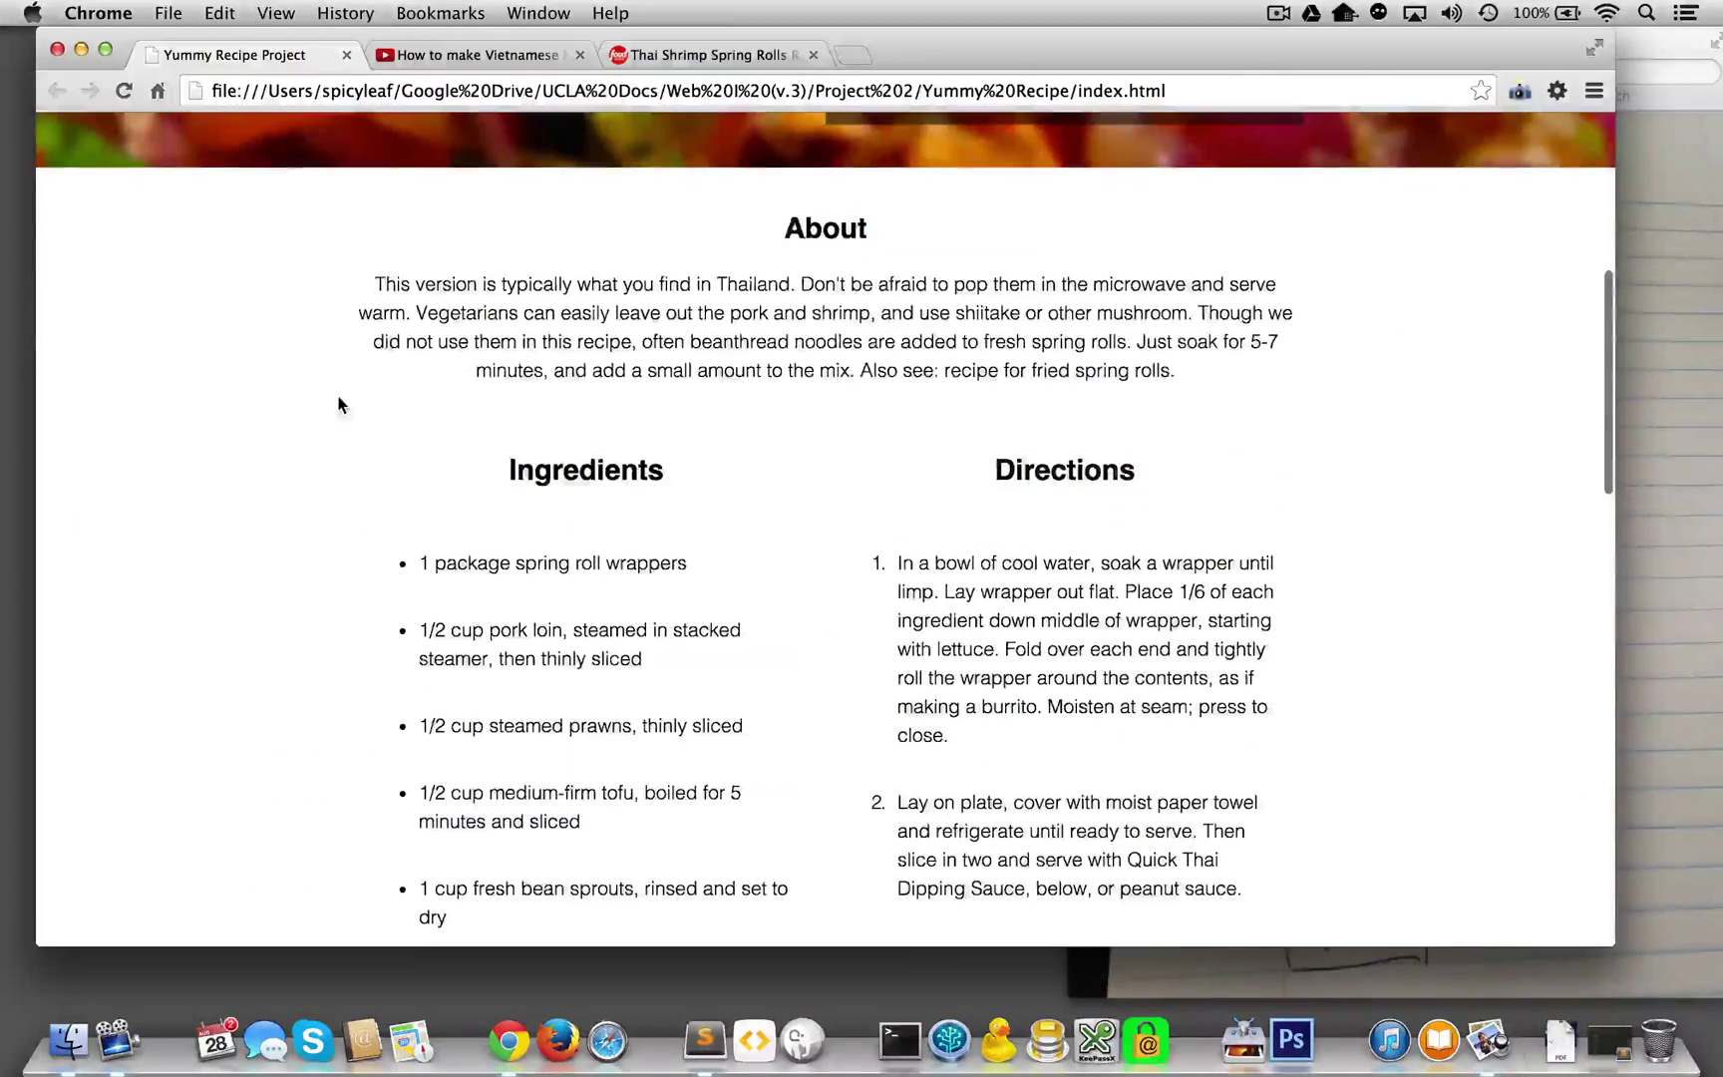
scroll(531, 305, "up", 3)
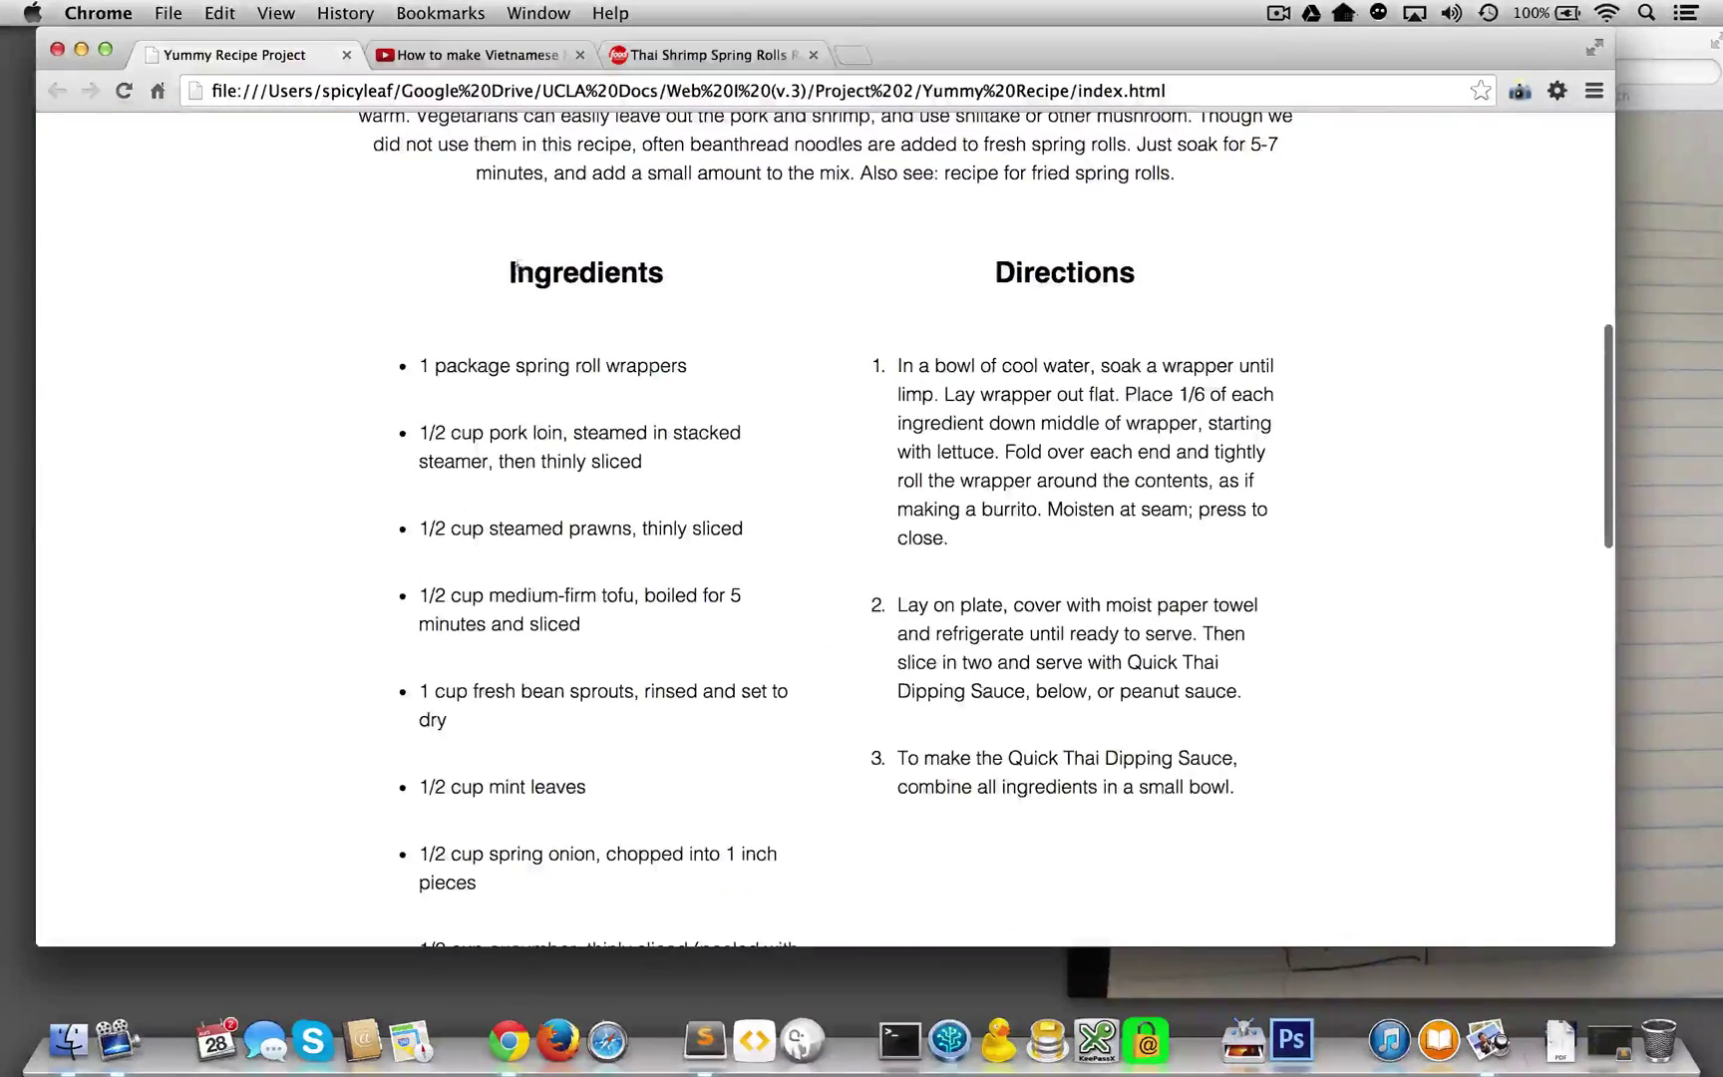
left_click_drag(516, 272, 597, 596)
scroll(596, 596, "down", 2)
left_click(597, 604)
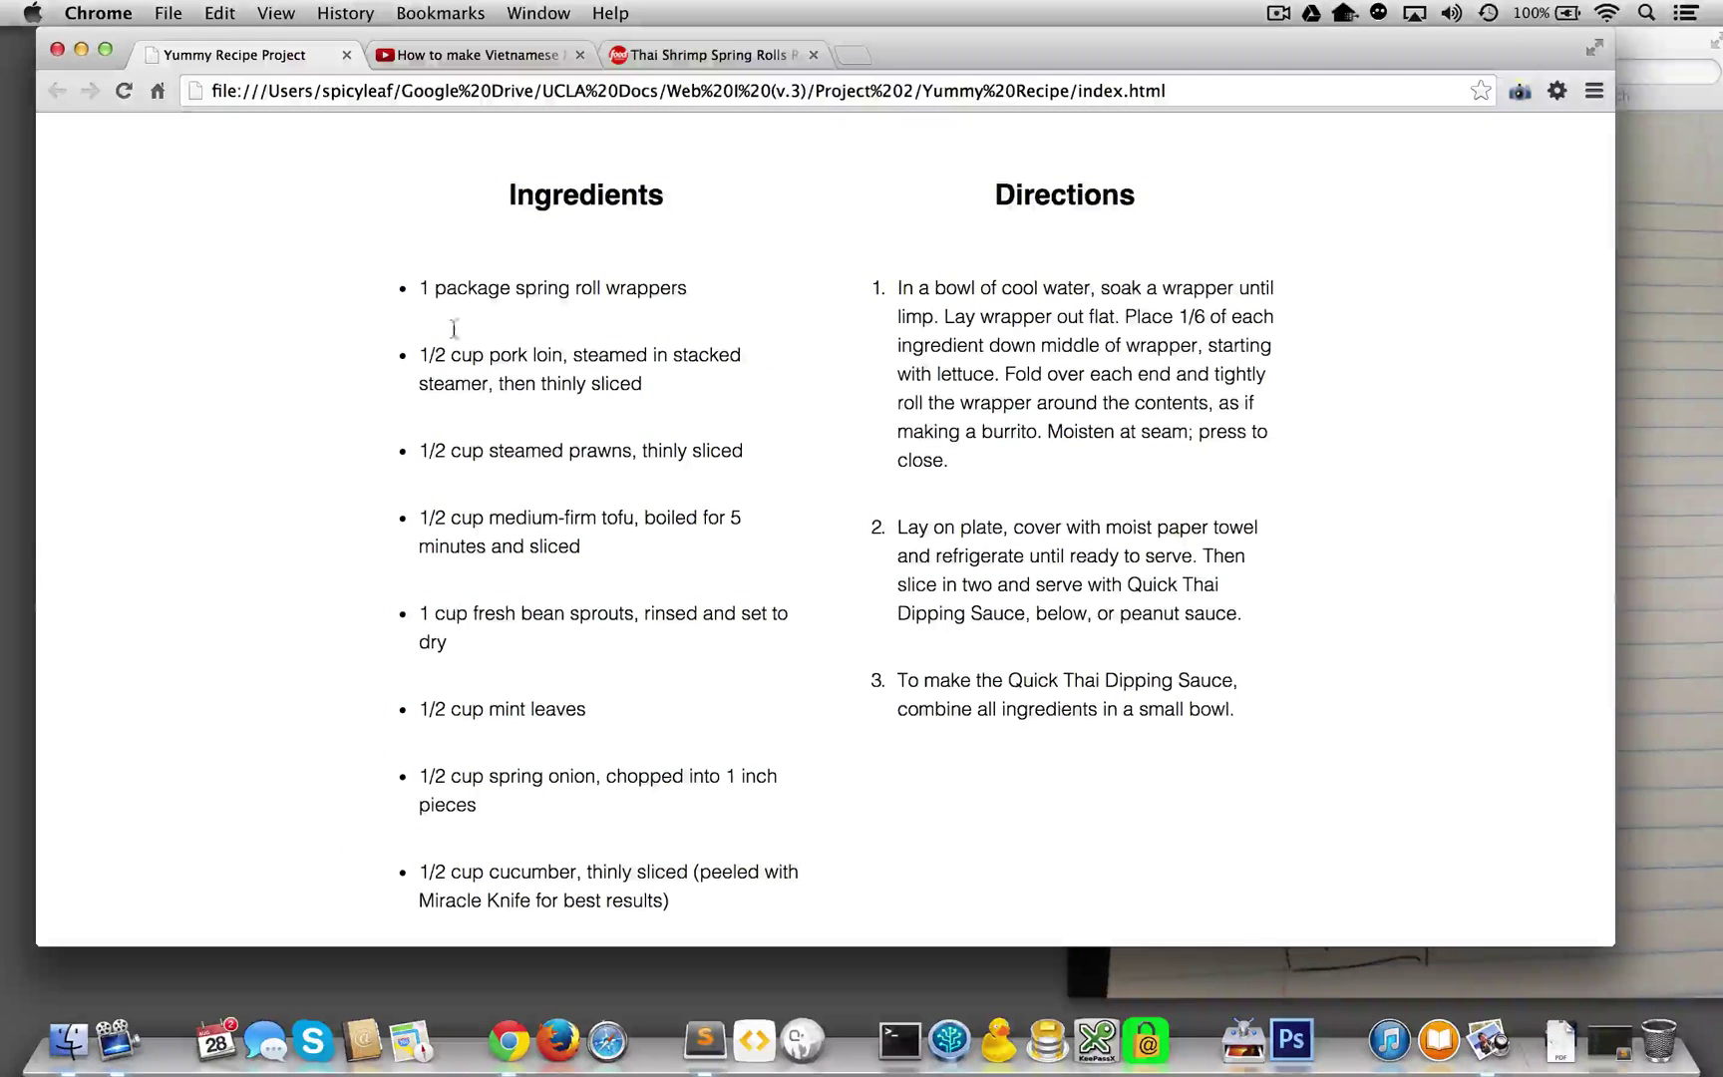
Close the developer tools on the Food Network Thai Shrimp Spring Rolls page
left_click(708, 55)
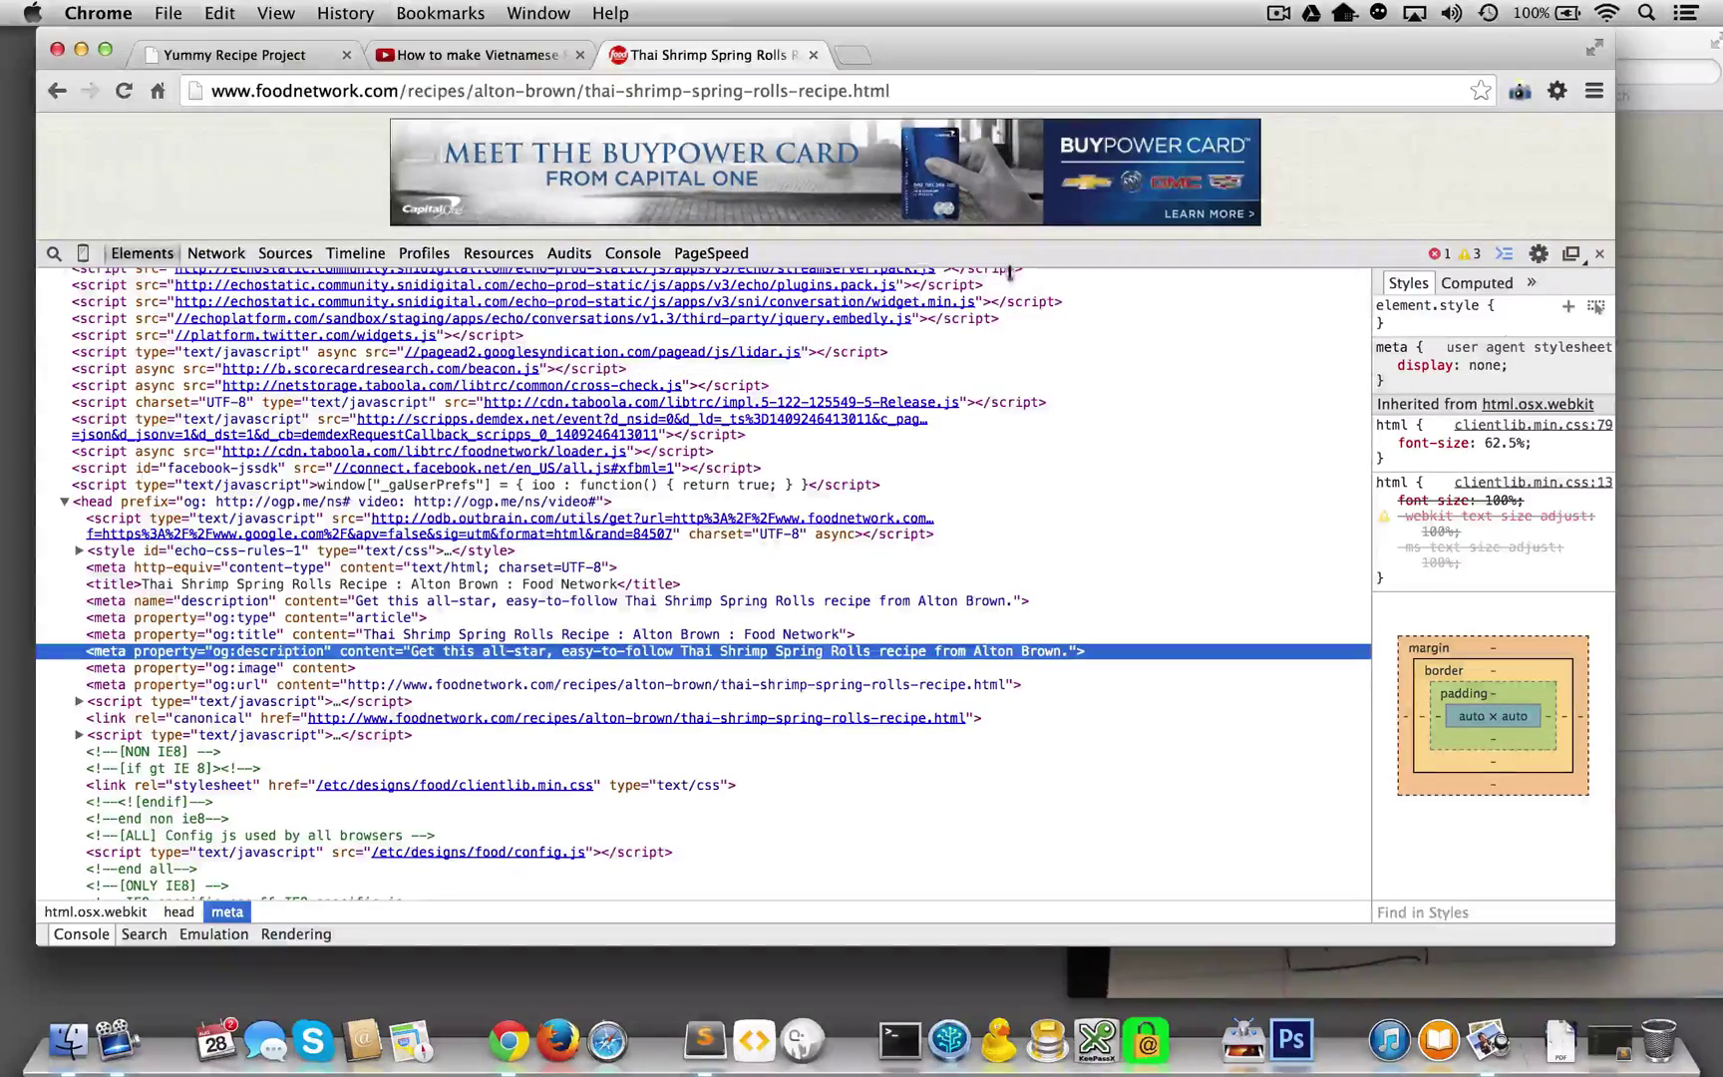
left_click(1599, 253)
scroll(1116, 524, "down", 10)
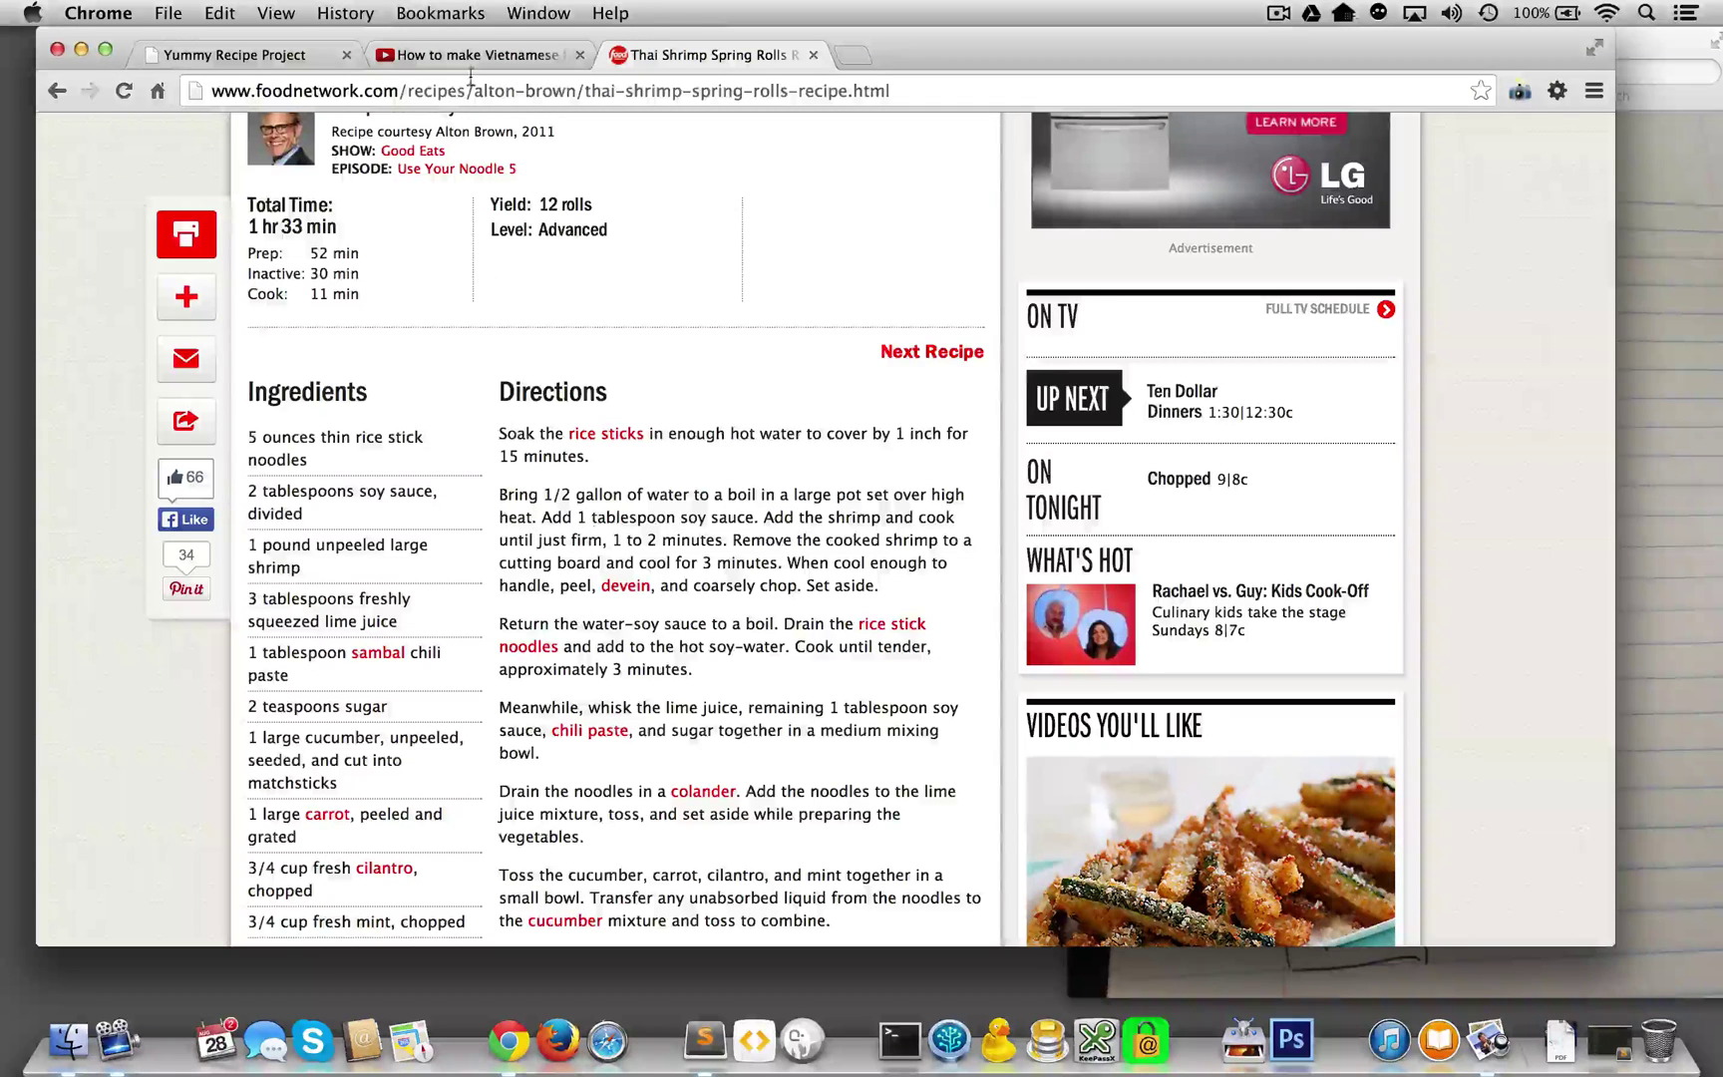
Back on the project page, select all three Directions steps and scroll down
left_click(231, 56)
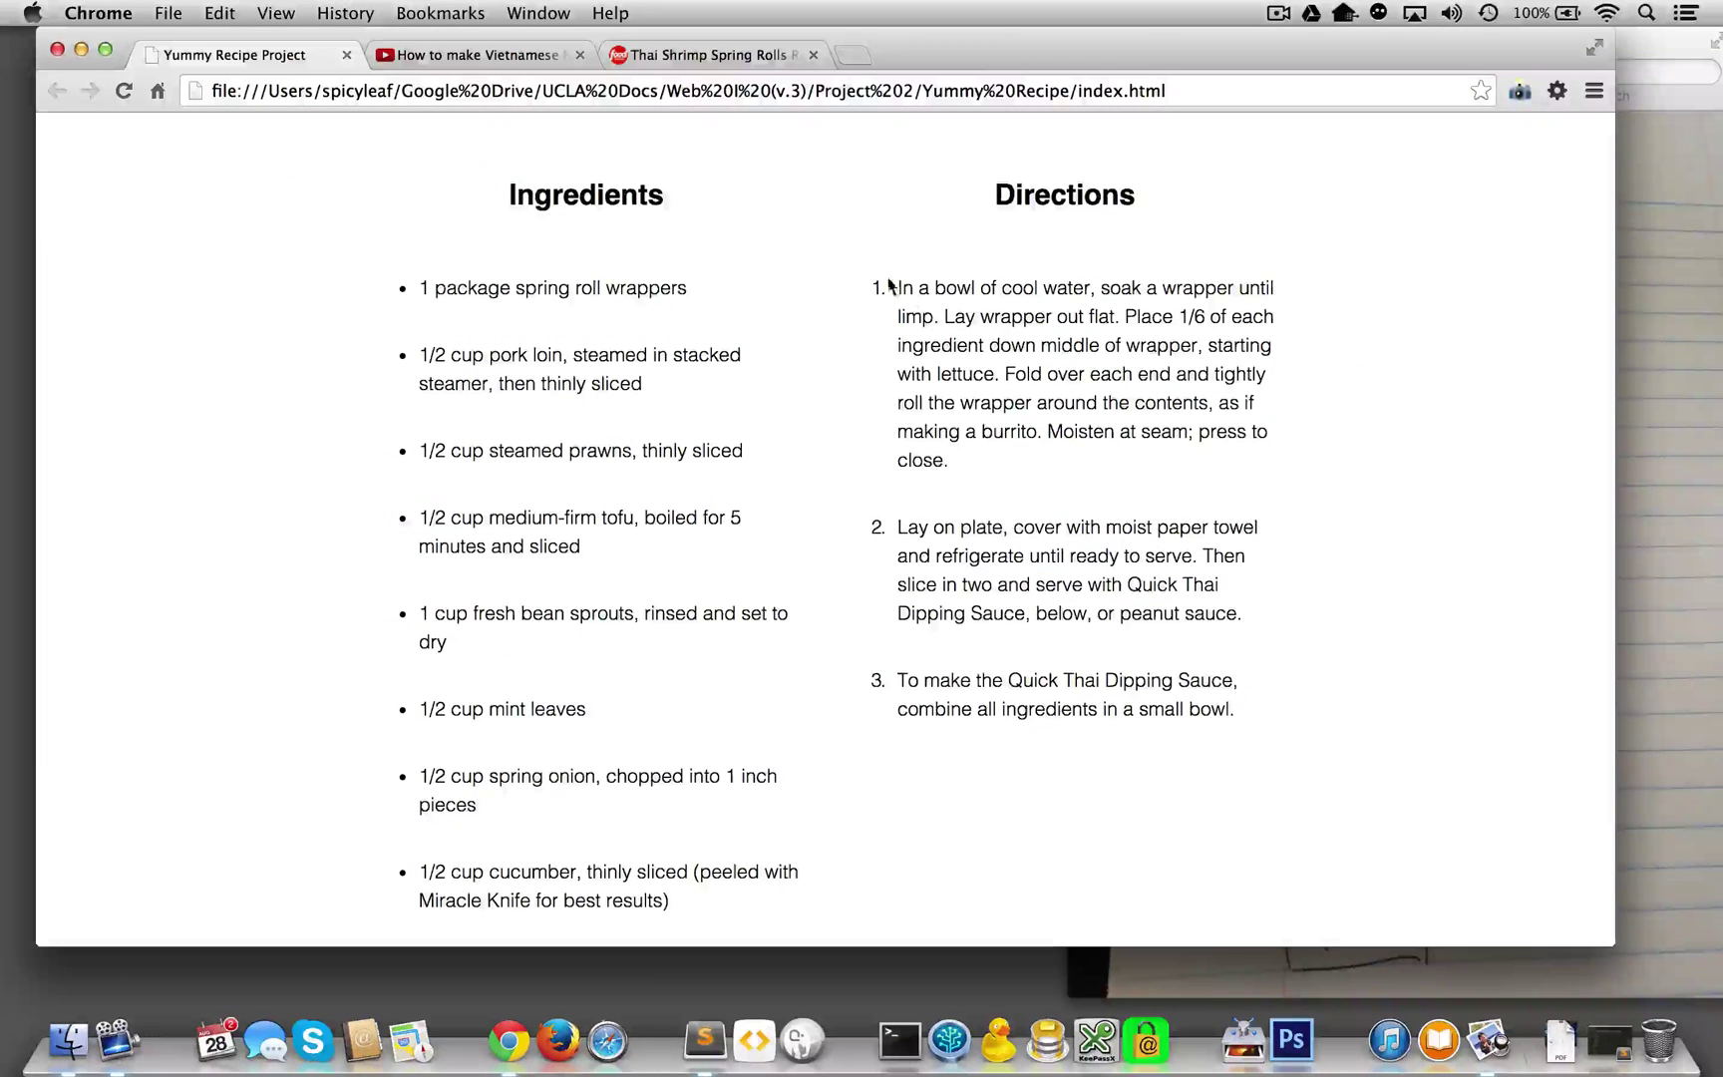
left_click_drag(888, 285, 1199, 725)
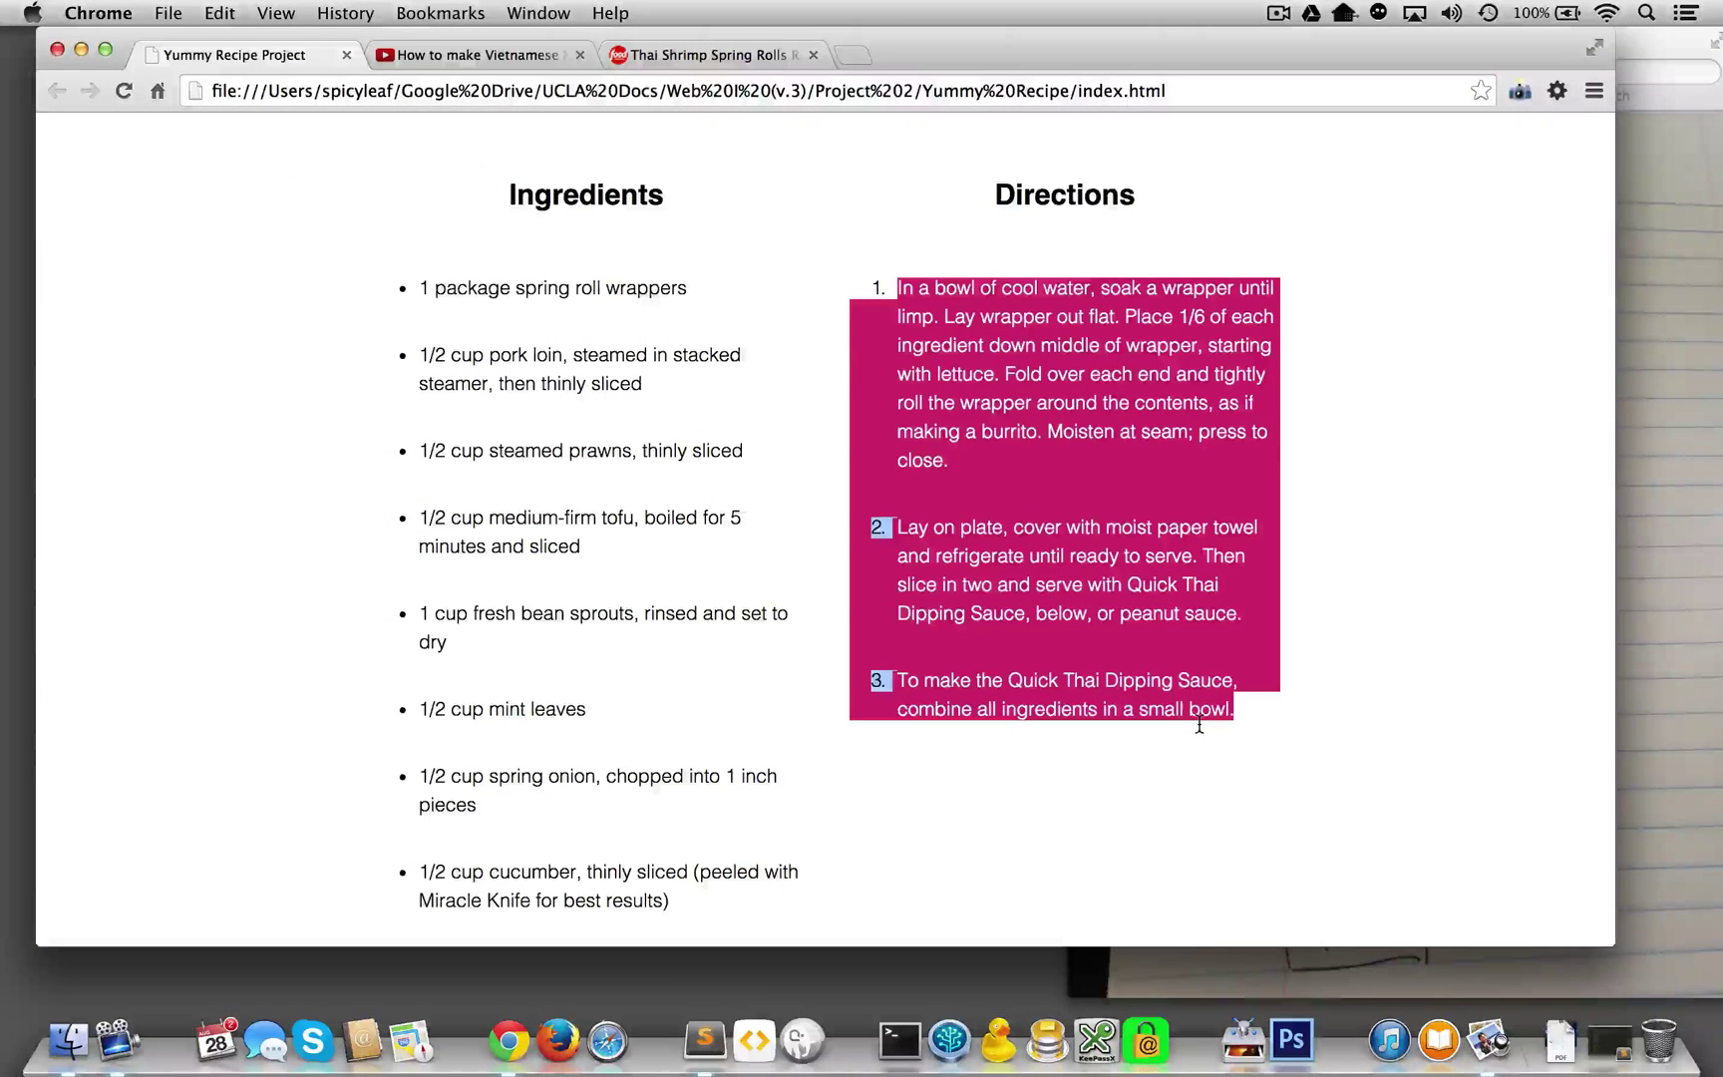
scroll(1203, 719, "down", 5)
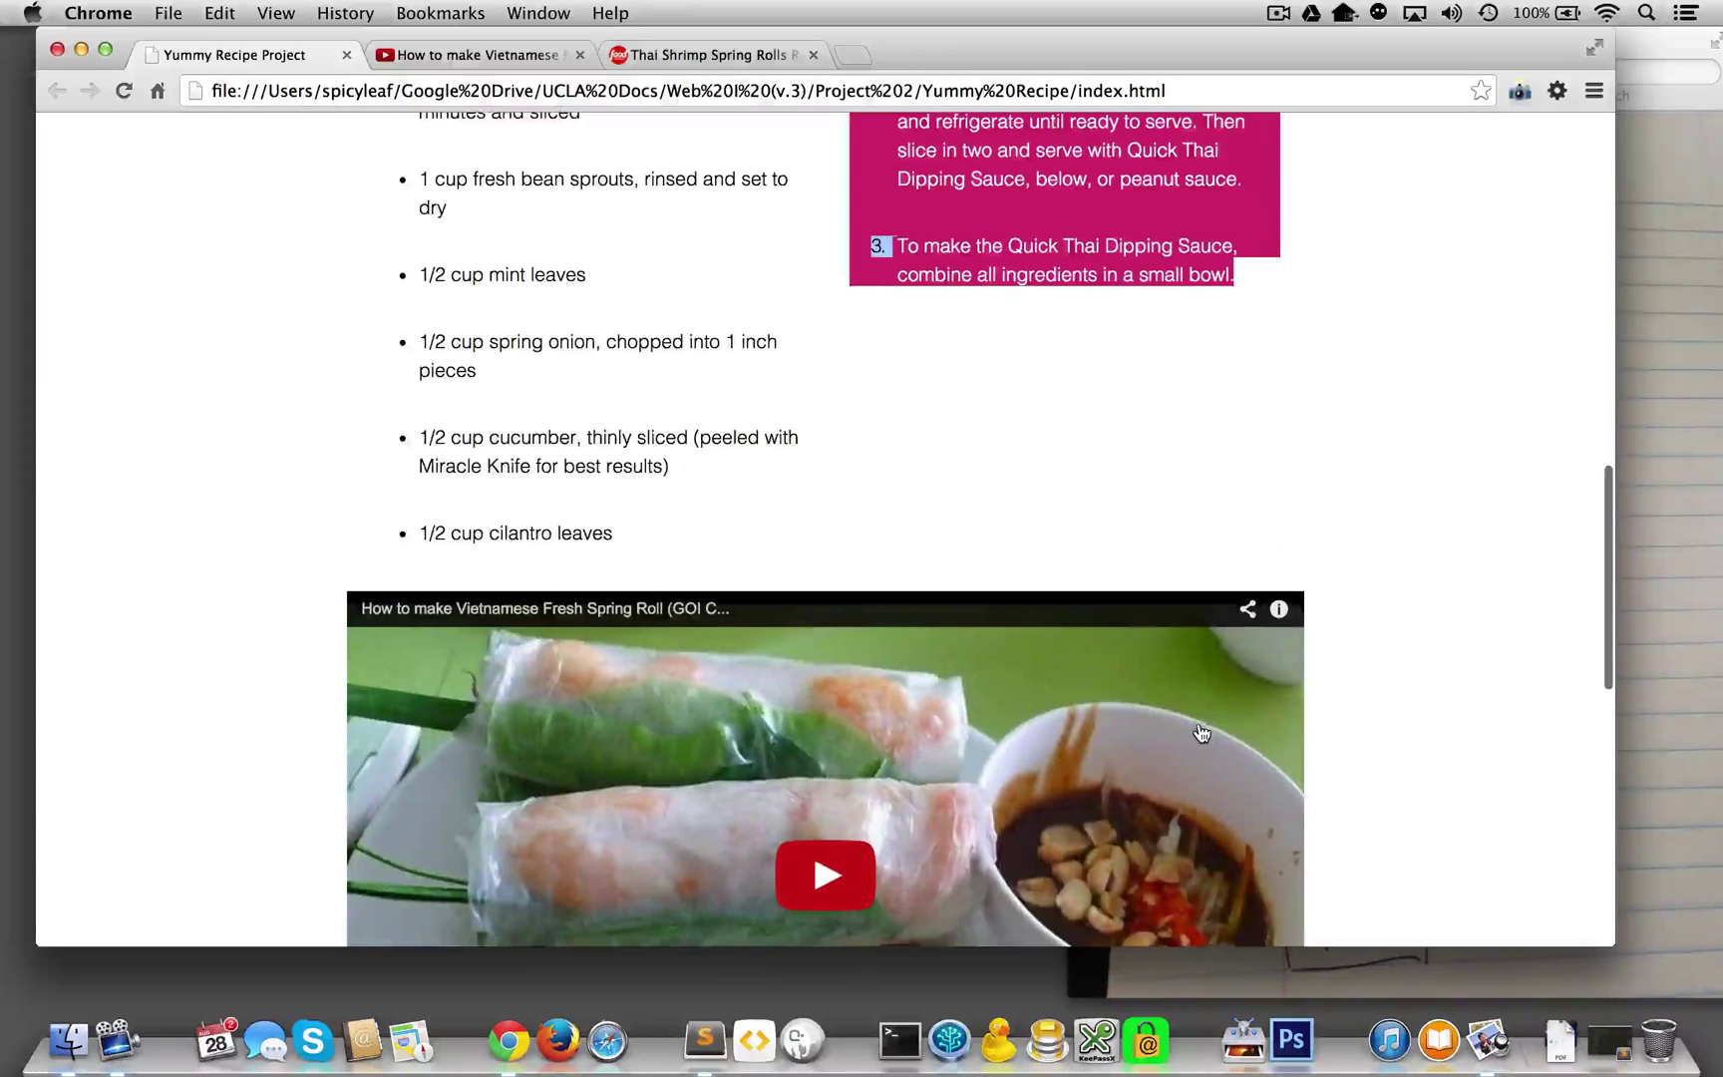
scroll(1201, 732, "down", 8)
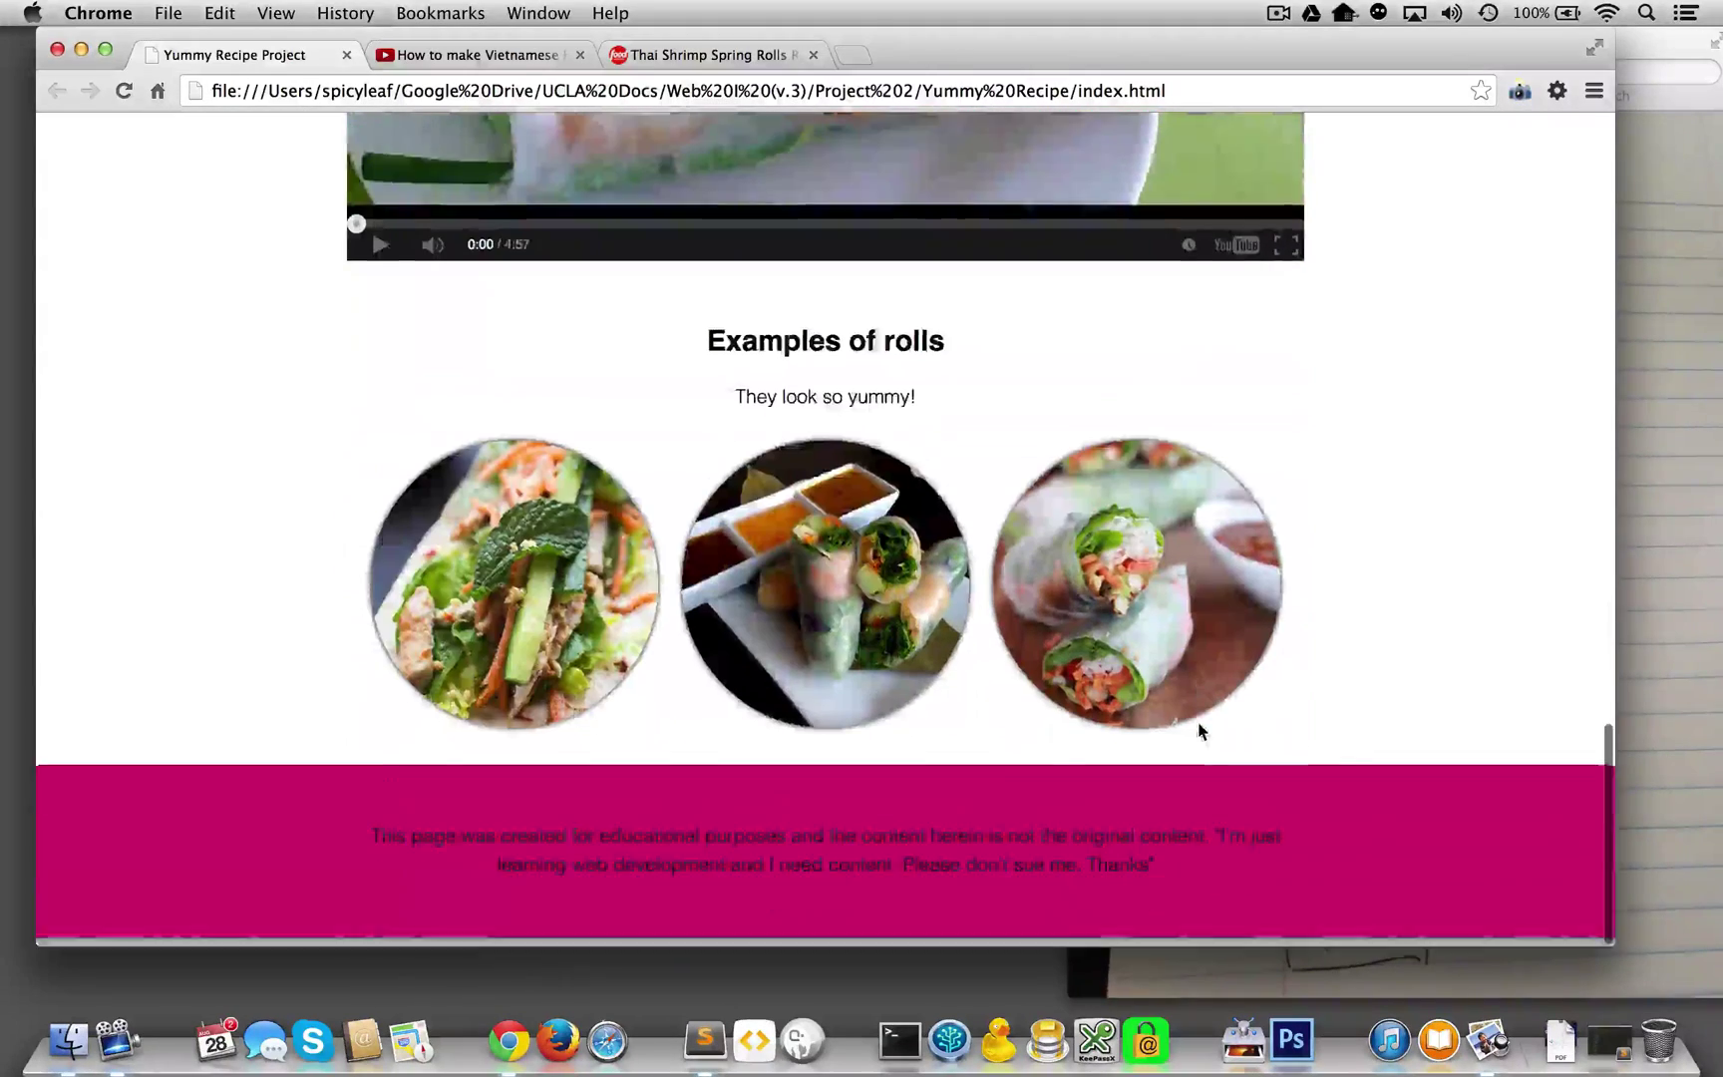
Select the footer disclaimer, then drag the window's right edge left to a mobile-width layout
left_click_drag(1240, 874, 368, 848)
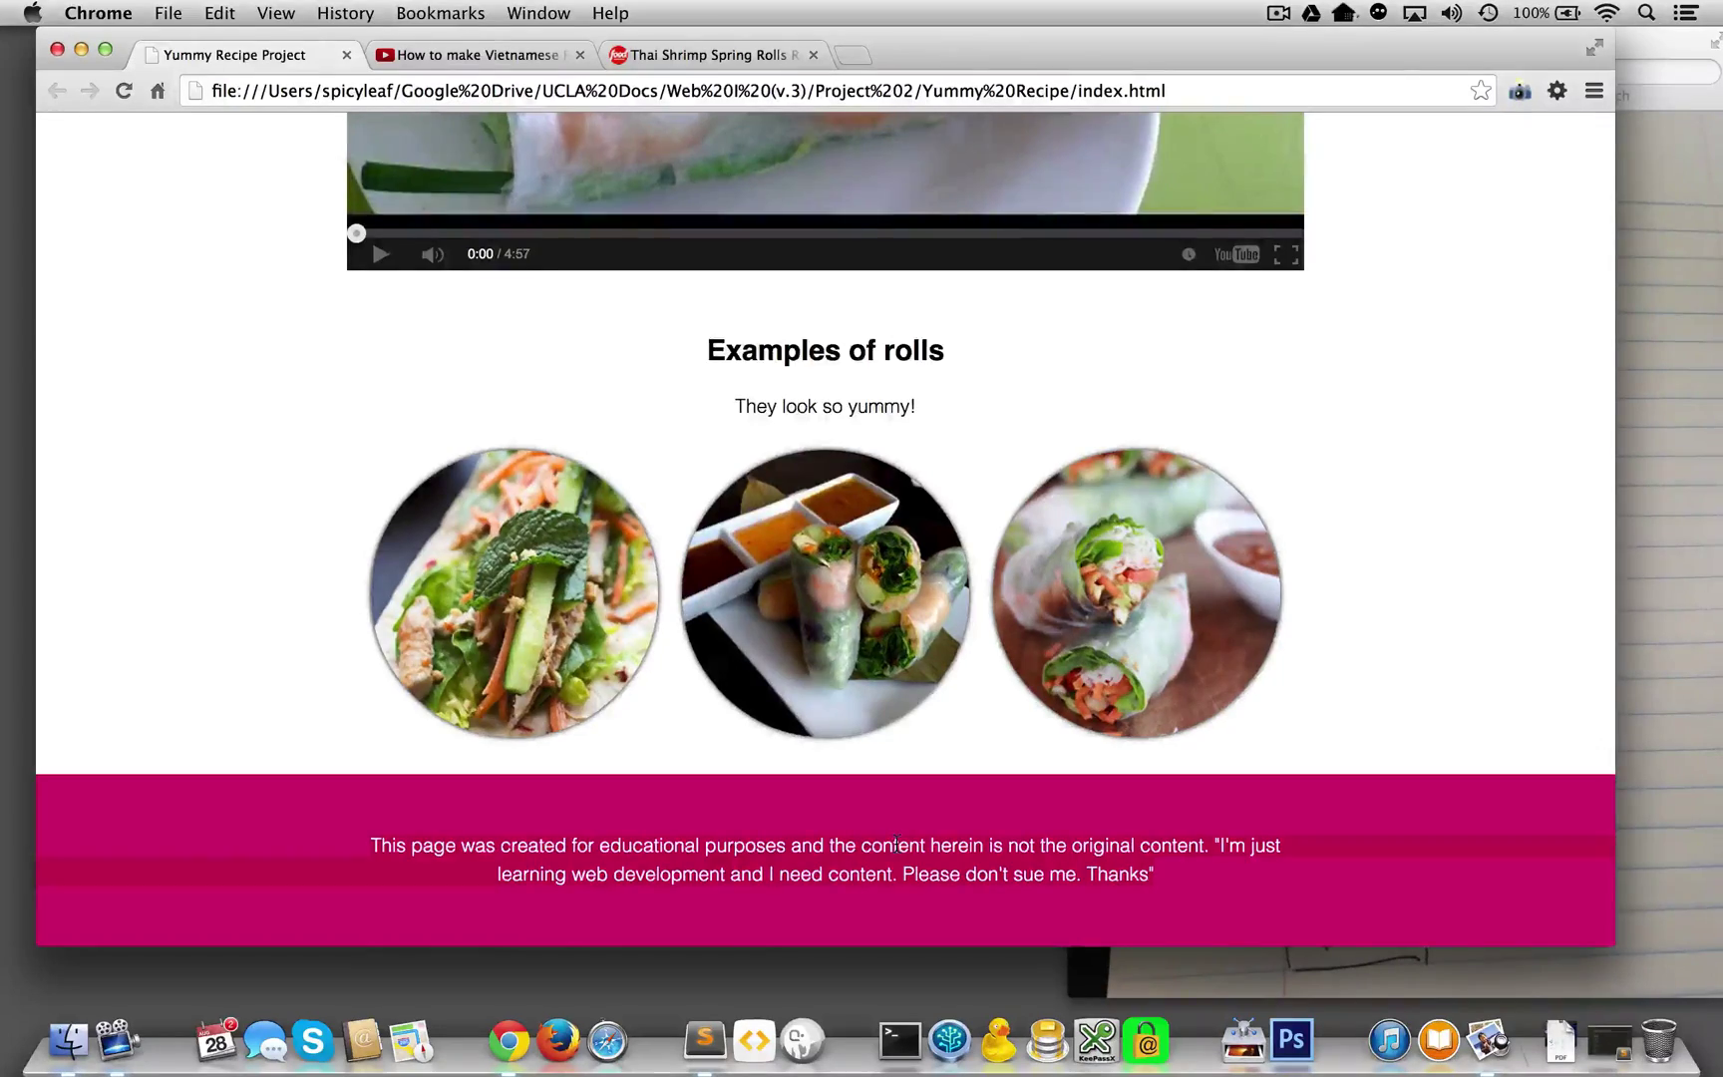
scroll(895, 843, "up", 15)
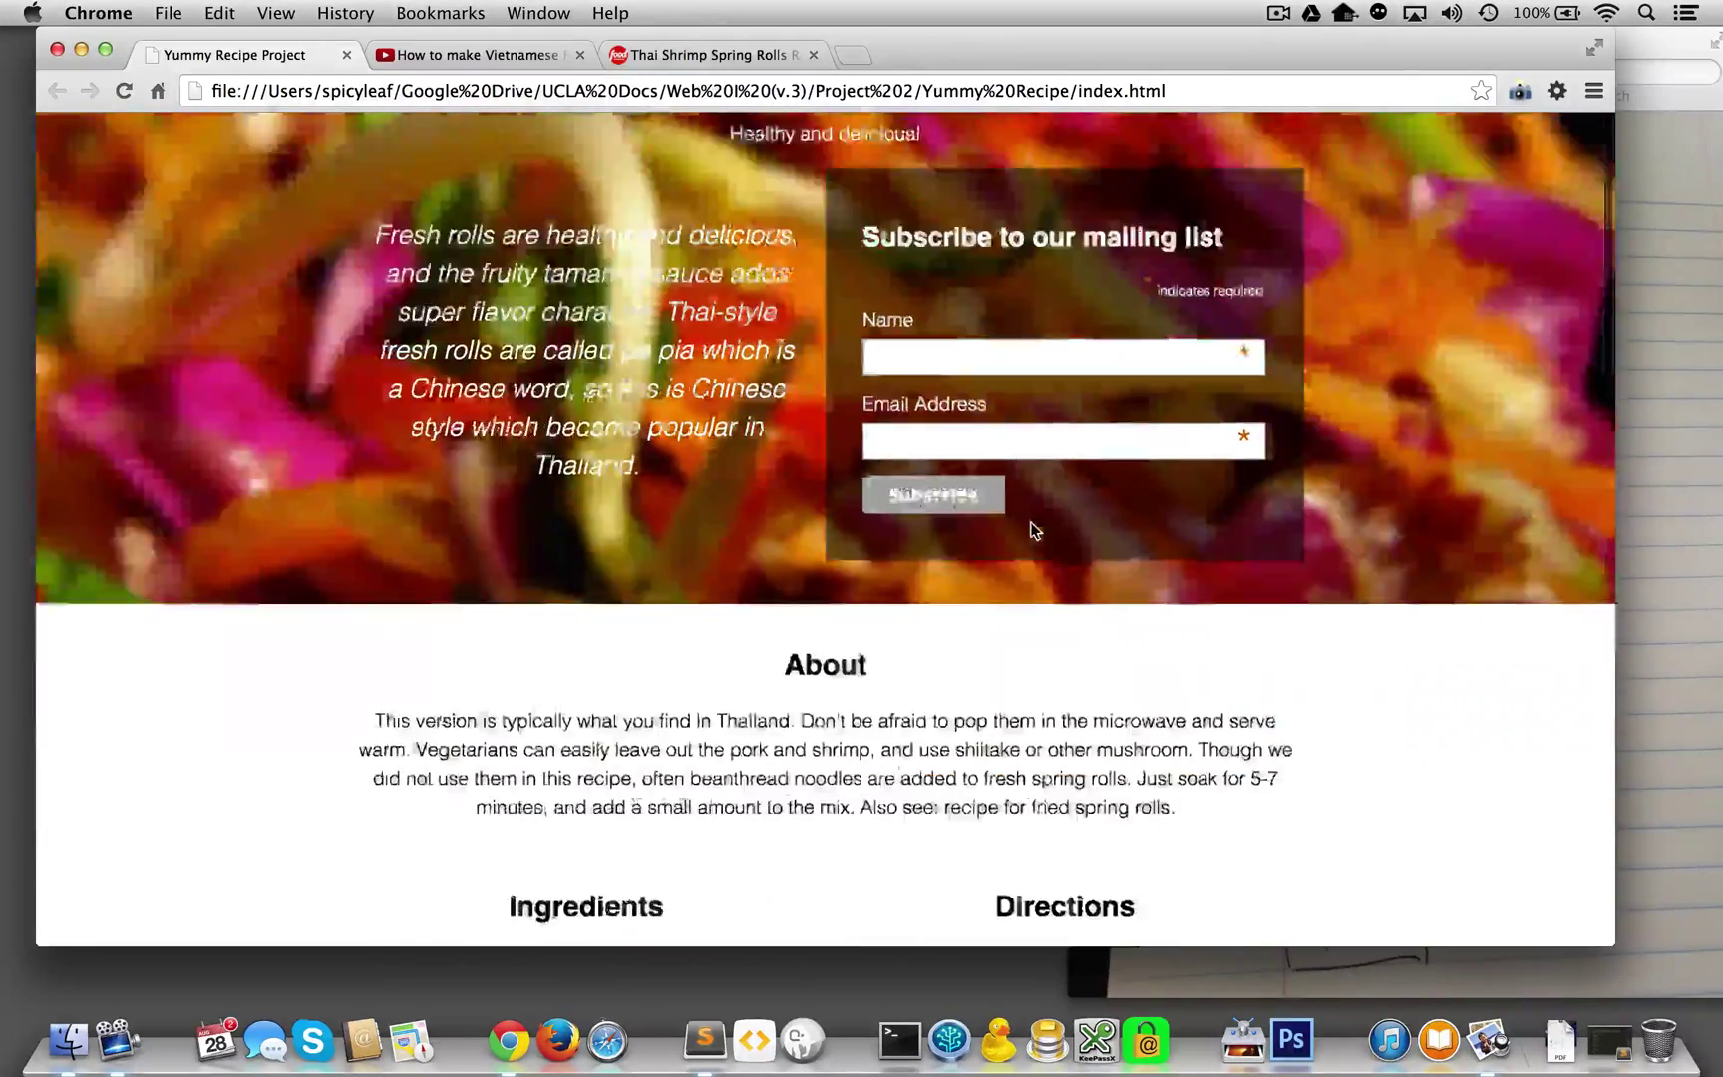
scroll(1032, 528, "down", 15)
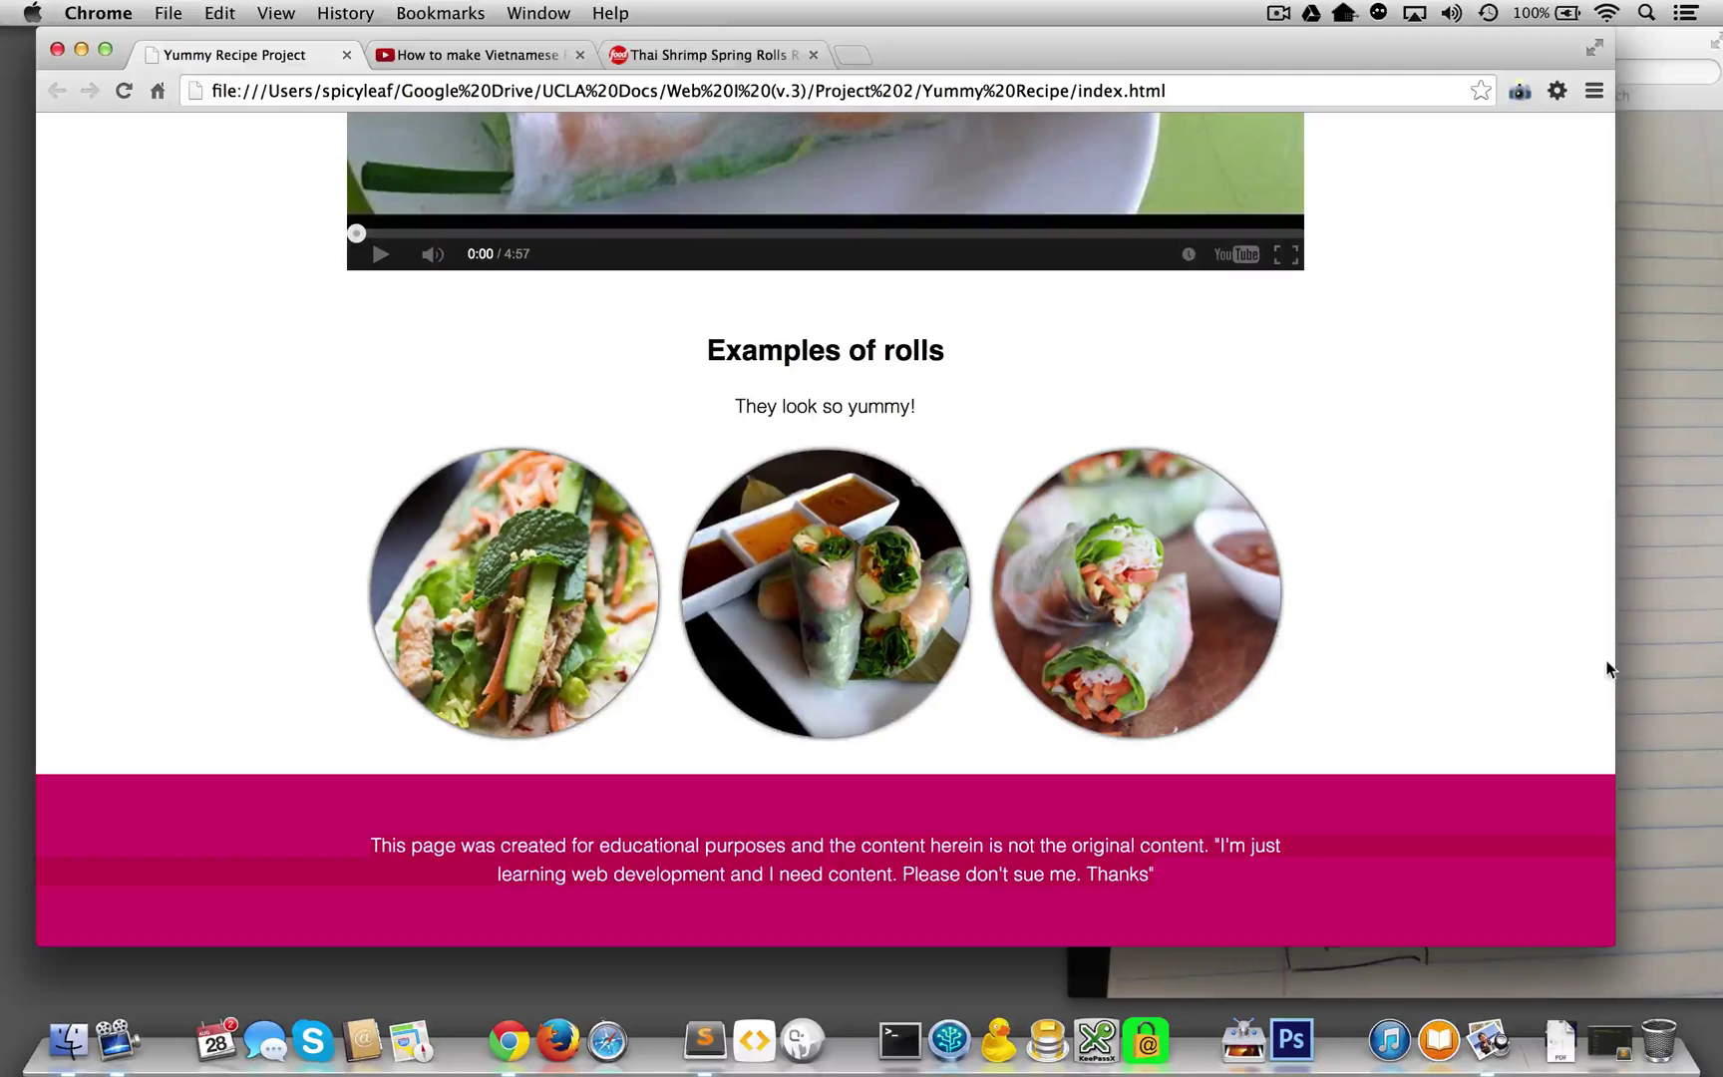
left_click_drag(1612, 655, 547, 671)
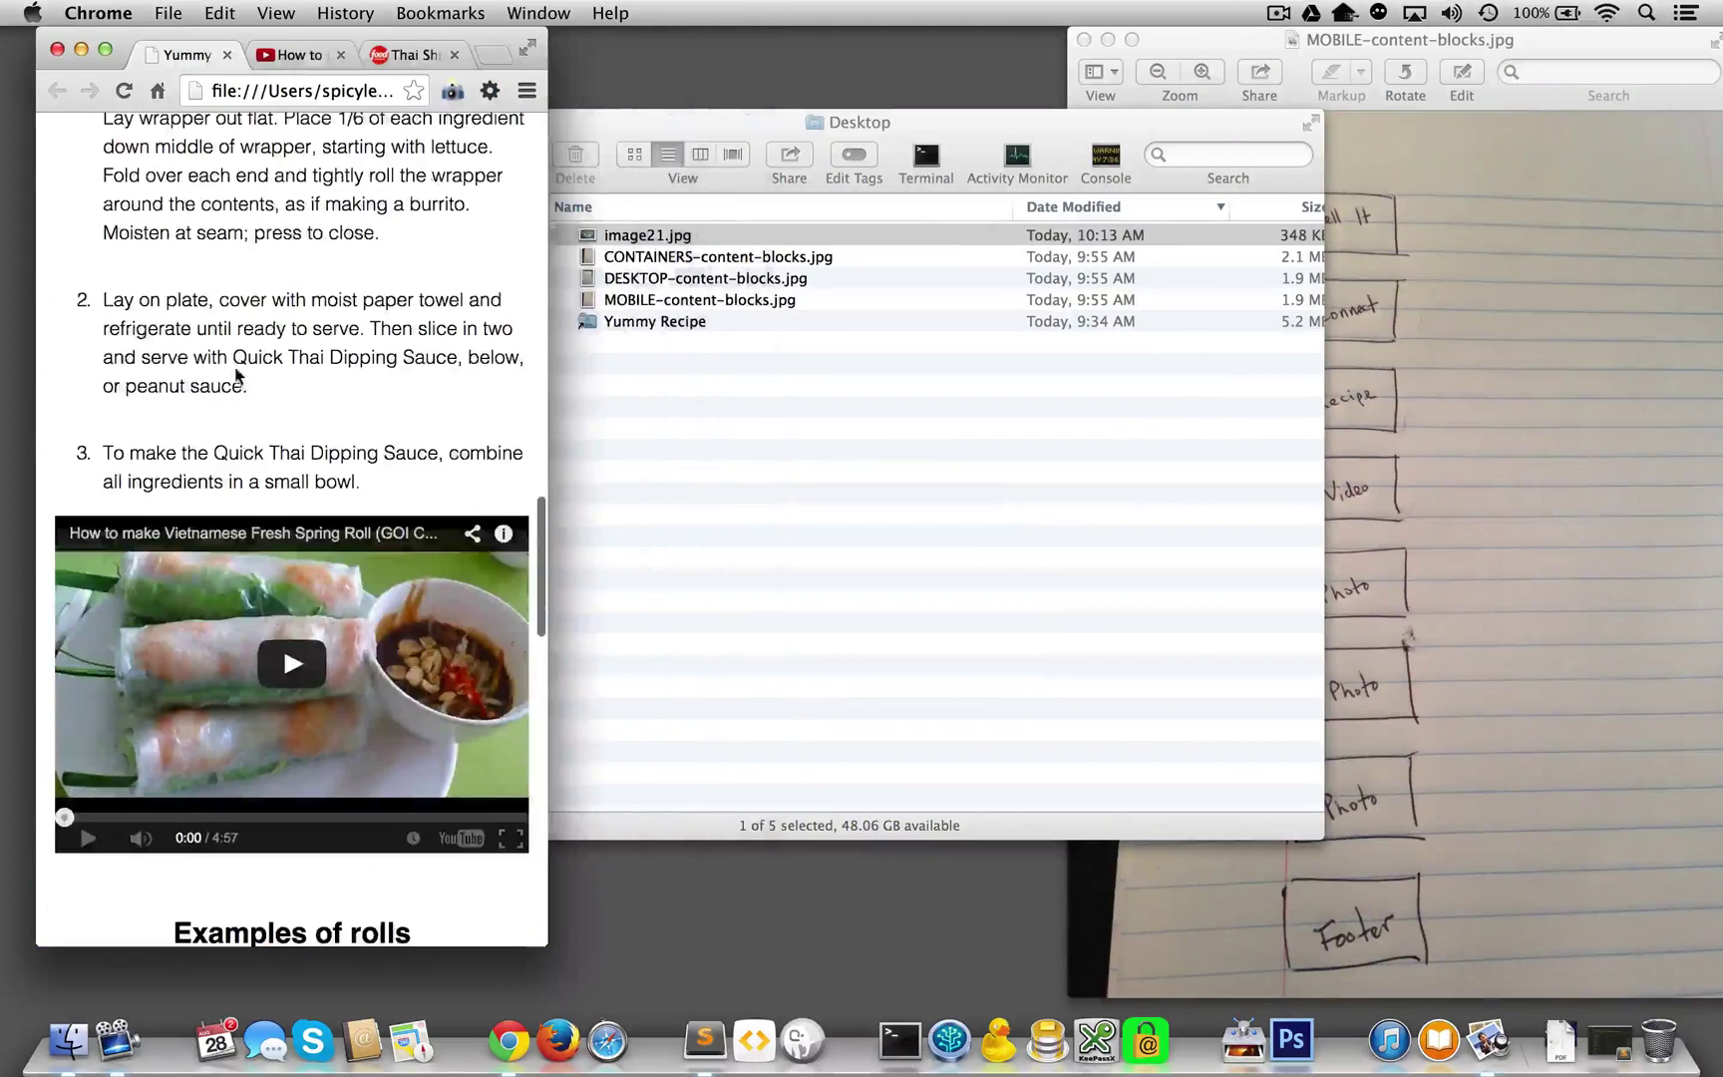
scroll(434, 675, "down", 5)
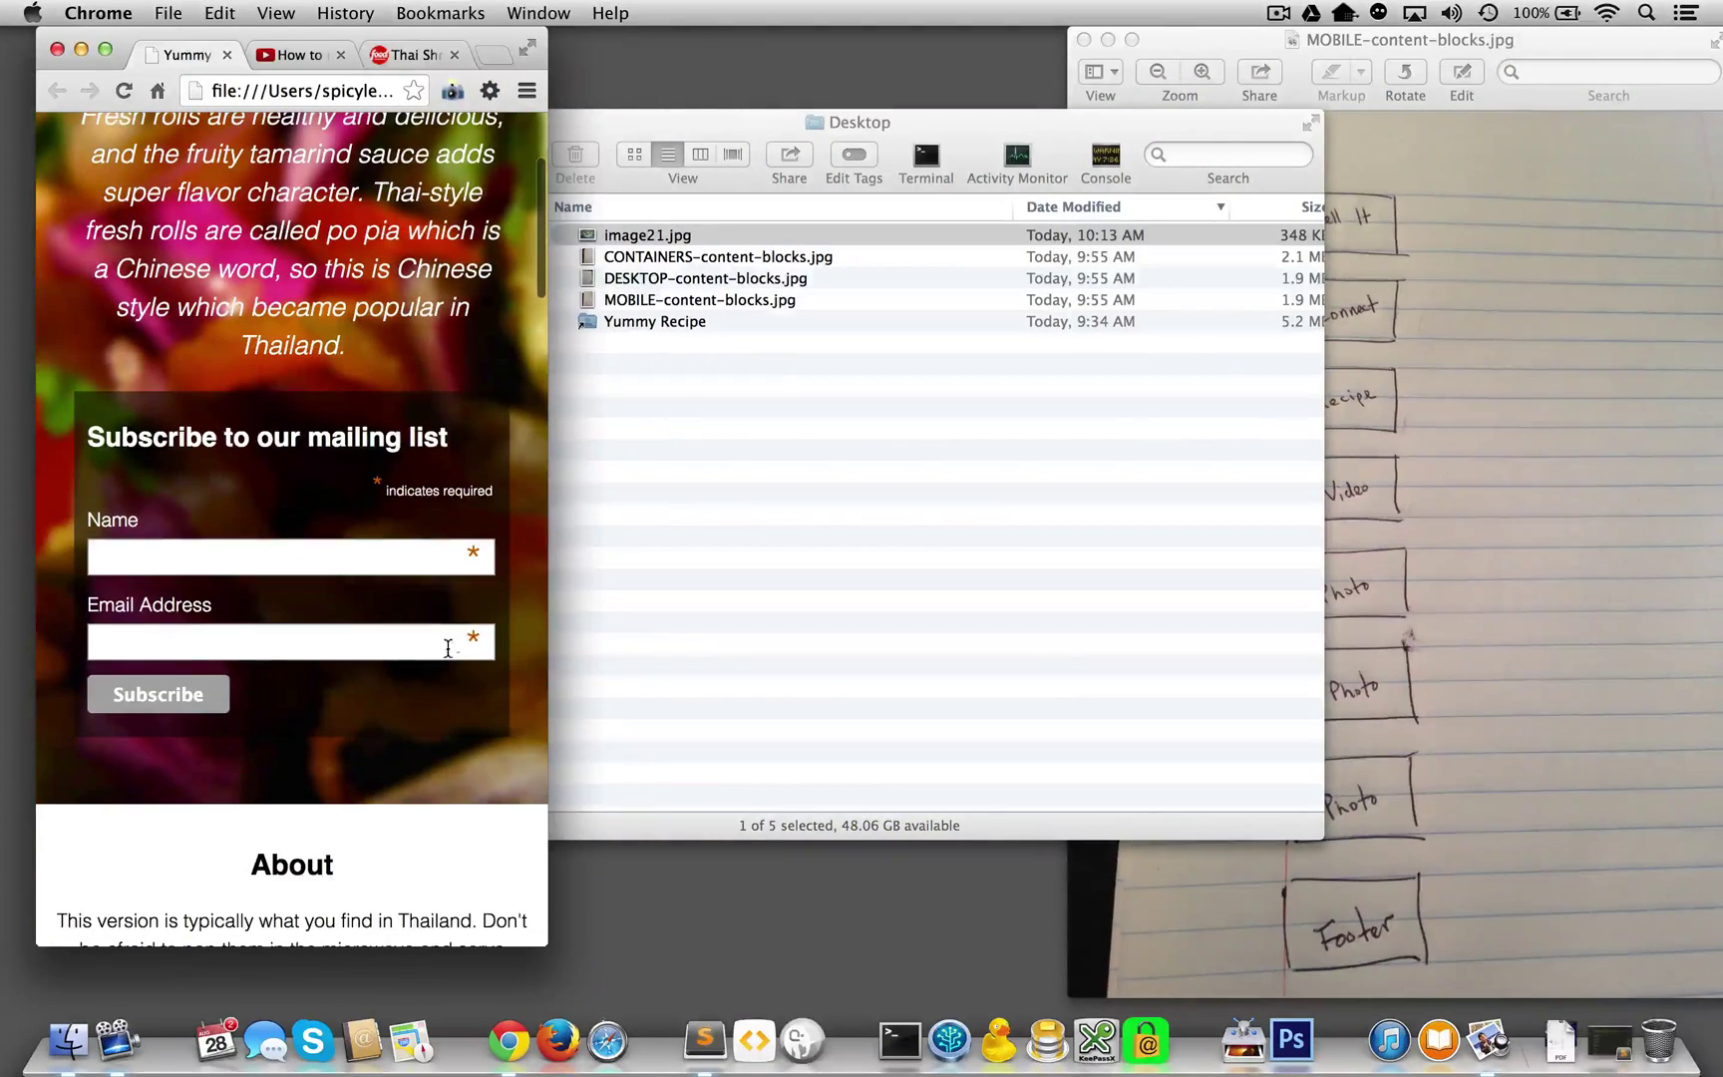
scroll(434, 638, "down", 2)
scroll(434, 638, "down", 20)
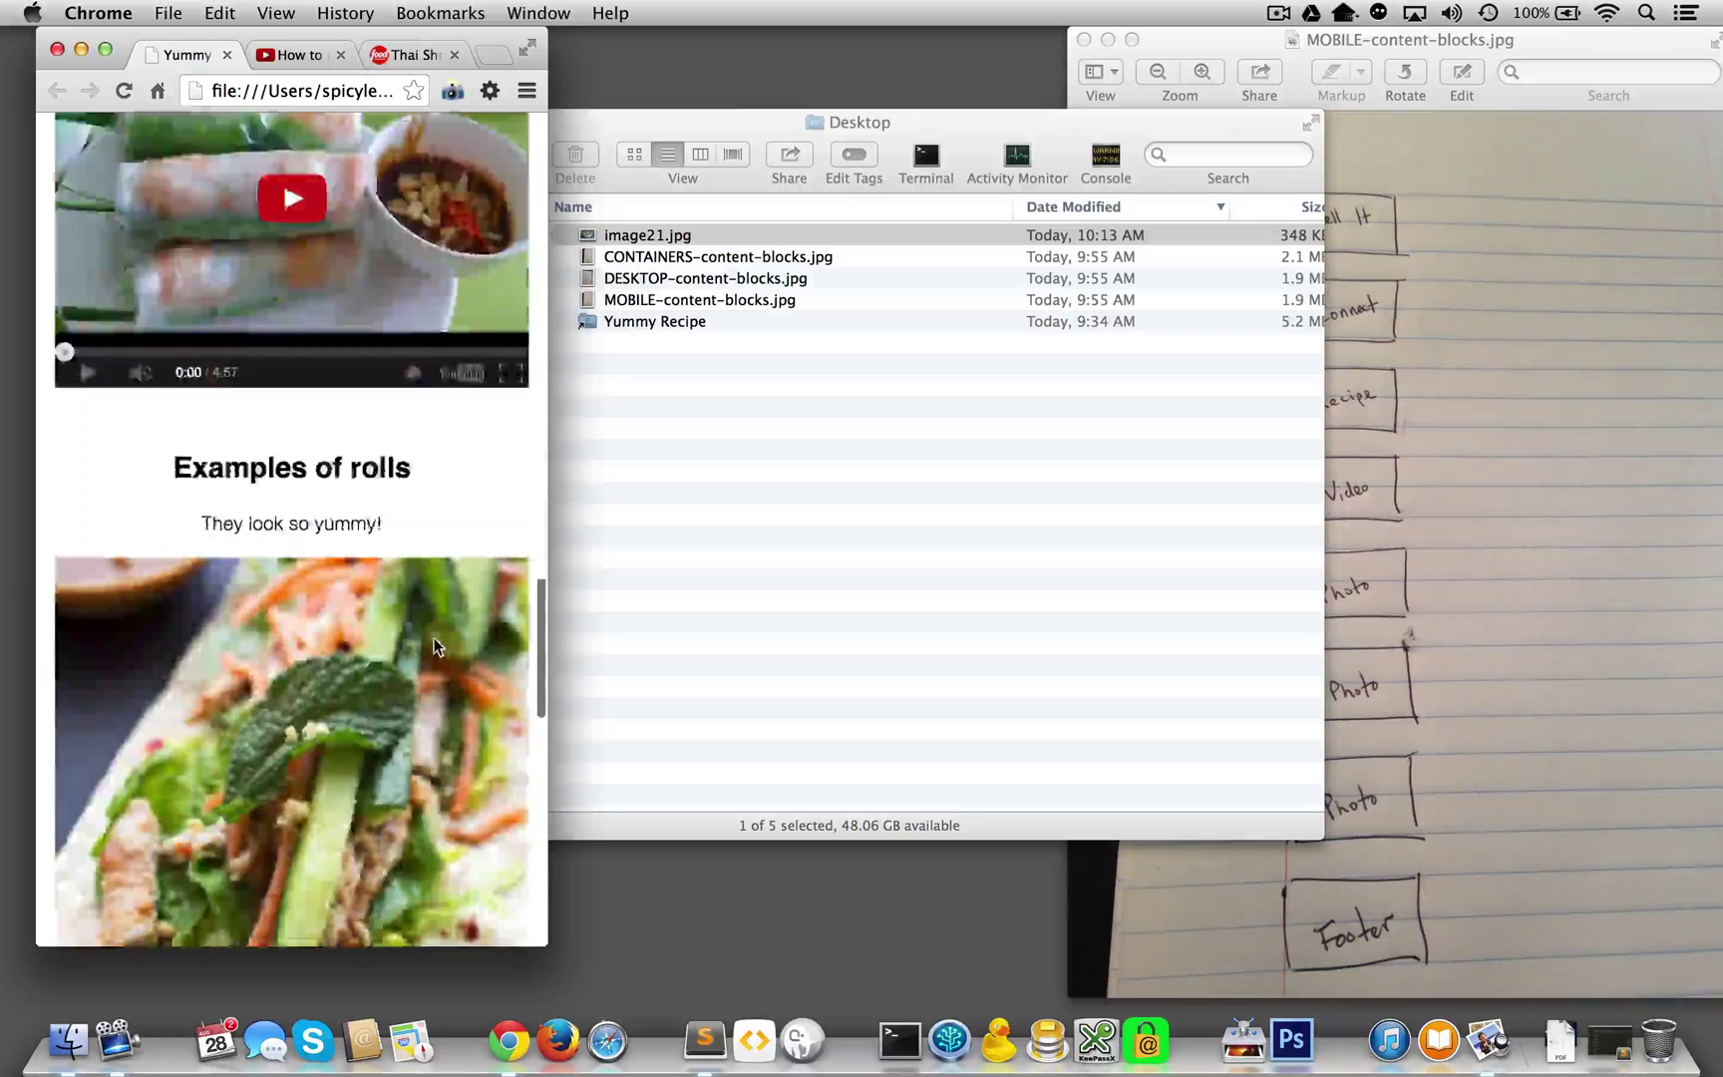
scroll(433, 646, "down", 5)
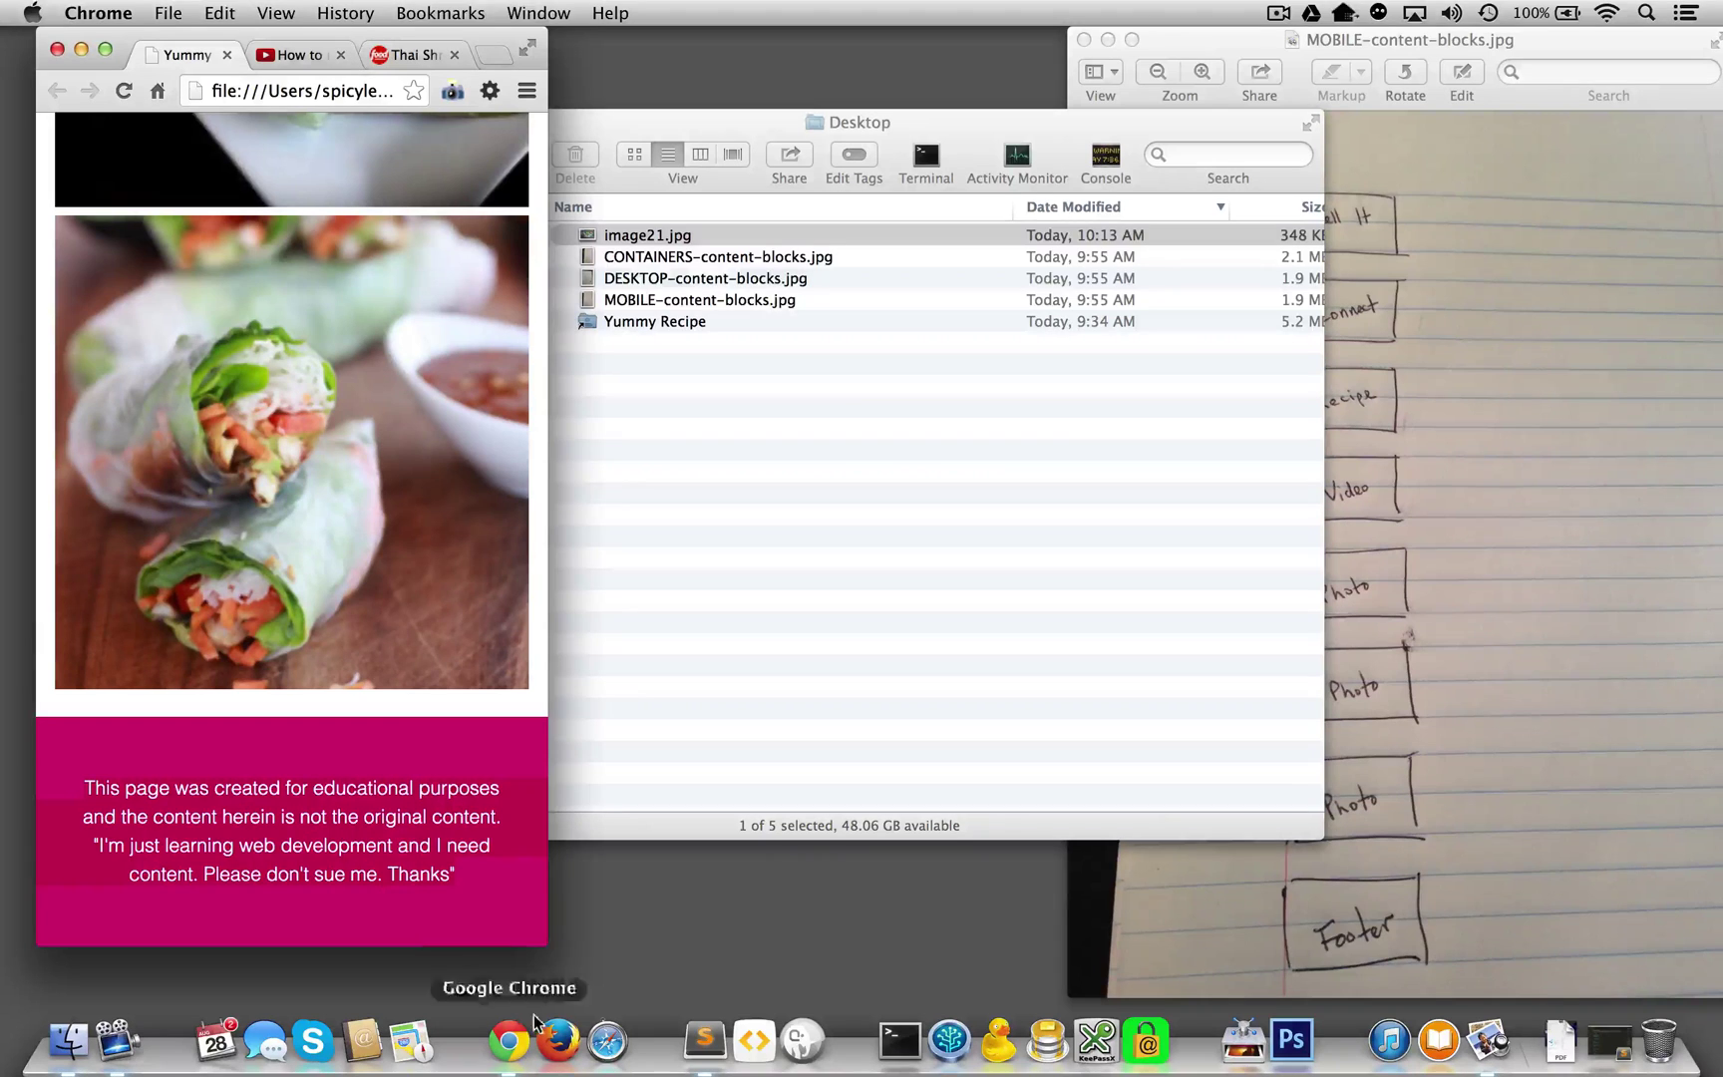
Drag the window back out to full width and scroll to the top of the desktop layout
left_click_drag(547, 943, 1620, 955)
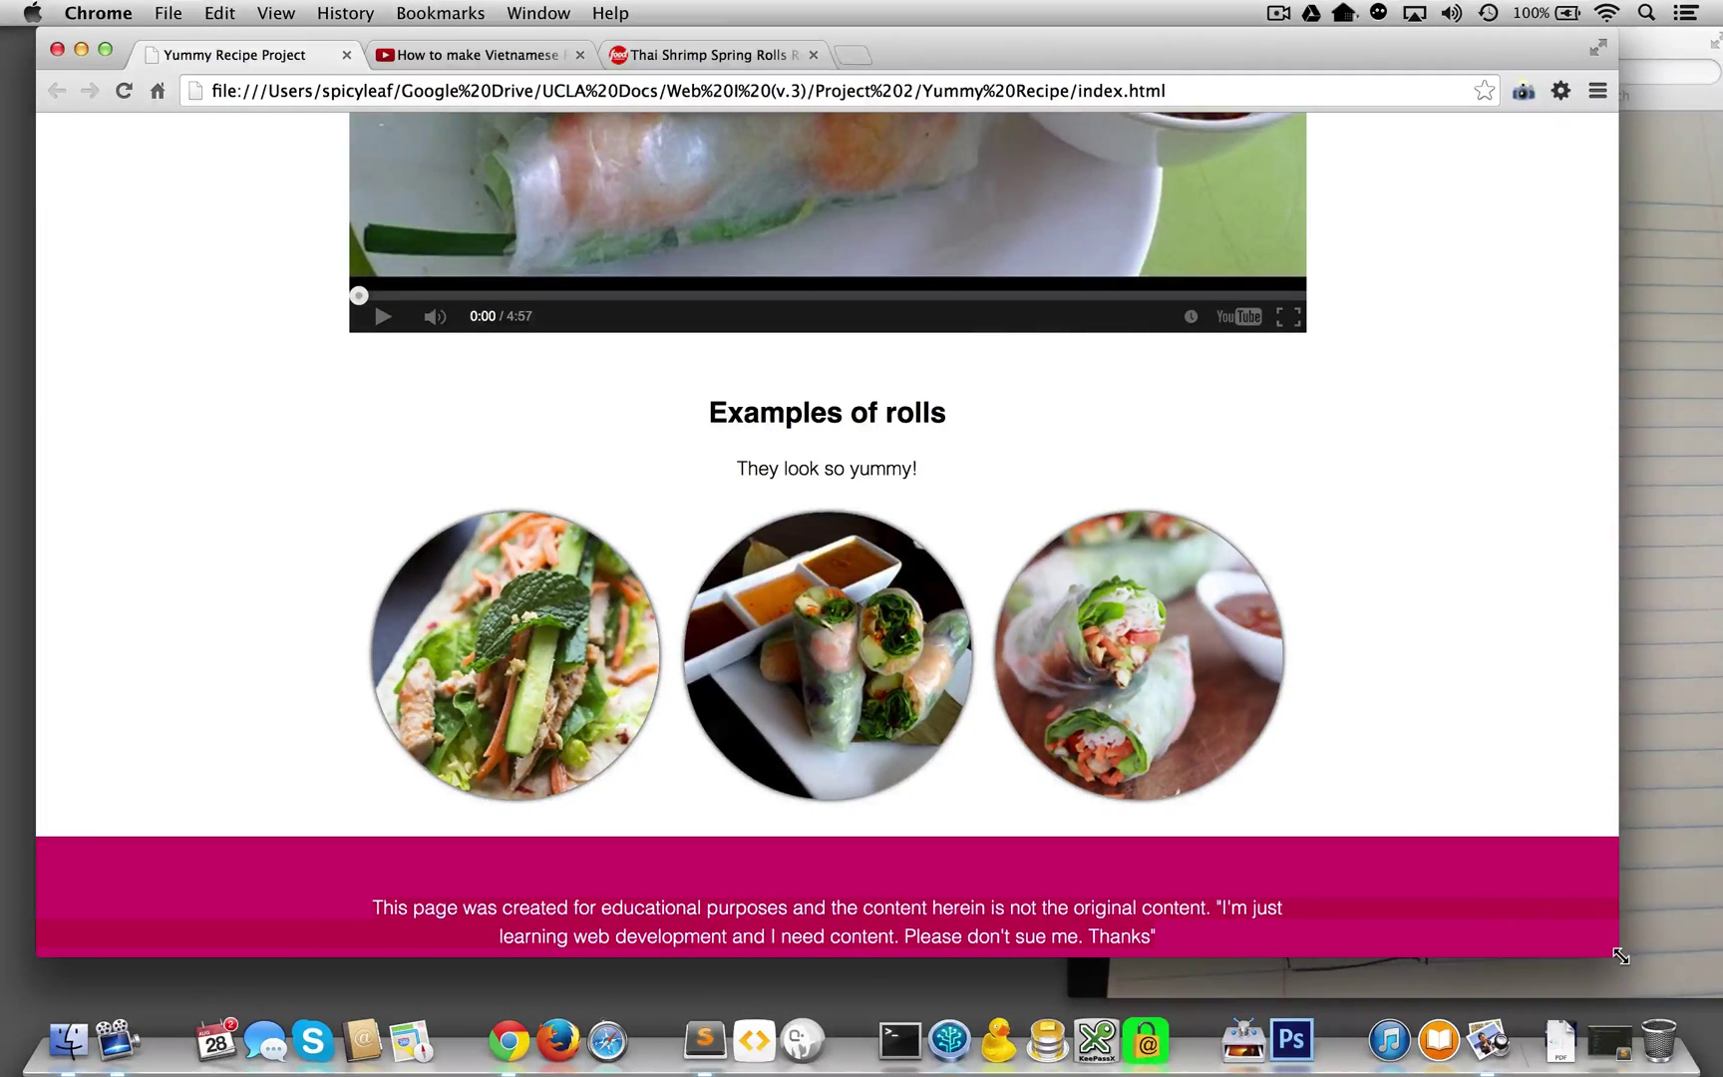
scroll(1505, 626, "up", 10)
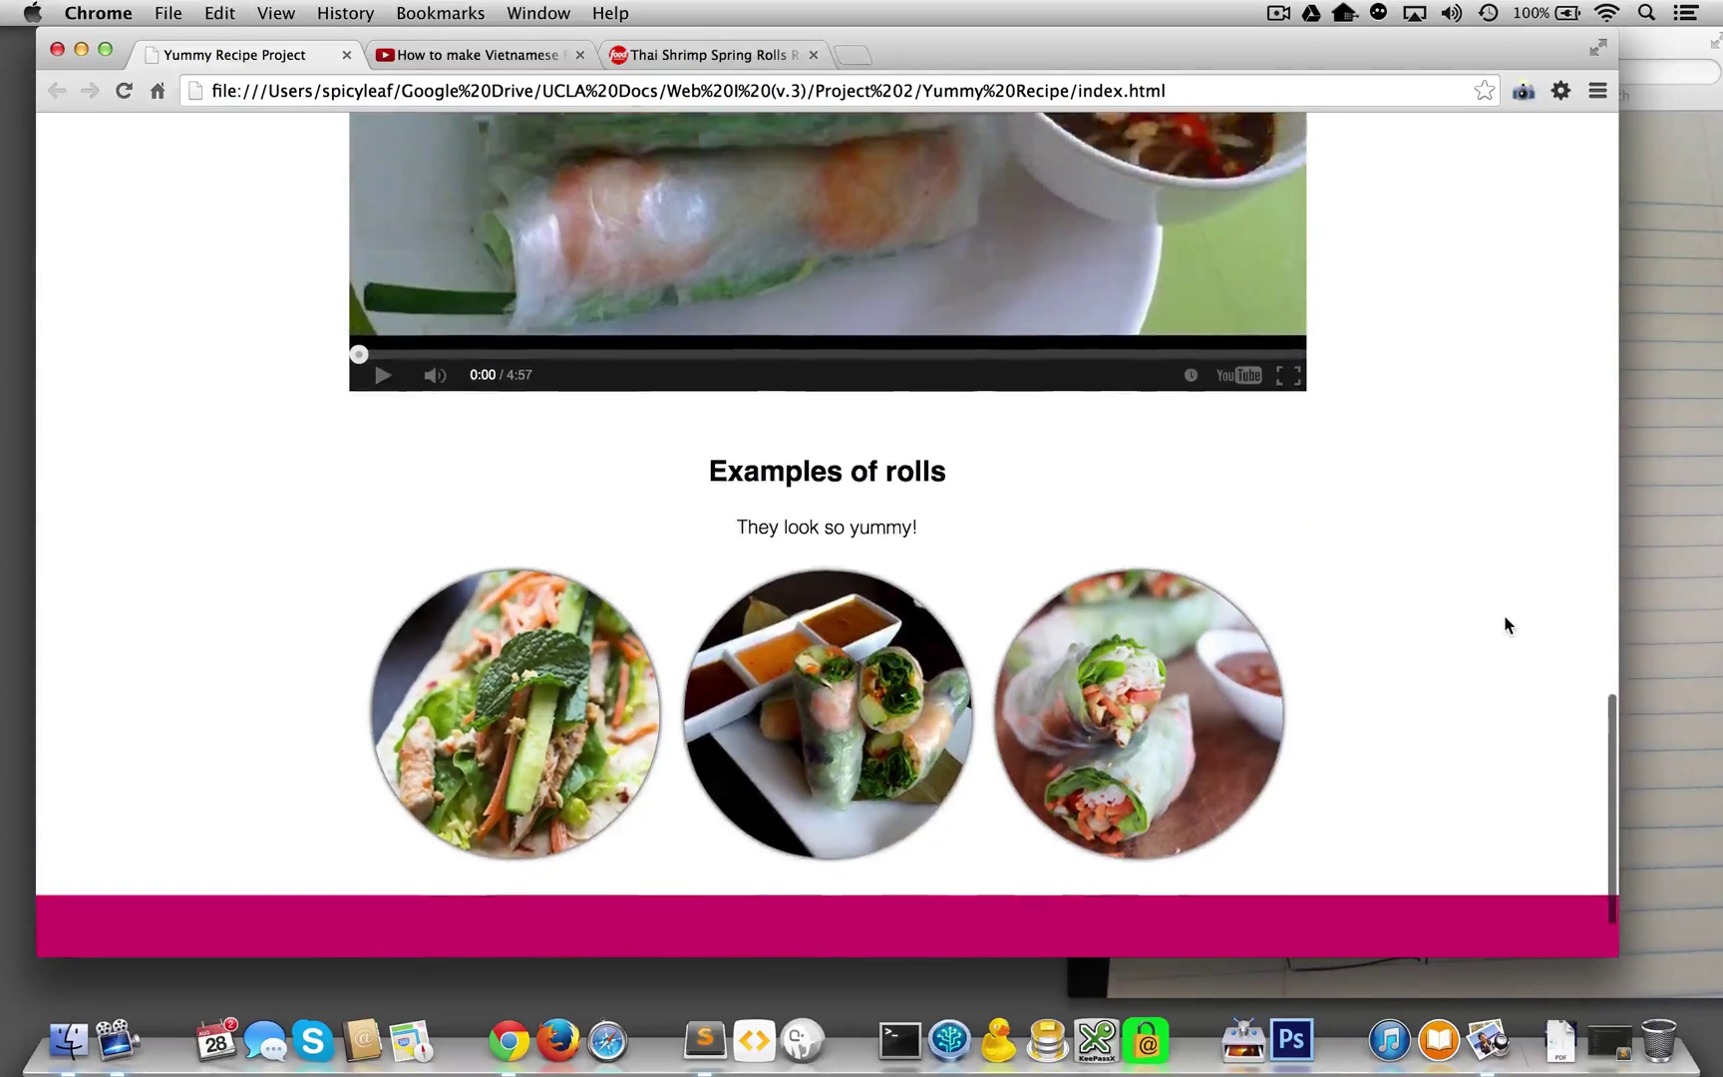
scroll(1505, 625, "up", 10)
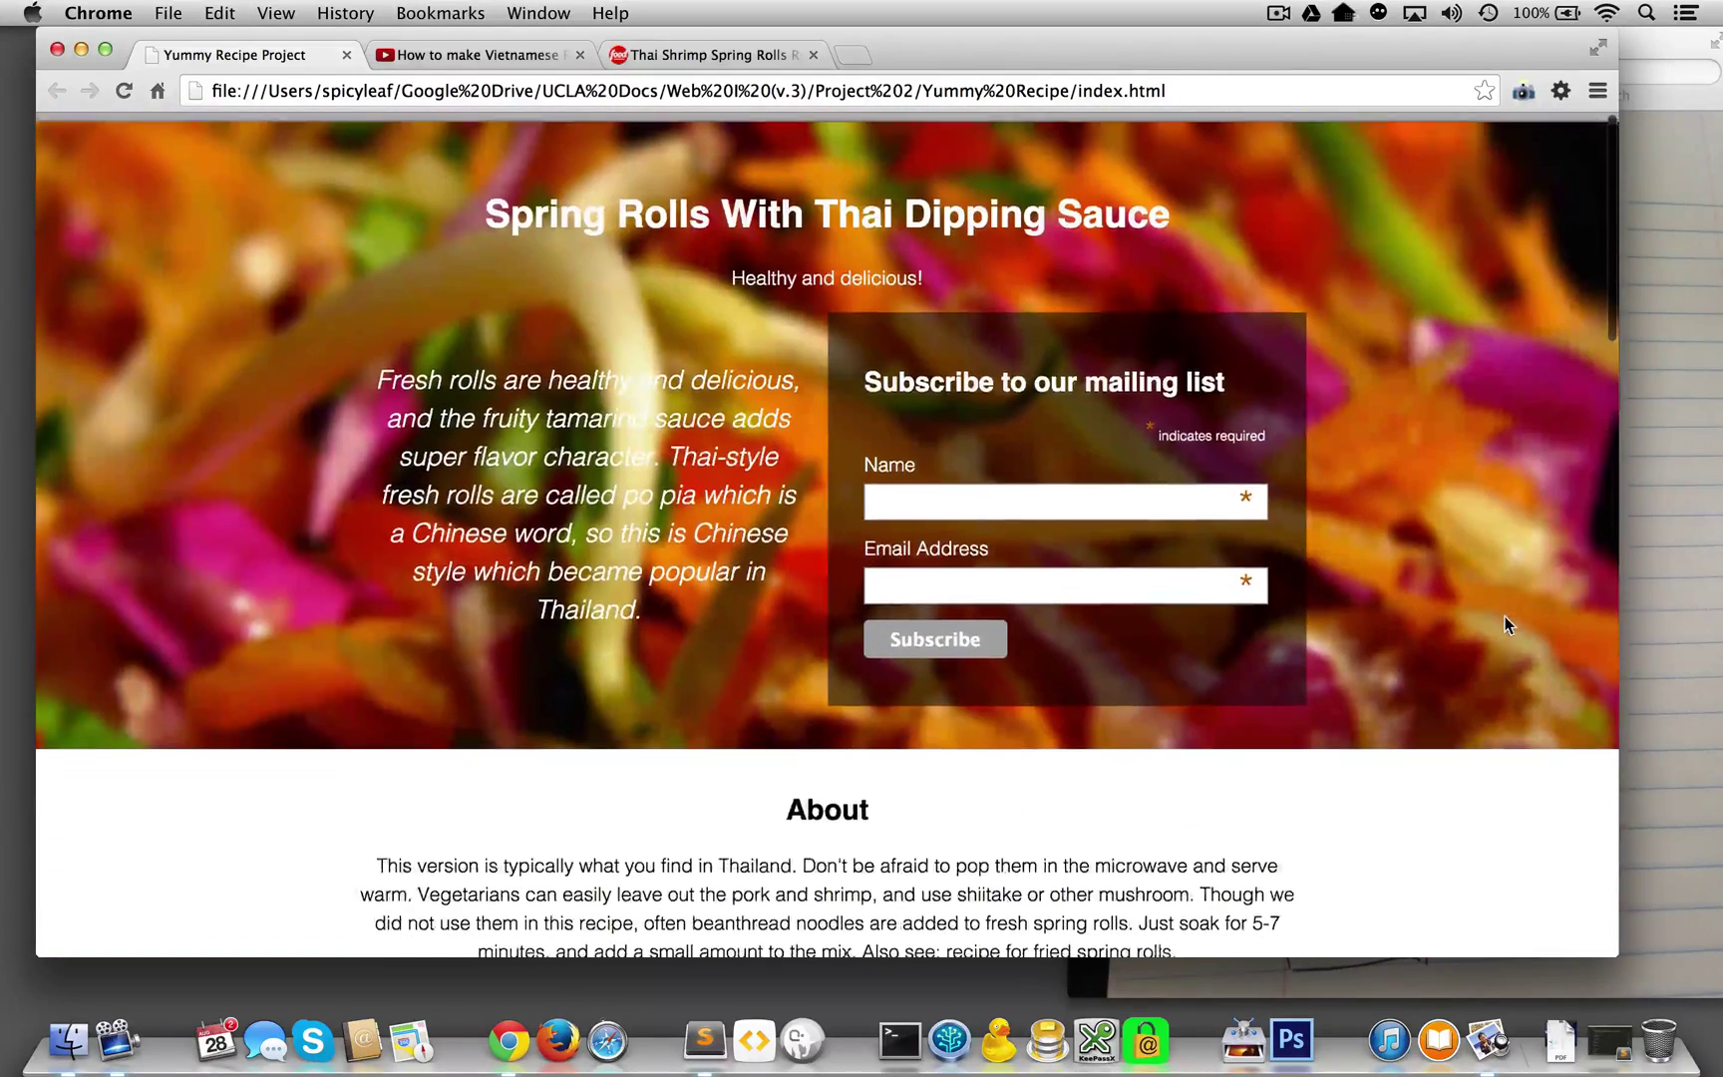